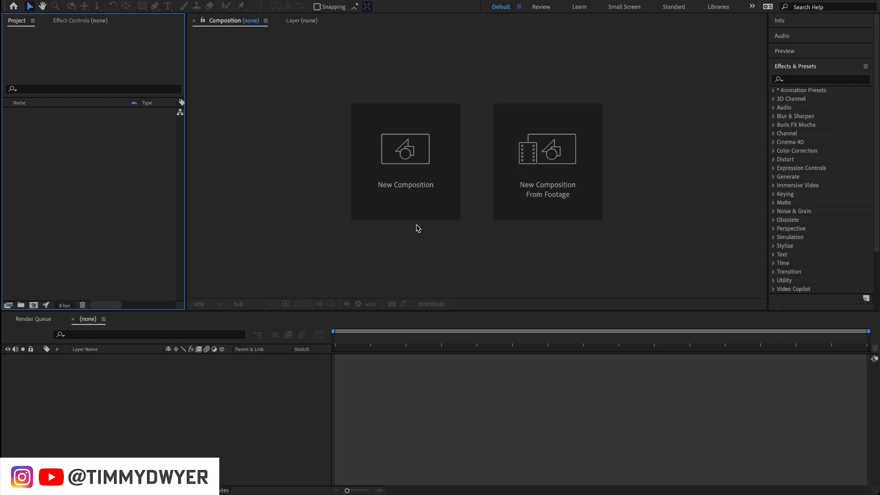
# Step: Create a 1920x1080, 30 fps composition named BASE with a duration of 0:00:20:00
pyautogui.click(412, 190)
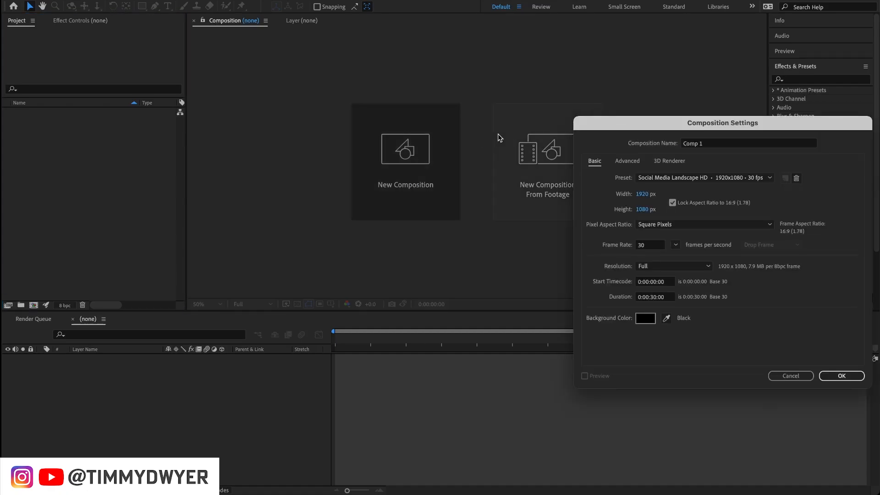
pyautogui.moveTo(606, 125); pyautogui.dragTo(295, 104)
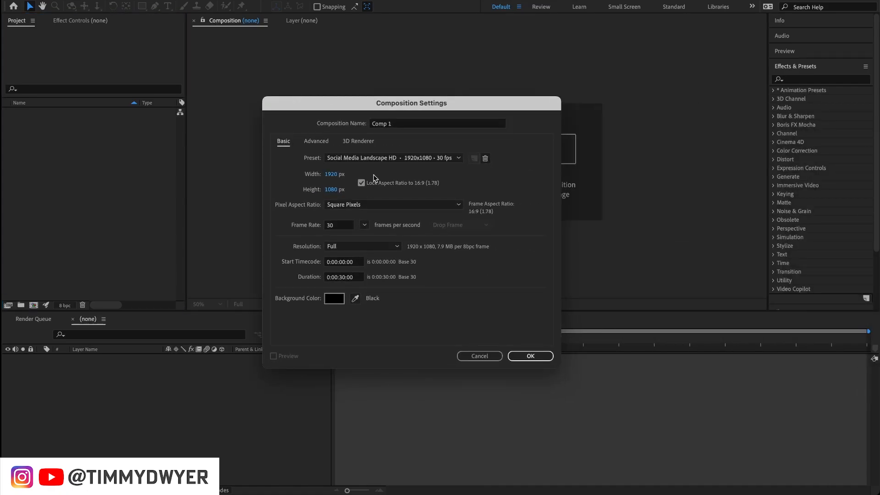
pyautogui.click(399, 123)
pyautogui.write('BASE')
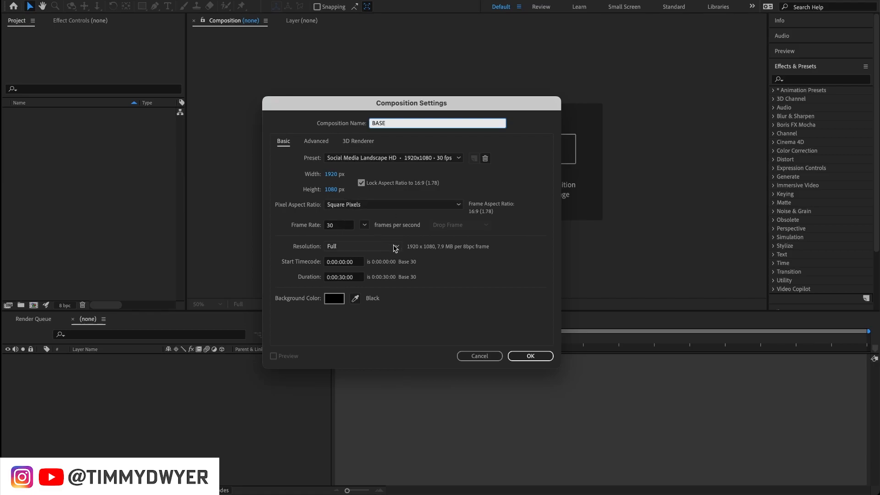
pyautogui.click(345, 277)
pyautogui.click(342, 276)
pyautogui.press('BackSpace')
pyautogui.write('2')
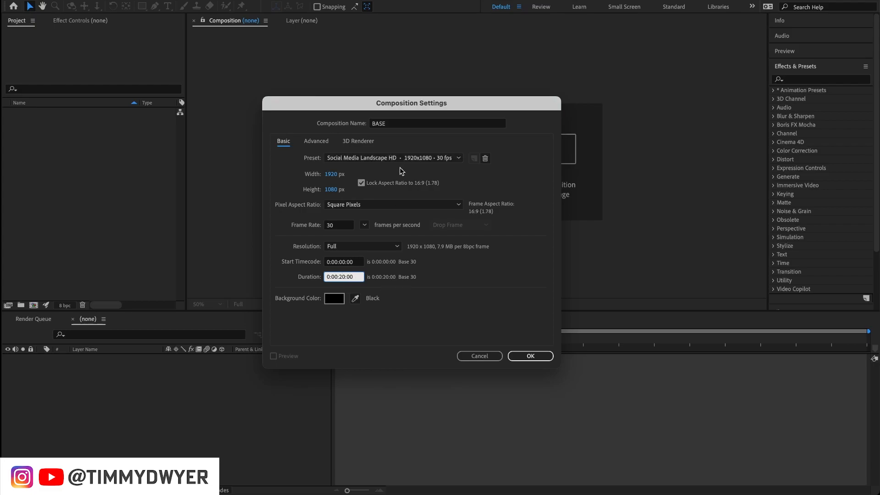
pyautogui.click(529, 356)
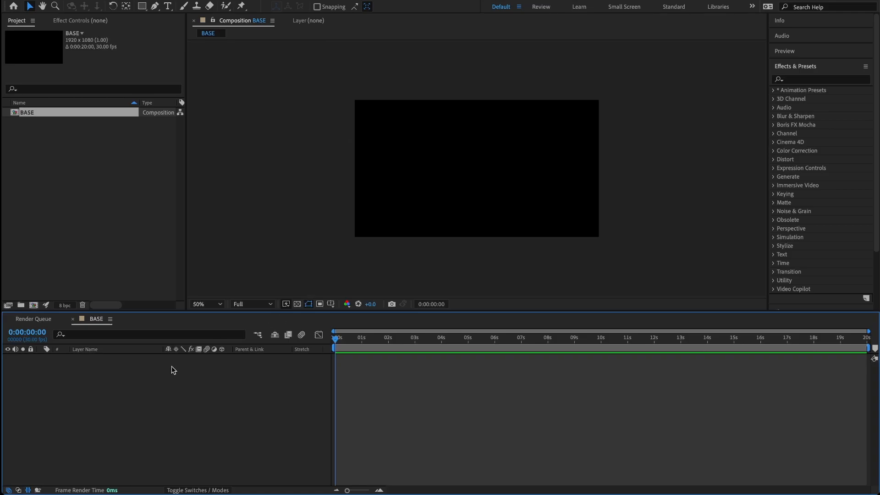
# Step: Add an empty shape layer to the BASE composition and name it Rings 1
pyautogui.rightClick(160, 378)
pyautogui.moveTo(176, 367)
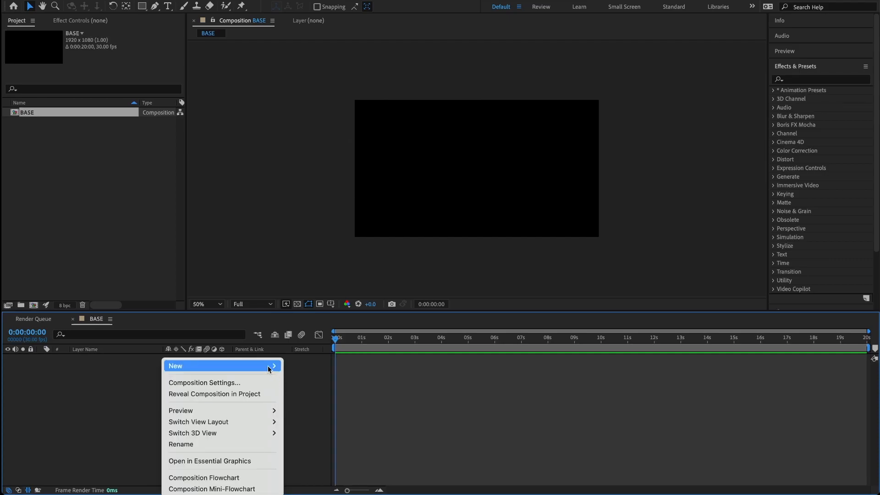
pyautogui.click(314, 439)
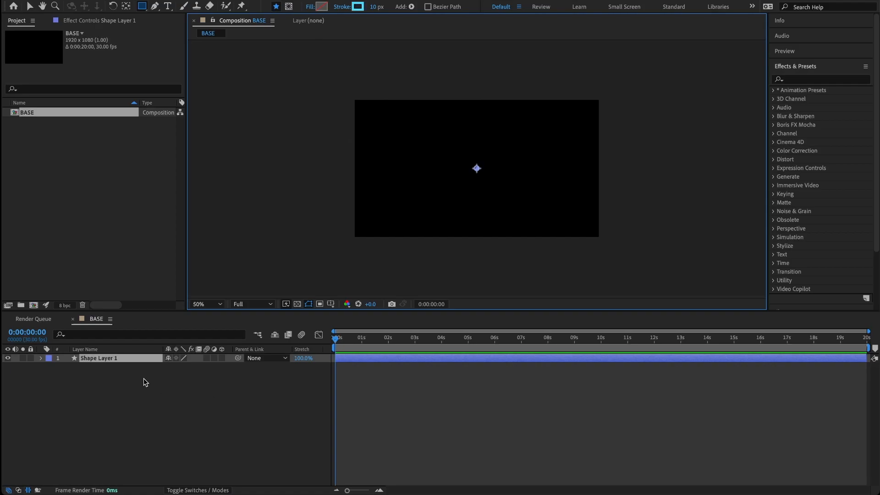
pyautogui.click(115, 360)
pyautogui.press('Return')
pyautogui.write('Rings 1')
pyautogui.press('Return')
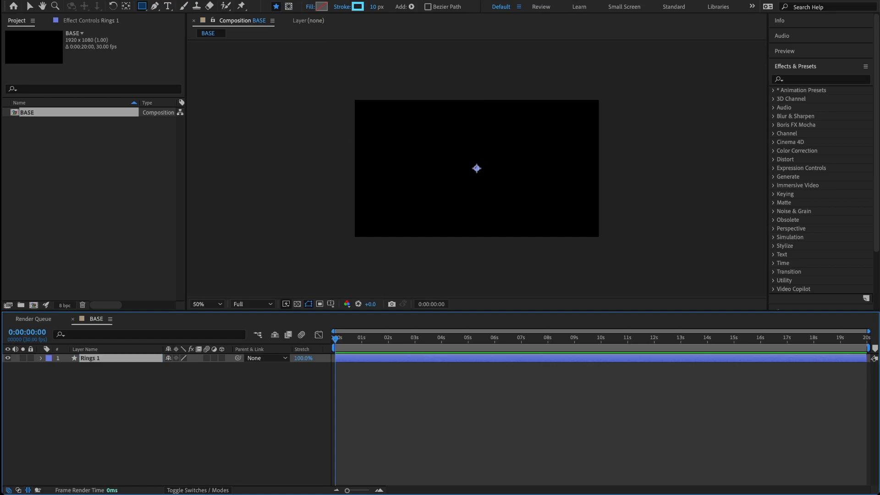
# Step: Add an ellipse path to the Rings 1 layer and set its size to 500 by 500
pyautogui.click(40, 358)
pyautogui.click(227, 367)
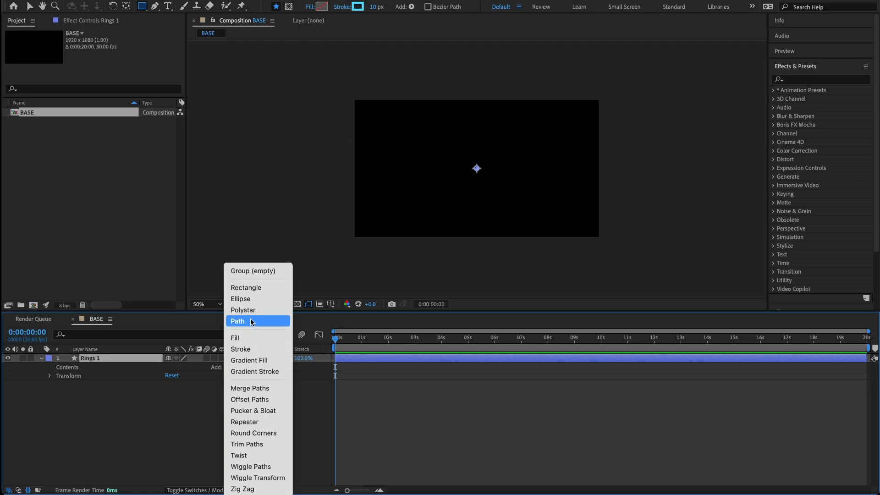
pyautogui.click(255, 302)
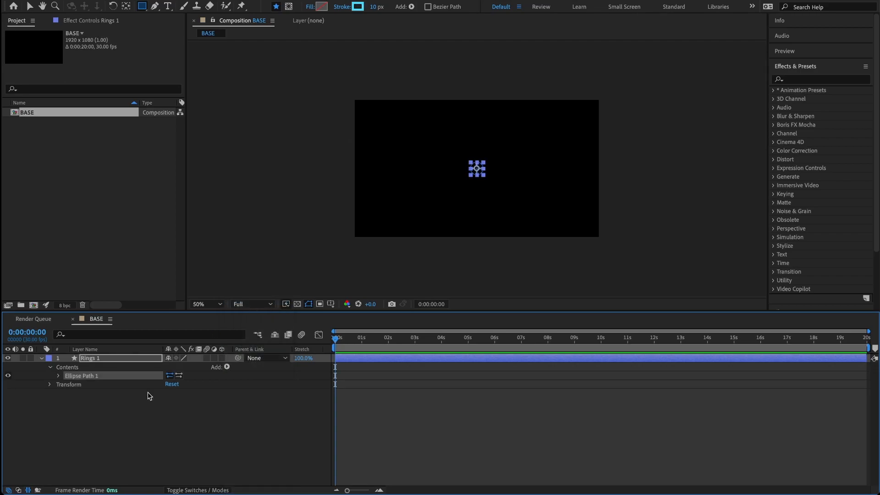
pyautogui.click(58, 376)
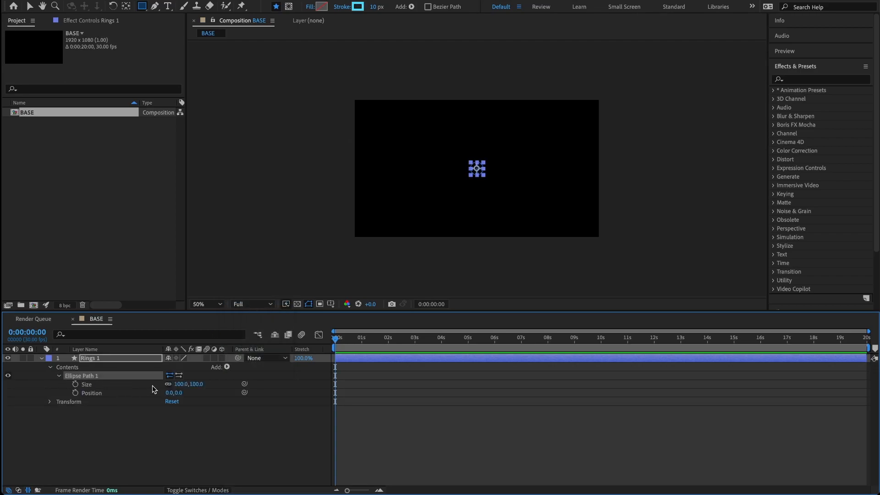
pyautogui.click(181, 384)
pyautogui.write('500')
pyautogui.press('Return')
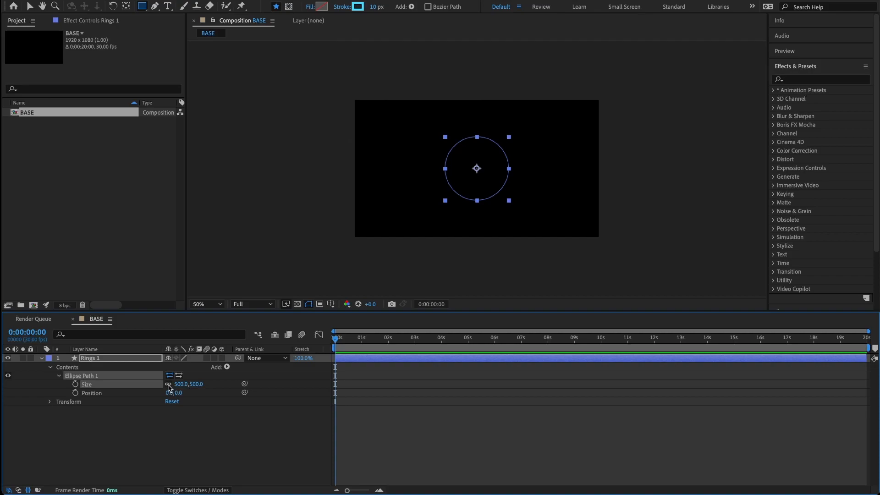
pyautogui.click(60, 377)
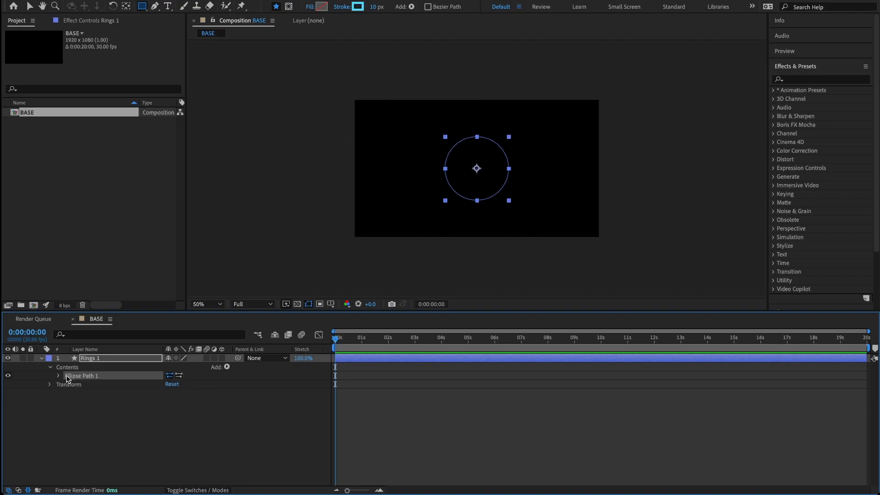
# Step: Add a stroke to the contents of the Rings 1 layer and open its colour for editing
pyautogui.click(81, 368)
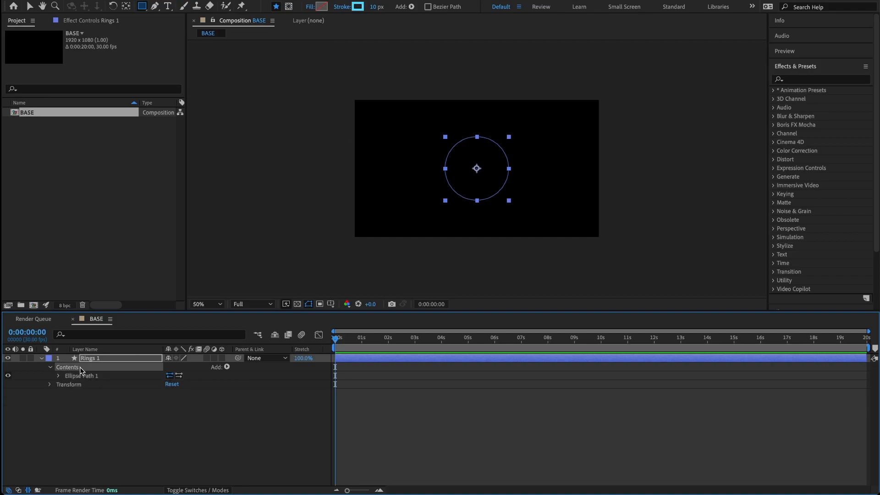
pyautogui.click(227, 367)
pyautogui.click(238, 350)
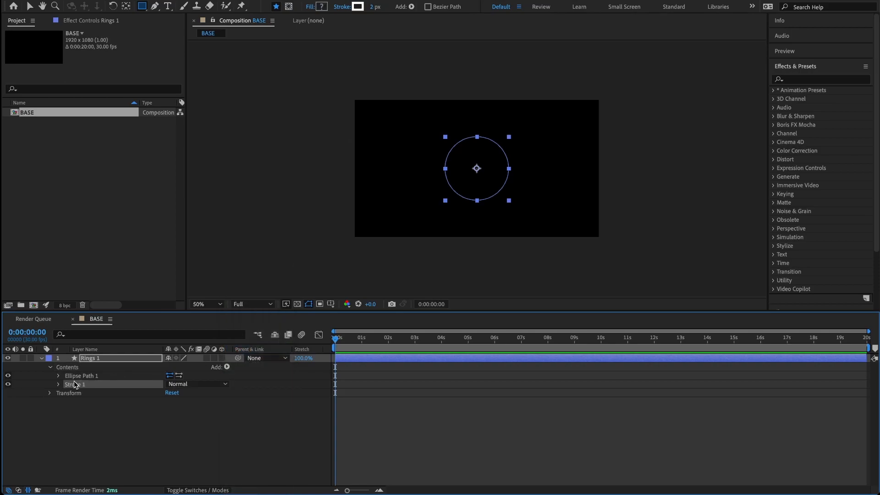
pyautogui.click(58, 385)
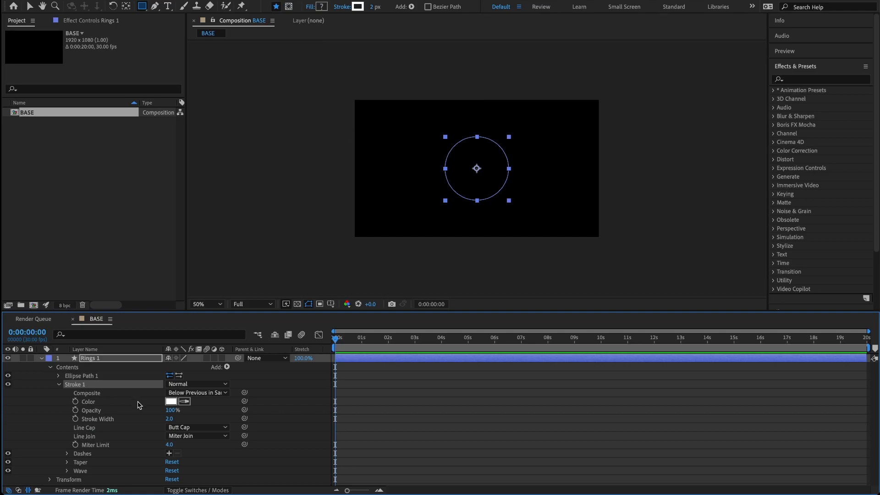
pyautogui.click(171, 403)
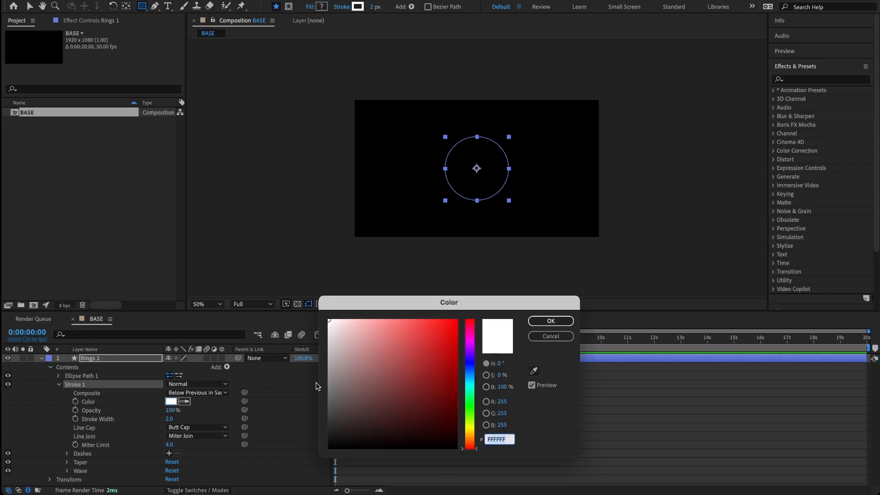
# Step: Try the light blue 54ABEF as the stroke colour
pyautogui.click(467, 383)
pyautogui.moveTo(465, 385); pyautogui.dragTo(467, 377)
pyautogui.moveTo(420, 348)
pyautogui.mouseDown()
pyautogui.moveTo(402, 314)
pyautogui.moveTo(412, 327)
pyautogui.mouseUp()
pyautogui.moveTo(475, 383); pyautogui.dragTo(475, 373)
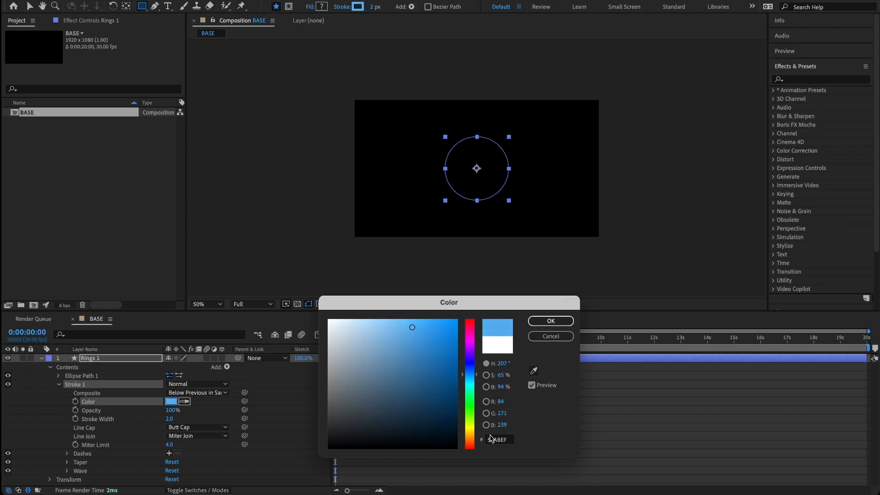
pyautogui.moveTo(468, 307); pyautogui.dragTo(408, 228)
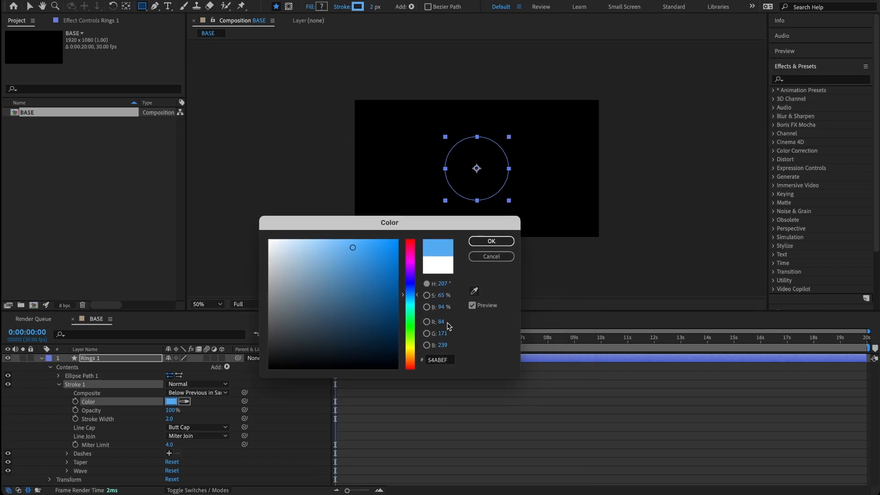
# Step: Set the ring's stroke colour to 6985FF and its stroke width to 5
pyautogui.click(436, 358)
pyautogui.write('69')
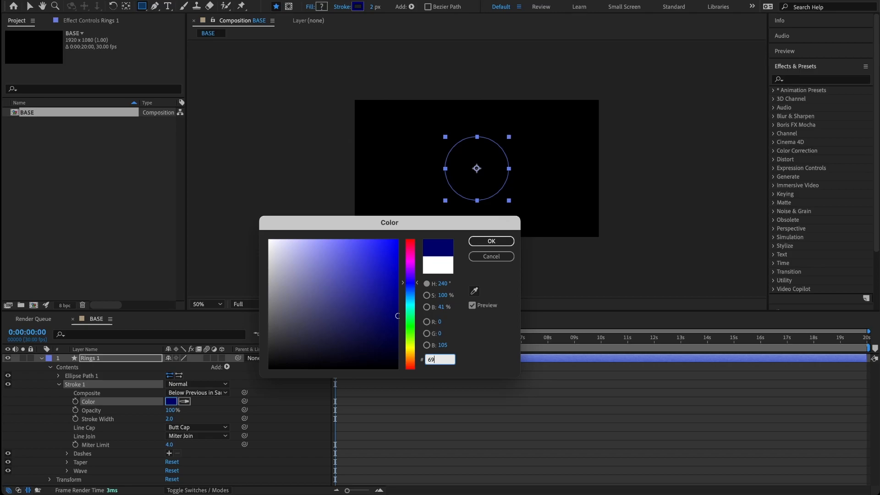
pyautogui.write('85')
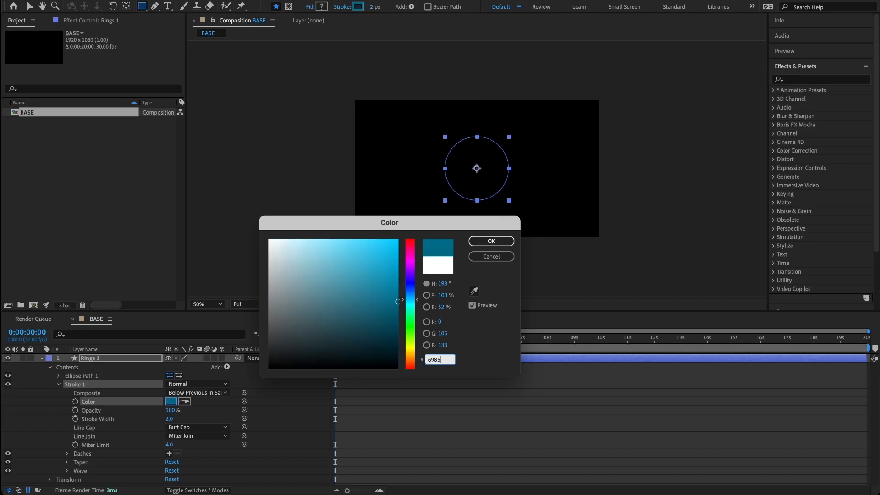
pyautogui.write('FF')
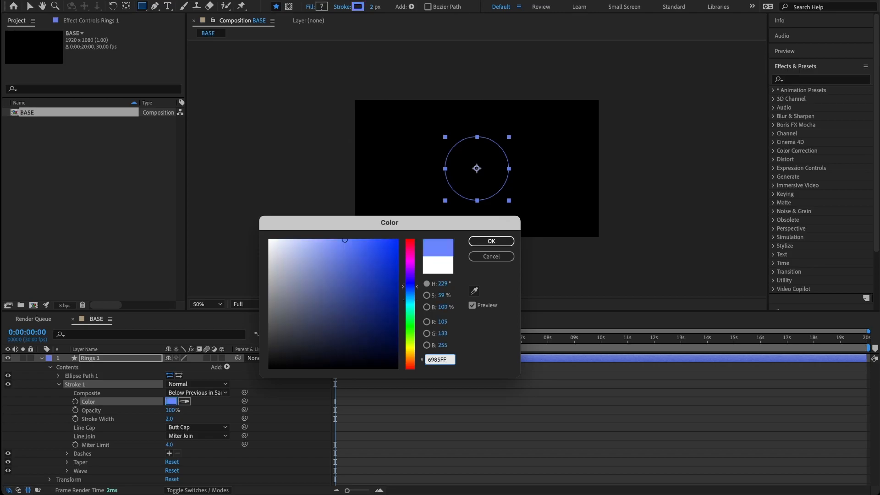
pyautogui.click(491, 241)
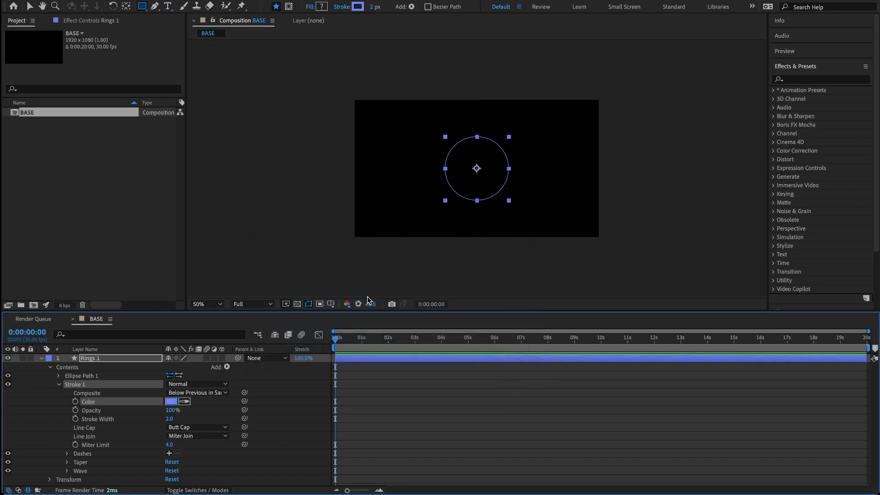
pyautogui.click(167, 419)
pyautogui.write('5')
pyautogui.press('Return')
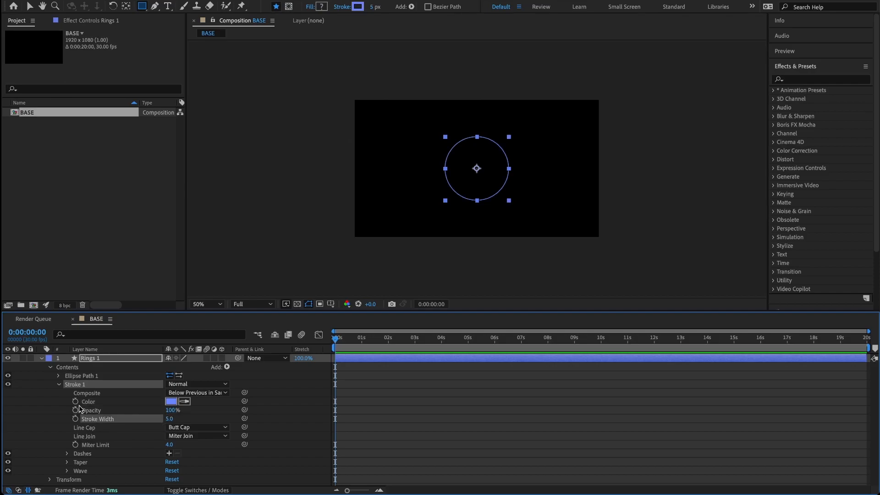
pyautogui.click(59, 385)
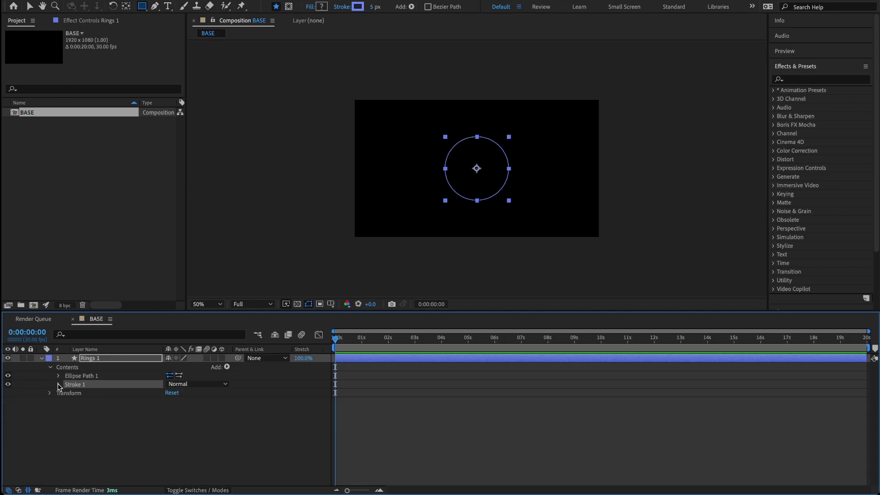
# Step: Add a Repeater to the contents of the Rings 1 layer and set its copies to 30
pyautogui.click(228, 367)
pyautogui.click(239, 420)
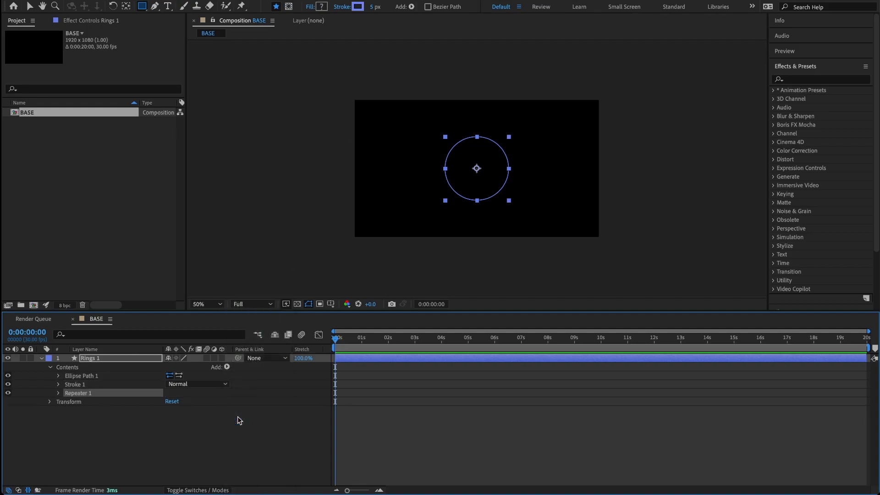
pyautogui.click(59, 392)
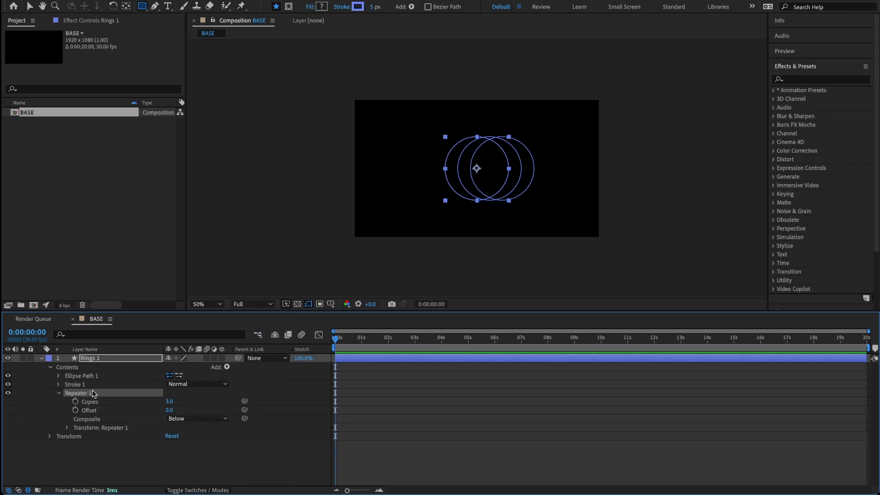
pyautogui.click(169, 402)
pyautogui.write('30')
pyautogui.press('Return')
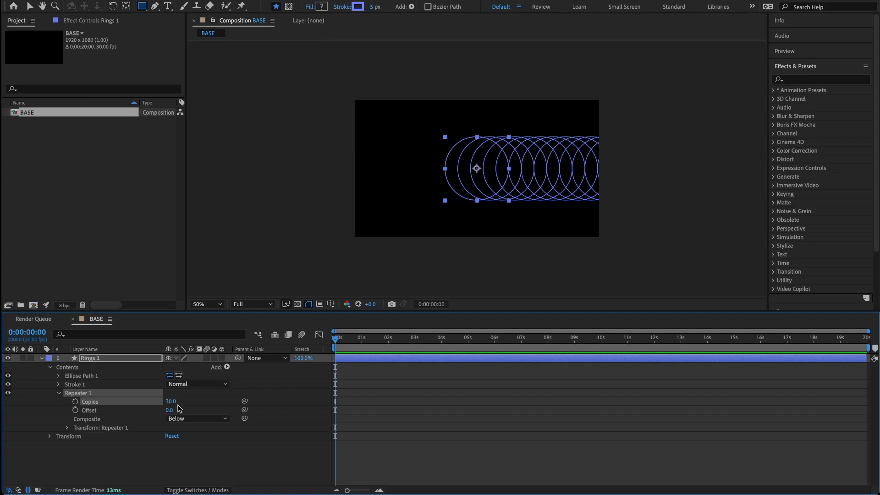
# Step: In the repeater's transform, set the position to 0,0 and the scale to 60%
pyautogui.click(67, 430)
pyautogui.scroll(-1, 123, 431)
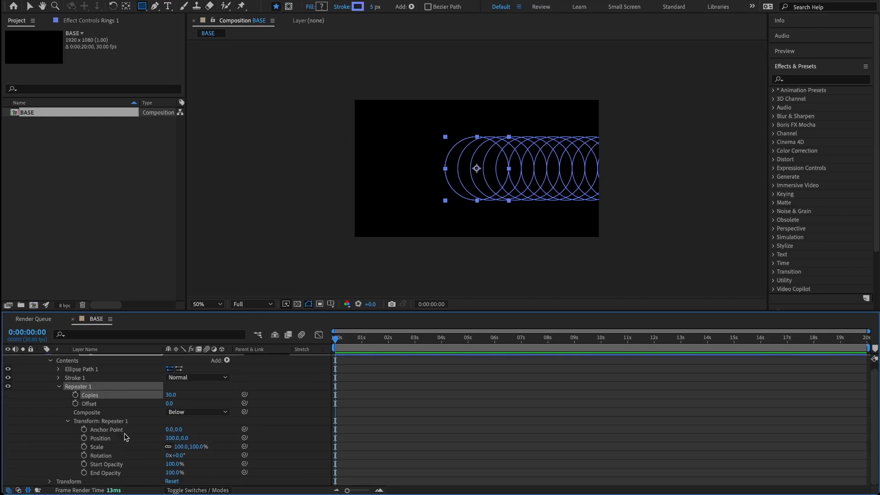
pyautogui.click(171, 438)
pyautogui.write('0')
pyautogui.press('Return')
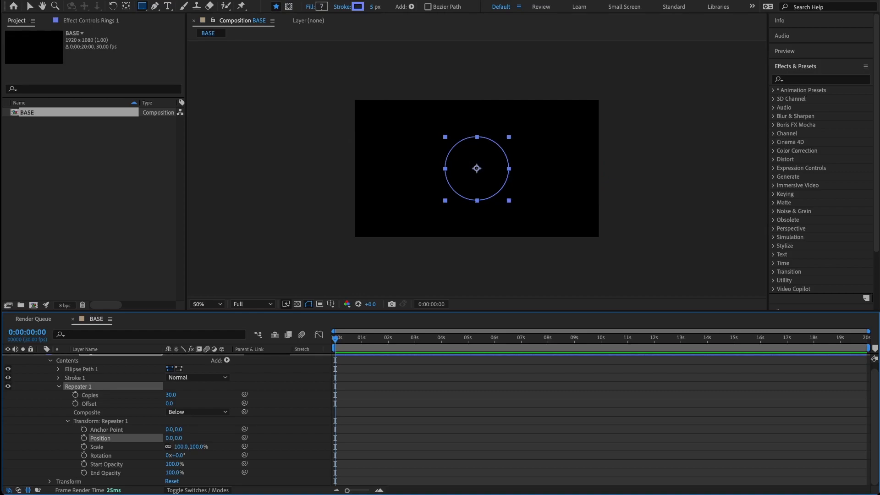
pyautogui.click(181, 447)
pyautogui.write('60')
pyautogui.press('Return')
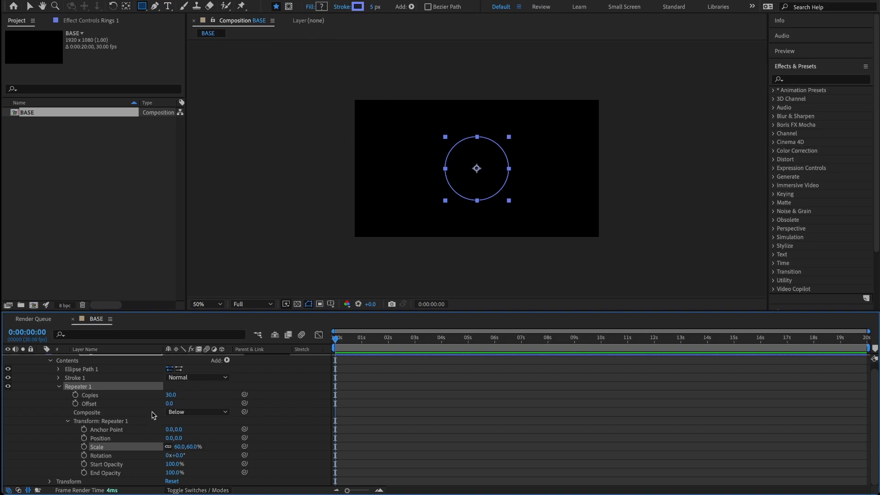
pyautogui.scroll(1, 152, 415)
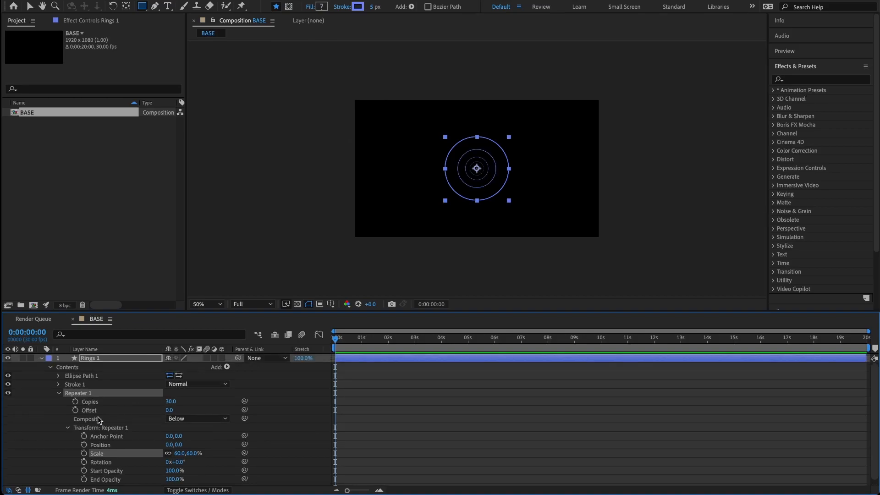
# Step: Set the offset of the Rings 1 repeater to -9
pyautogui.click(94, 411)
pyautogui.press('v')
pyautogui.click(169, 409)
pyautogui.write('-9')
pyautogui.press('Return')
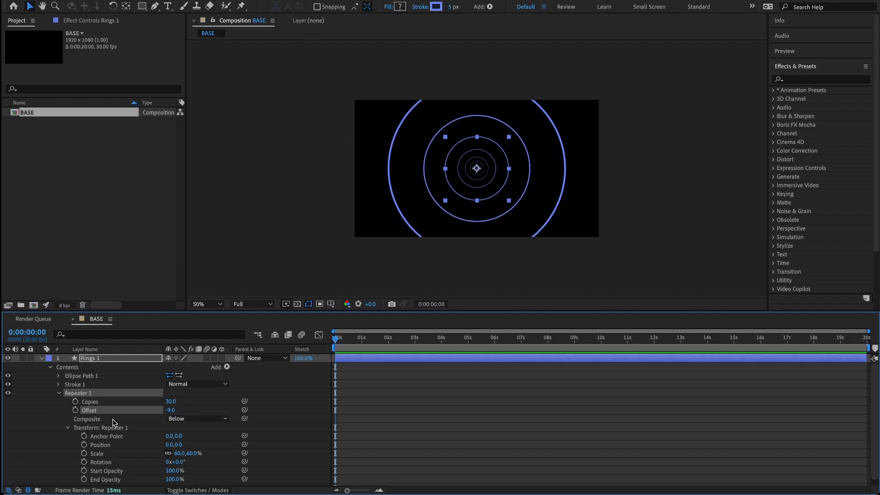
# Step: Keyframe the repeater's offset at the first frame and set it to -15 at the last frame, returning to the start of the timeline
pyautogui.click(75, 410)
pyautogui.click(848, 343)
pyautogui.moveTo(851, 344); pyautogui.dragTo(868, 343)
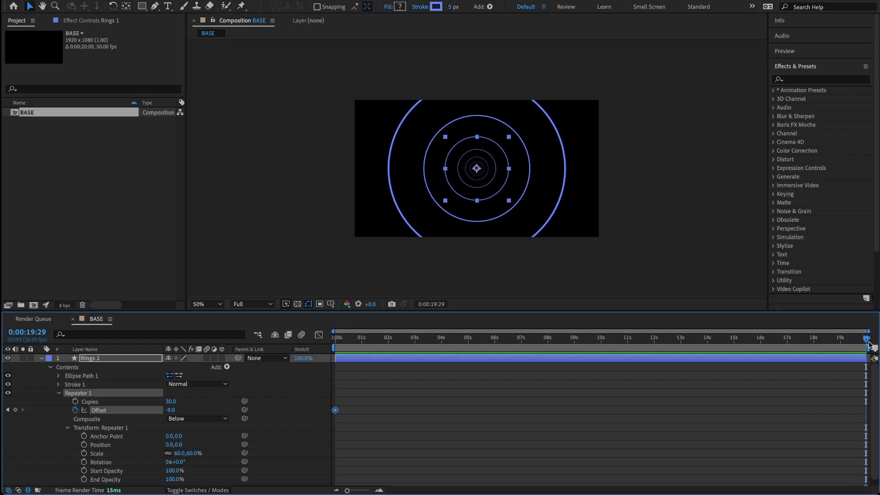
pyautogui.click(170, 410)
pyautogui.write('-15')
pyautogui.press('Return')
pyautogui.press('Home')
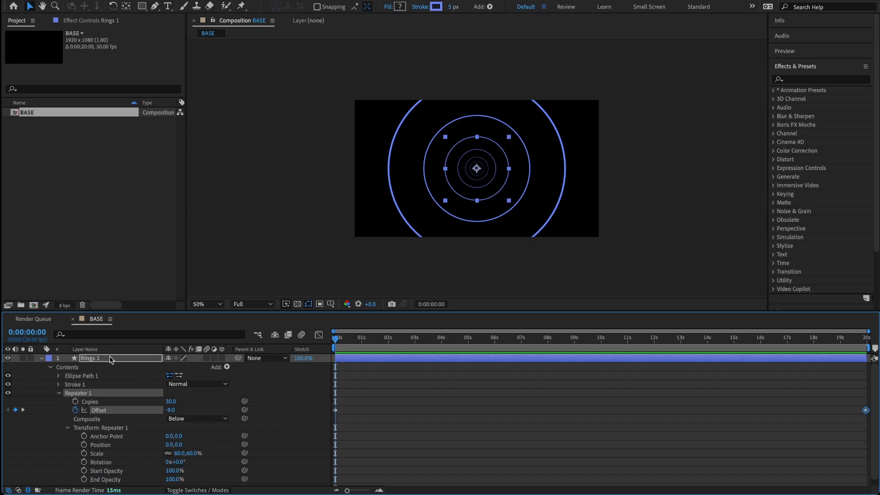
# Step: Collapse the Rings 1 layer, create a new empty shape layer and rename it Rings 2
pyautogui.click(41, 358)
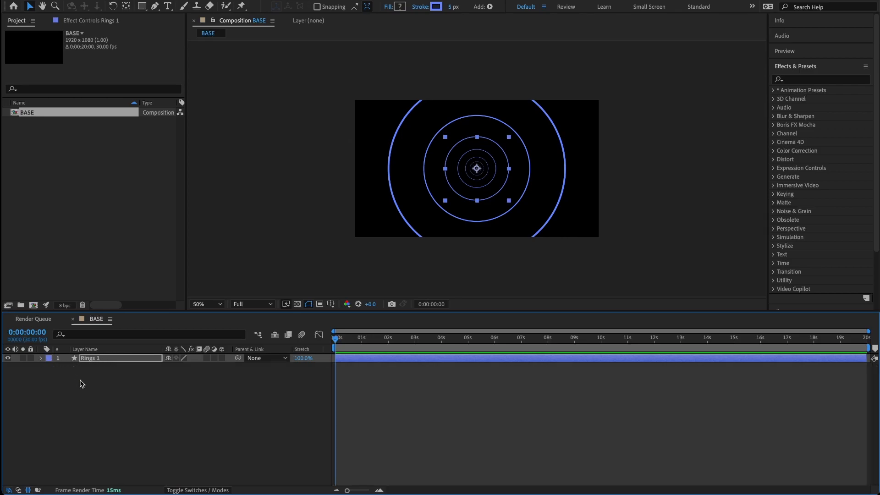
pyautogui.click(107, 383)
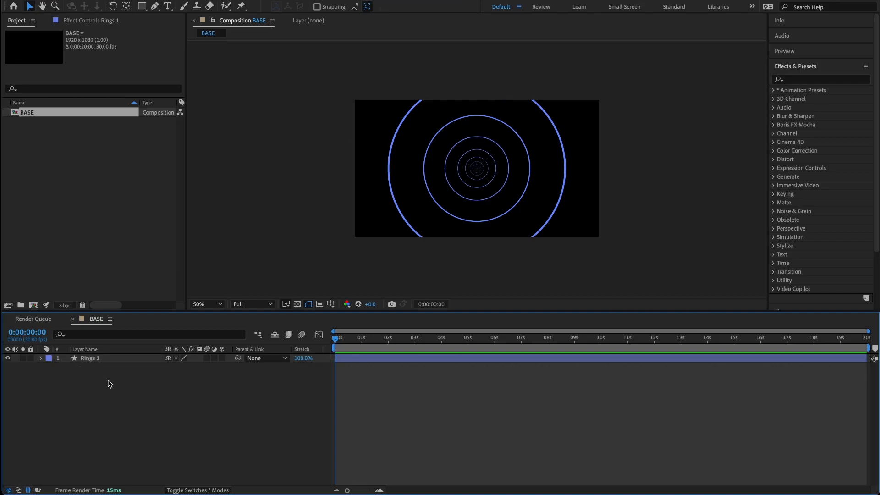
pyautogui.rightClick(110, 384)
pyautogui.moveTo(129, 364)
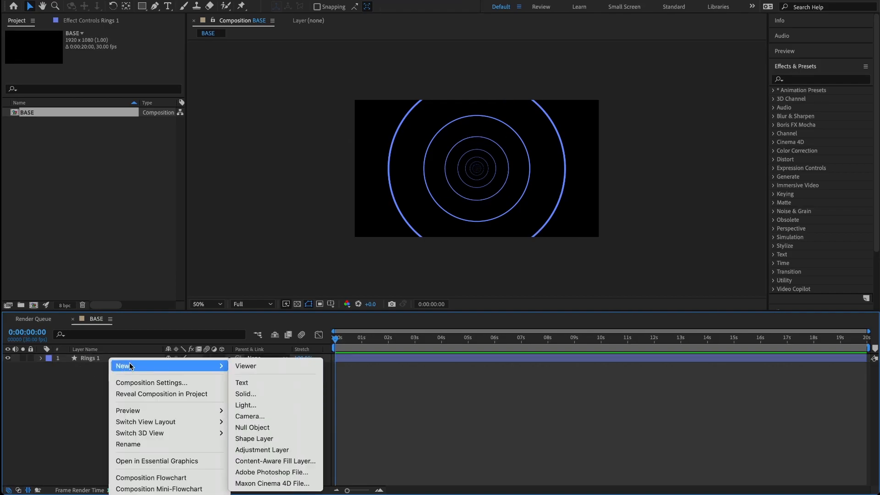
pyautogui.click(248, 436)
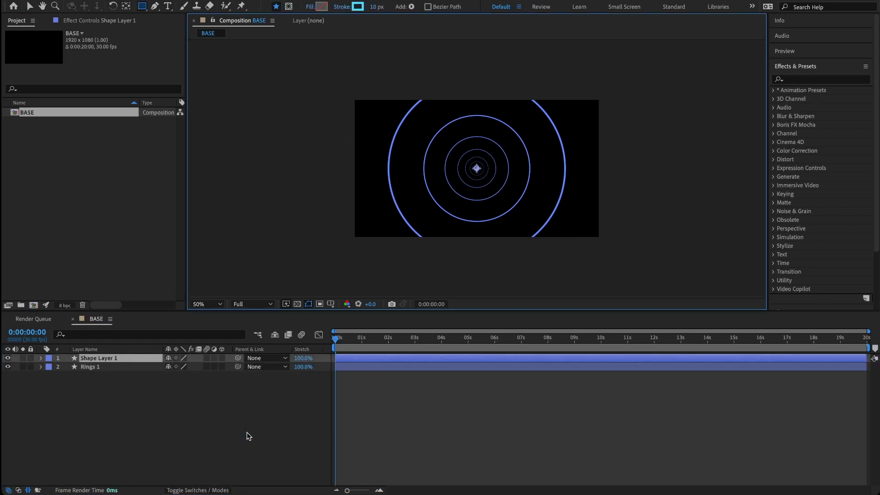
pyautogui.click(41, 358)
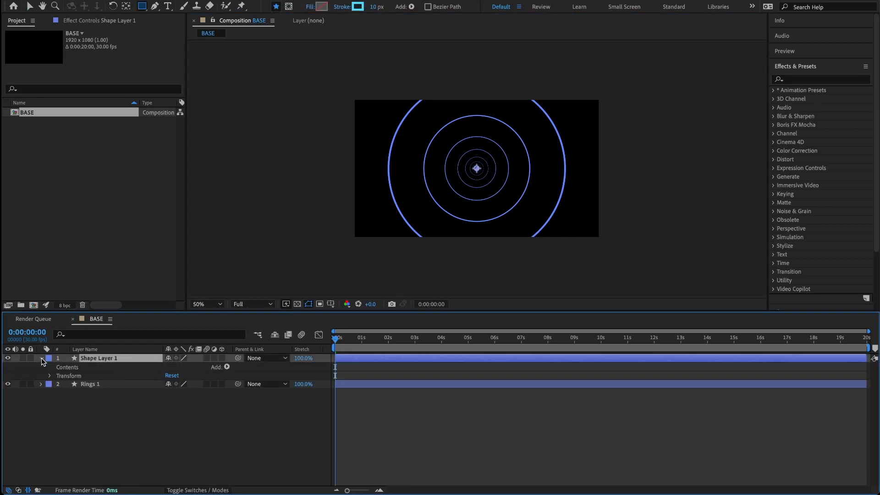
pyautogui.press('Return')
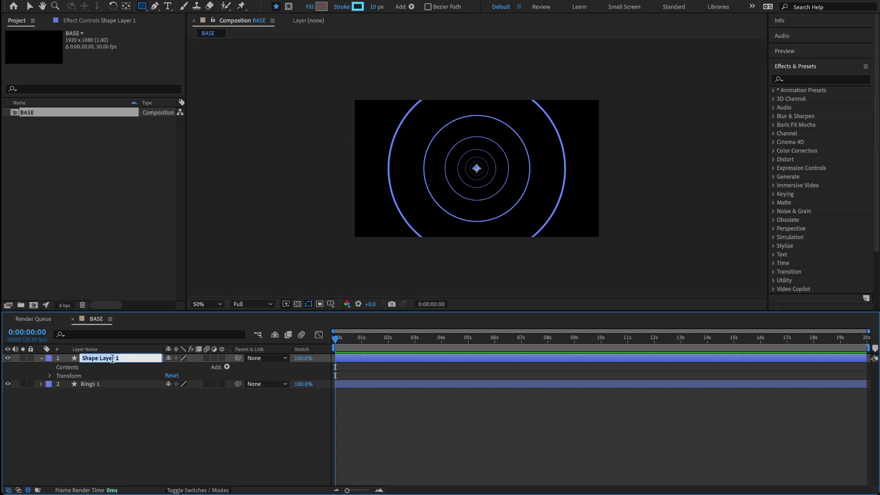
pyautogui.write('Rin')
pyautogui.press('Return')
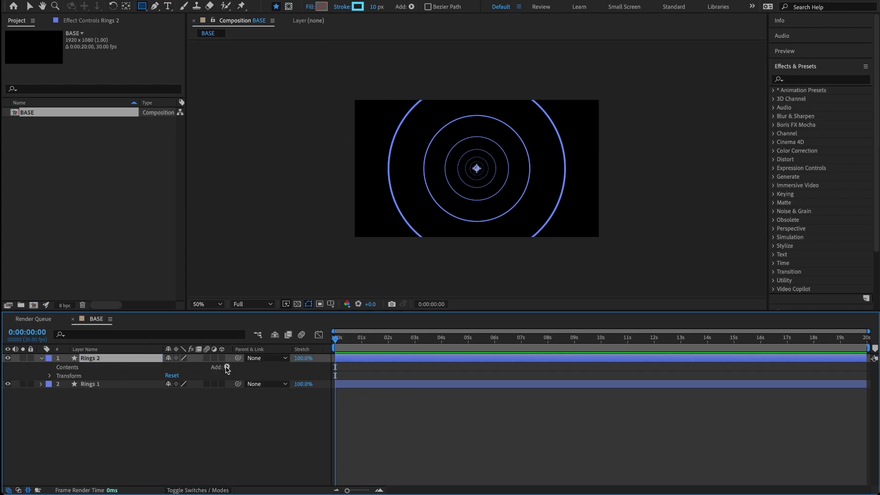
# Step: Add an Ellipse to the contents of the Rings 2 layer and set its size to 500 by 500
pyautogui.click(227, 368)
pyautogui.click(235, 299)
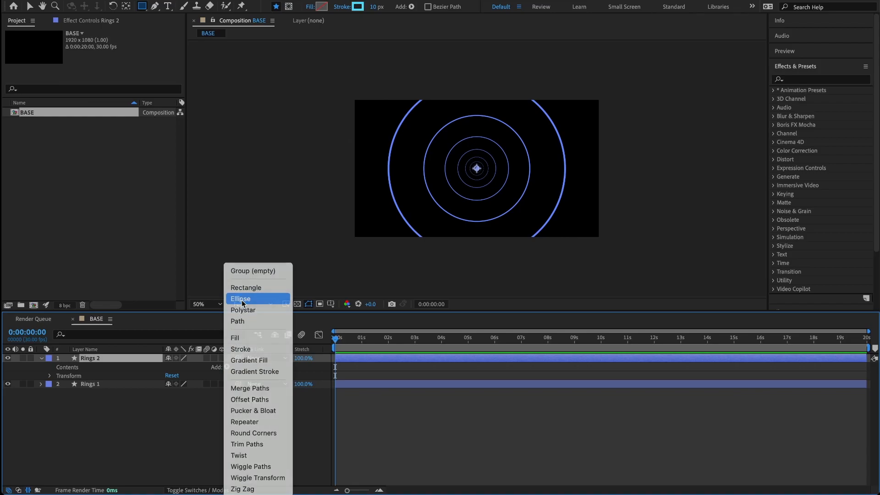
pyautogui.click(59, 376)
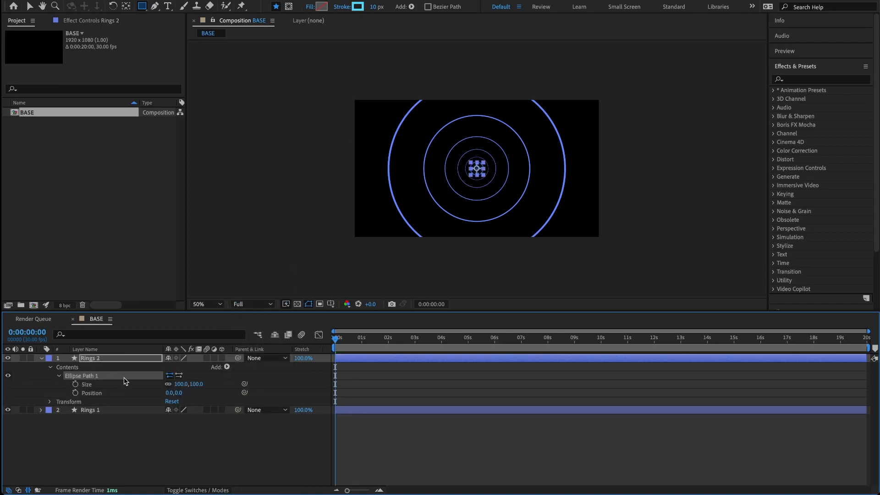
pyautogui.click(178, 384)
pyautogui.write('500')
pyautogui.press('Return')
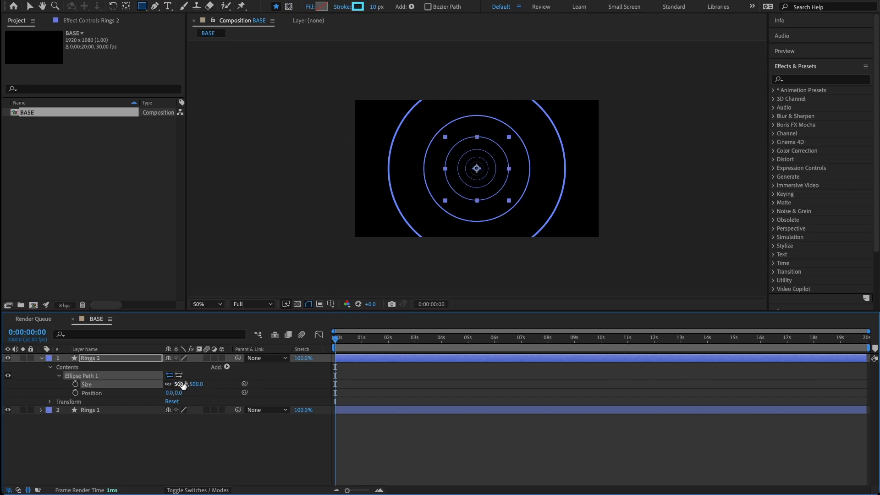
pyautogui.click(59, 376)
# Step: Add a Stroke to the Rings 2 contents and give it a dash pattern
pyautogui.click(226, 367)
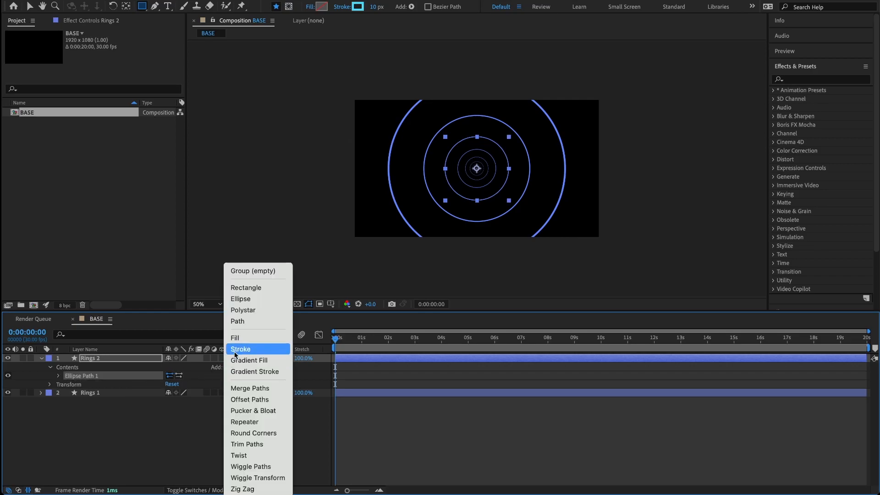
pyautogui.click(259, 348)
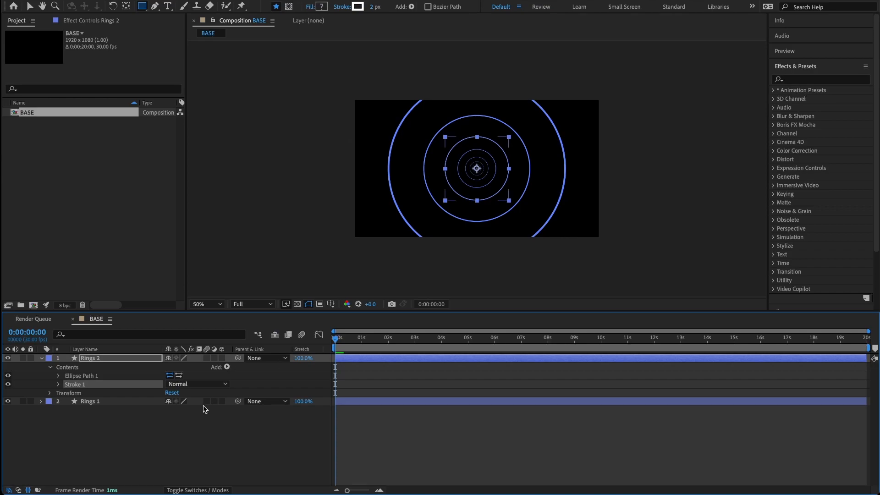
pyautogui.click(58, 385)
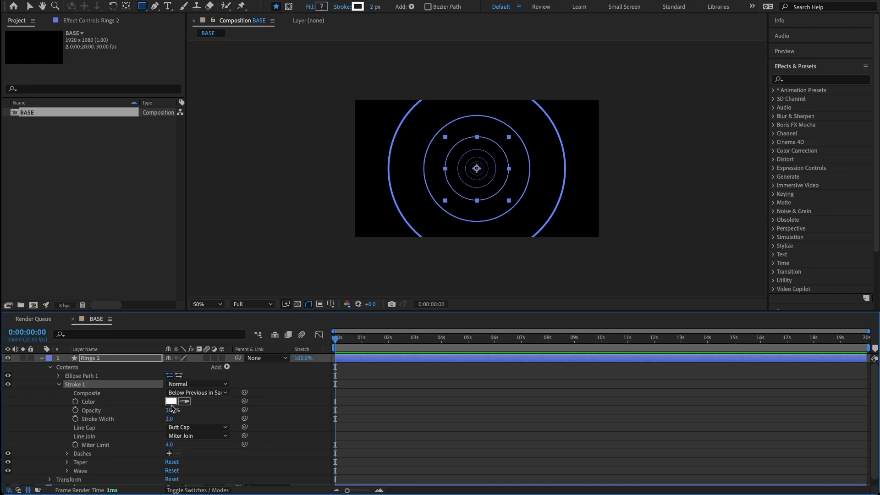
pyautogui.scroll(-1, 134, 431)
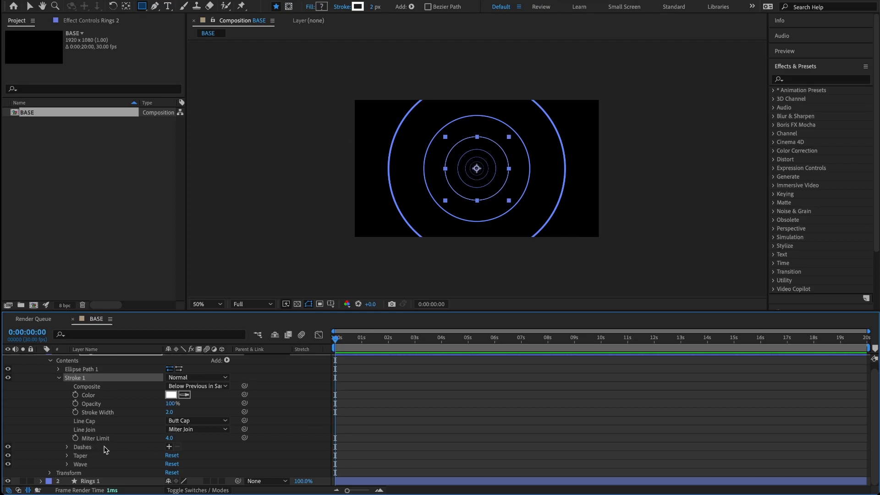
pyautogui.click(170, 447)
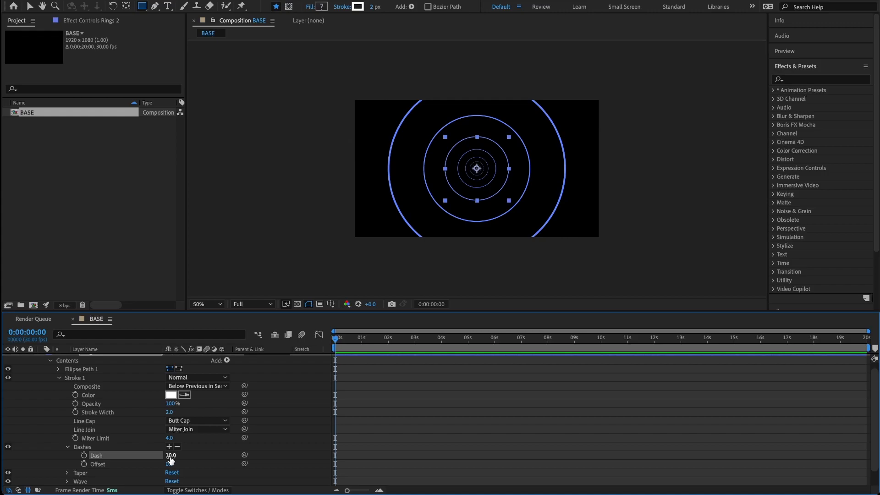
# Step: Solo the Rings 2 layer to examine its dashed stroke up close
pyautogui.scroll(2, 527, 149)
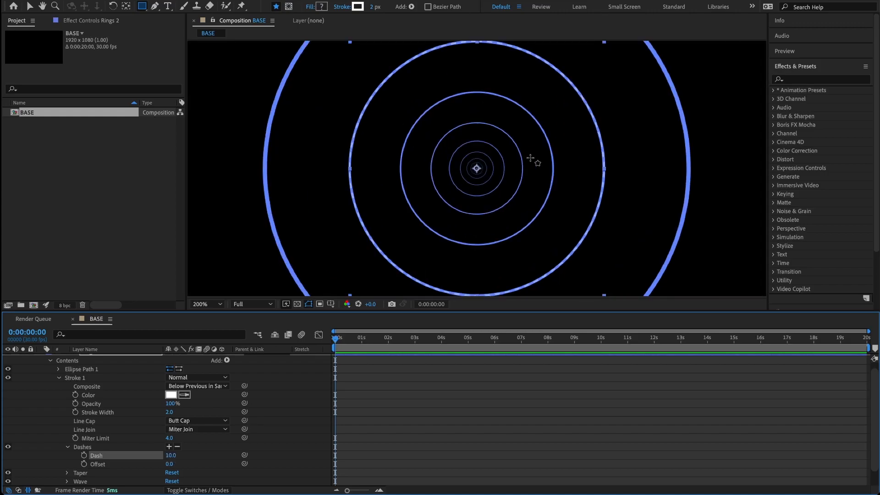
pyautogui.scroll(1, 31, 358)
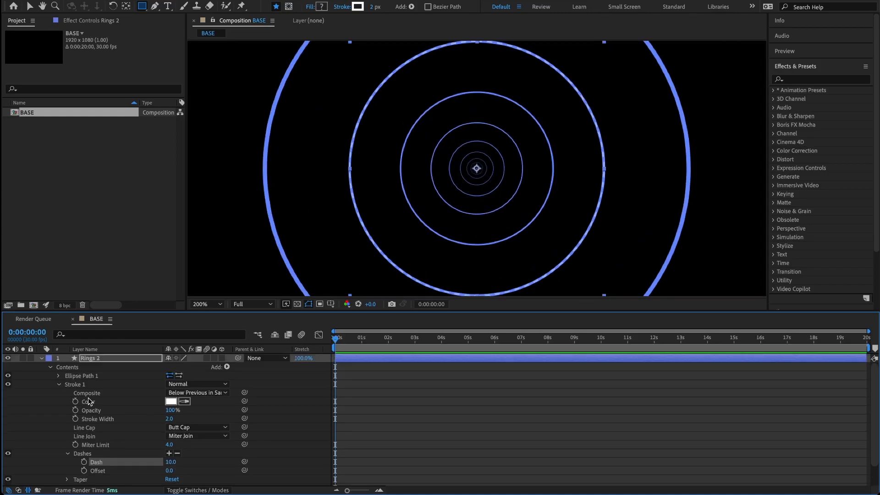
pyautogui.click(23, 358)
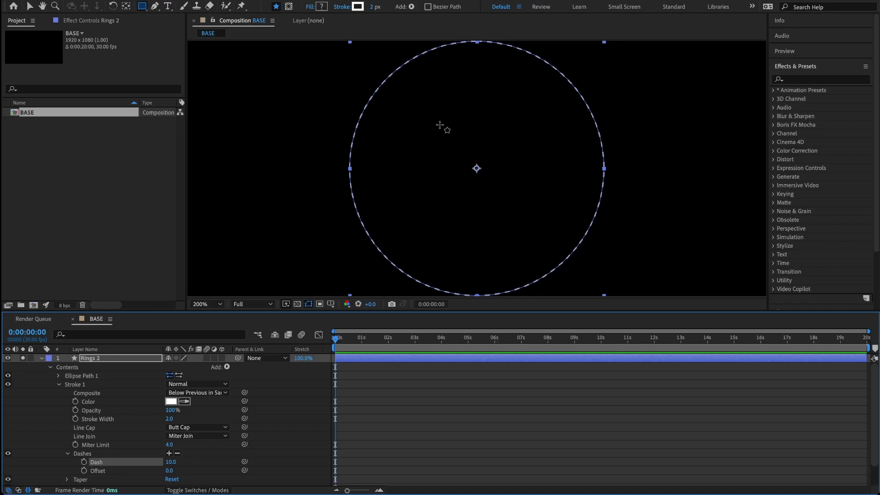
pyautogui.scroll(1, 440, 126)
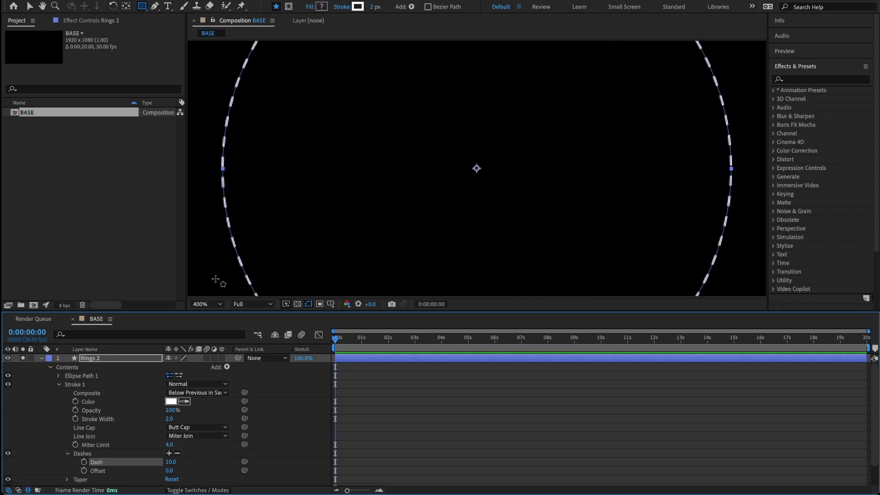
# Step: Try a dash length of 46 on the Rings 2 stroke and set it back to 10
pyautogui.moveTo(171, 463); pyautogui.dragTo(186, 460)
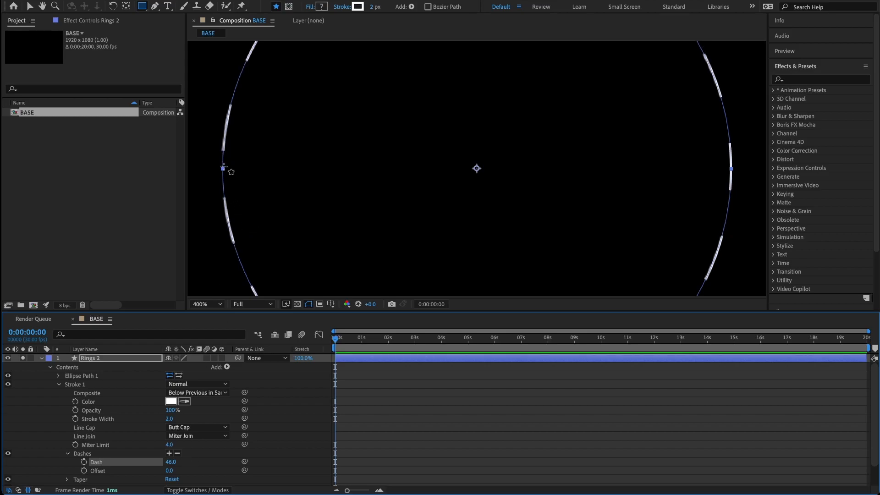
pyautogui.click(173, 463)
pyautogui.write('10')
pyautogui.press('Return')
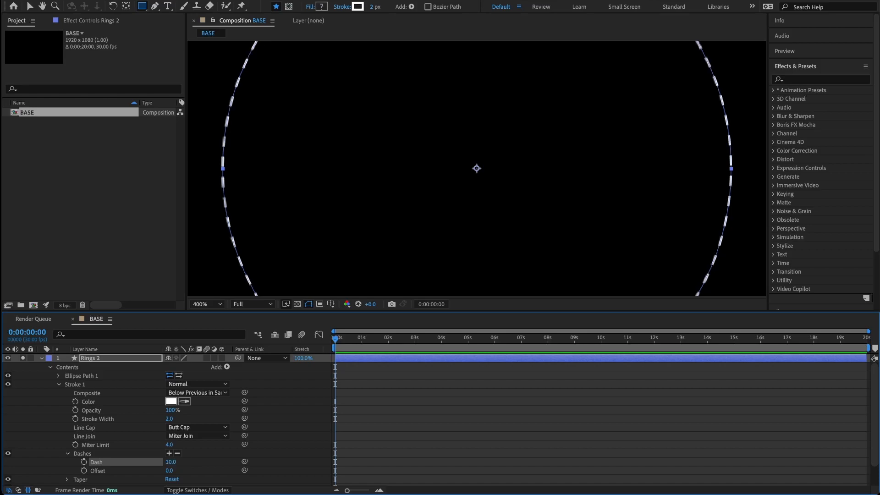
# Step: Set the dash length of the Rings 2 stroke to 5 and check the ring without its selection outline
pyautogui.click(173, 463)
pyautogui.write('5')
pyautogui.press('Return')
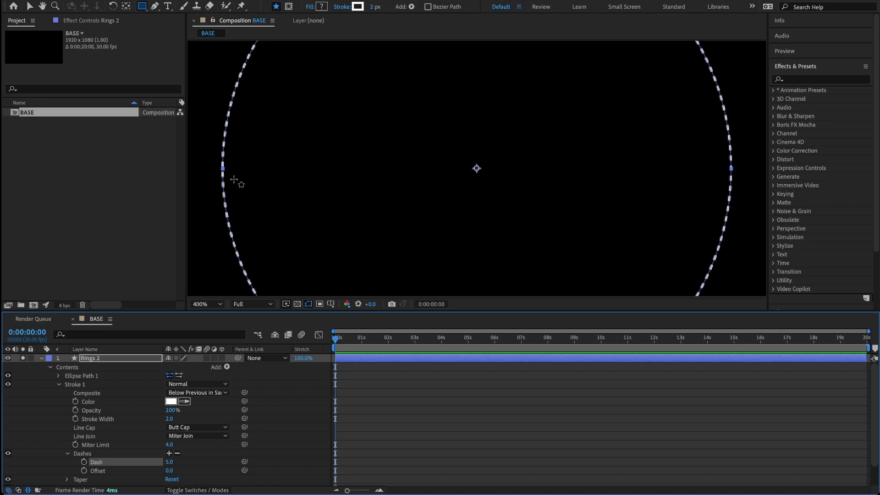
pyautogui.press(',')
pyautogui.press(',')
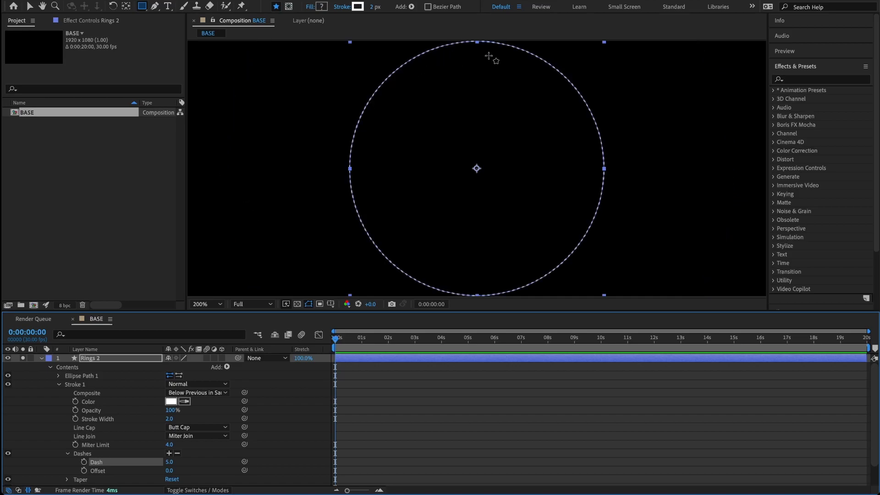
pyautogui.press('v')
pyautogui.click(453, 273)
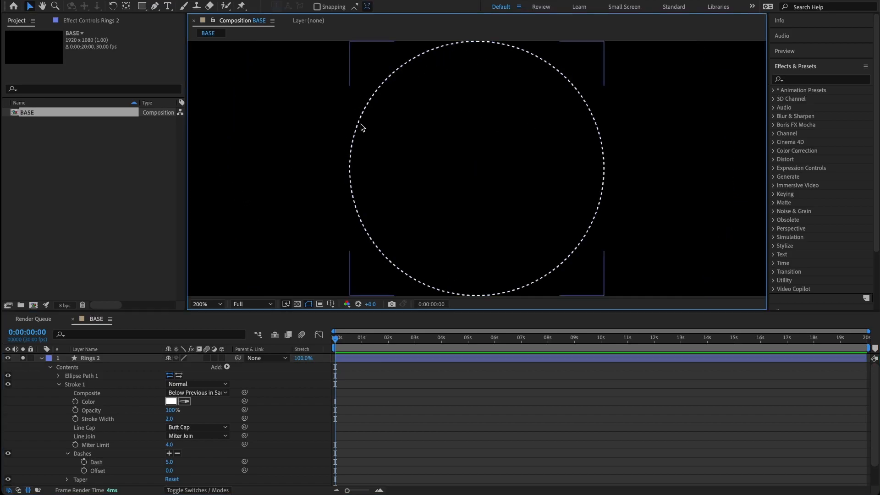
pyautogui.click(365, 219)
pyautogui.press(',')
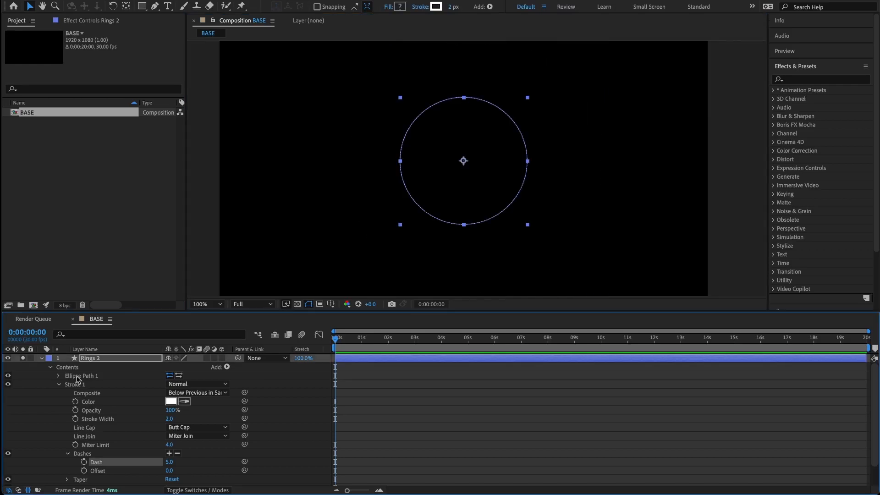
# Step: Collapse the Rings 2 stroke properties and turn off the layer's solo to show both ring layers
pyautogui.scroll(-2, 113, 417)
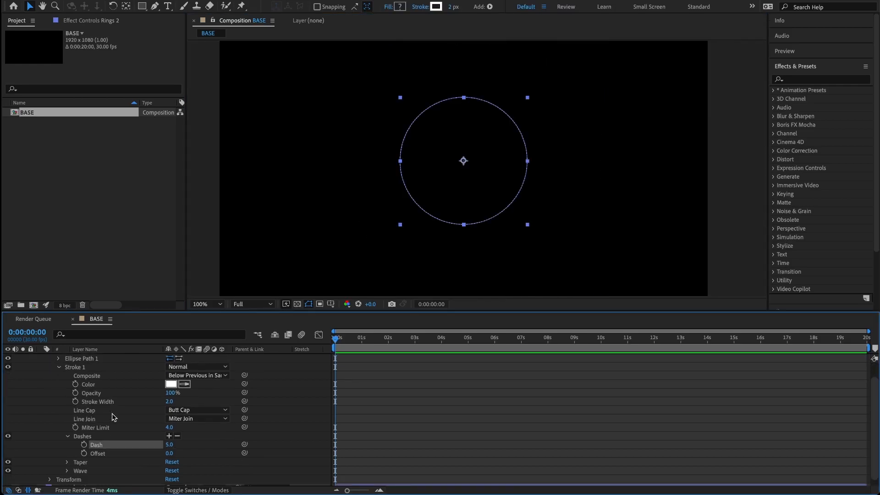
pyautogui.scroll(2, 114, 417)
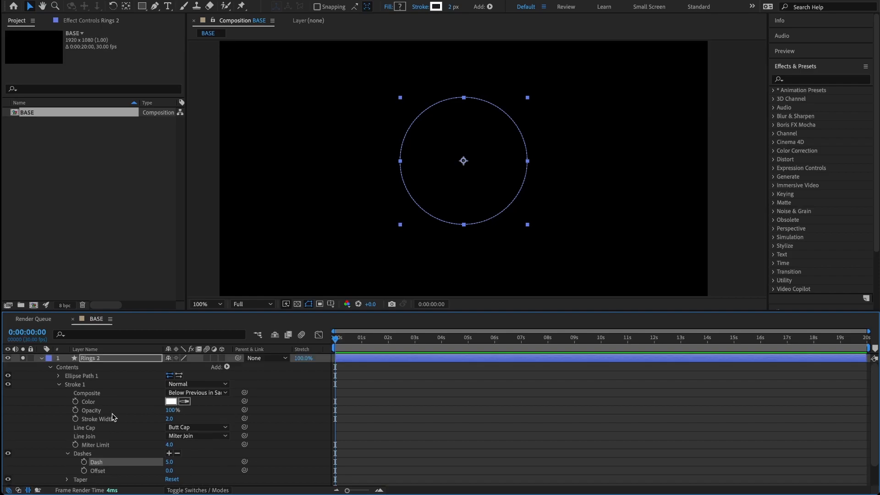
pyautogui.click(58, 385)
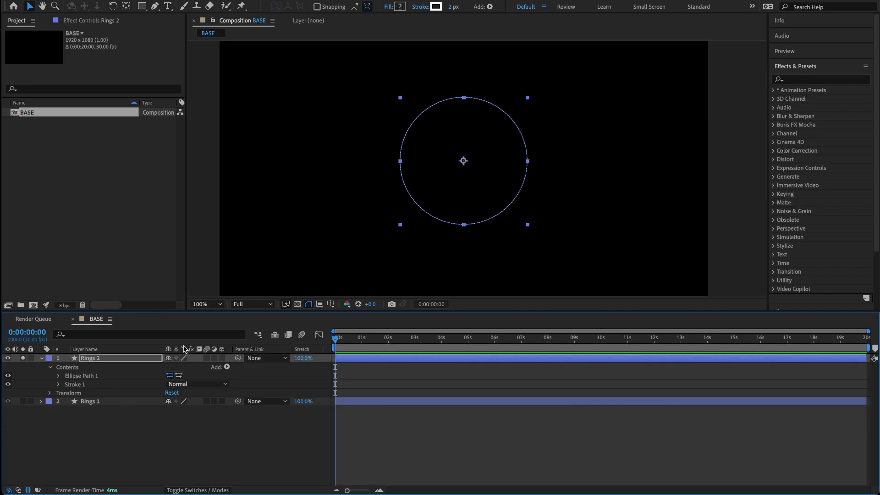
pyautogui.click(24, 358)
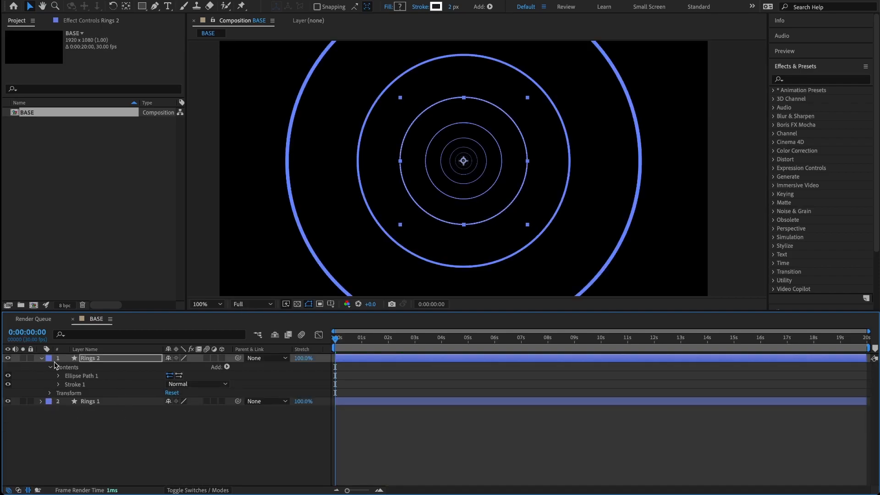
pyautogui.press(',')
pyautogui.press(',')
# Step: Add a Repeater to the contents of the Rings 2 layer and set its copies to 30
pyautogui.click(226, 368)
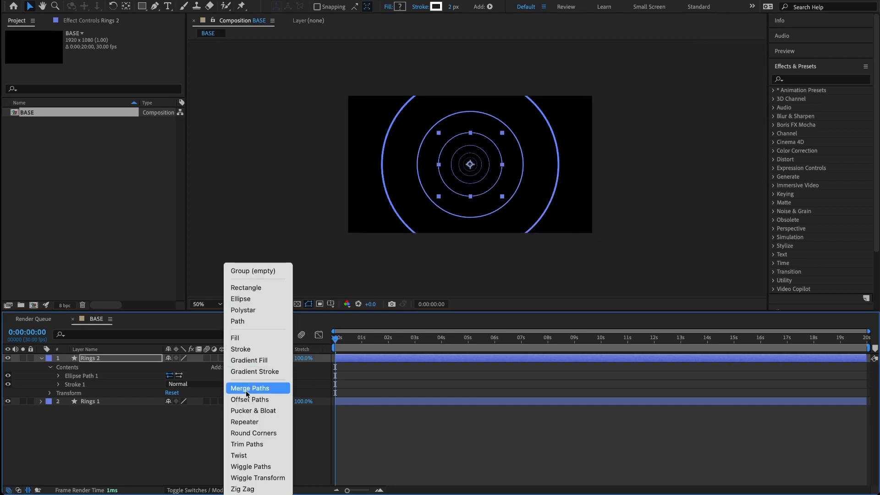
pyautogui.click(244, 422)
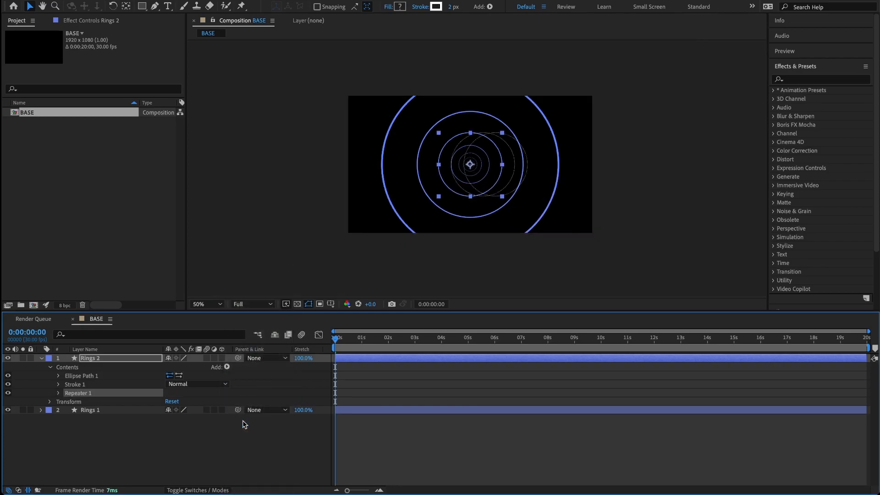
pyautogui.click(59, 393)
pyautogui.click(169, 402)
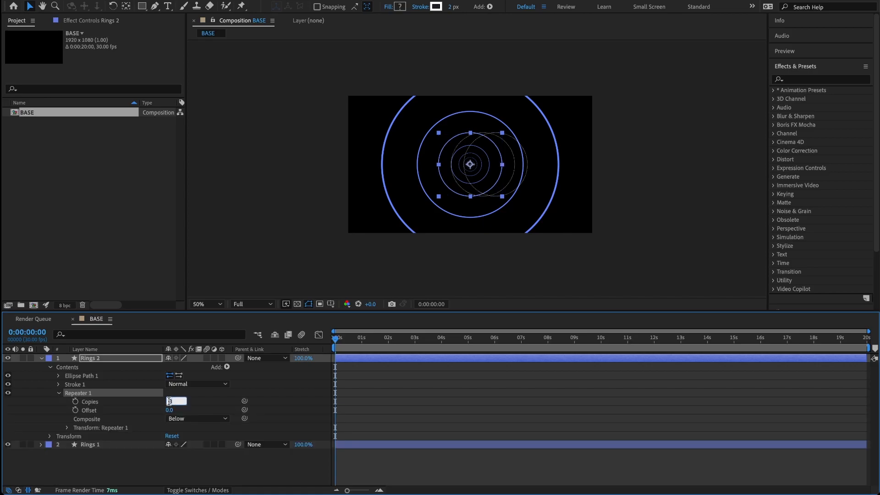
pyautogui.press('Return')
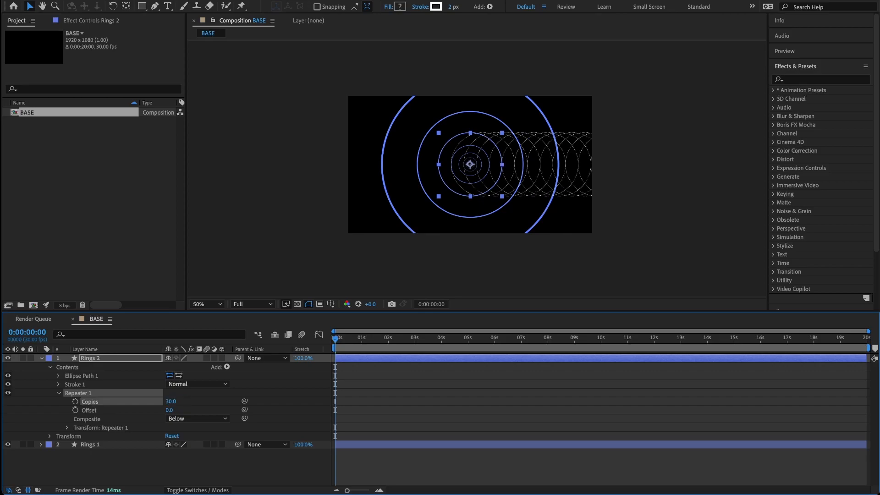
# Step: In the transform of the Rings 2 repeater, set the position to 0,0
pyautogui.click(67, 428)
pyautogui.scroll(-1, 131, 431)
pyautogui.click(170, 436)
pyautogui.write('0')
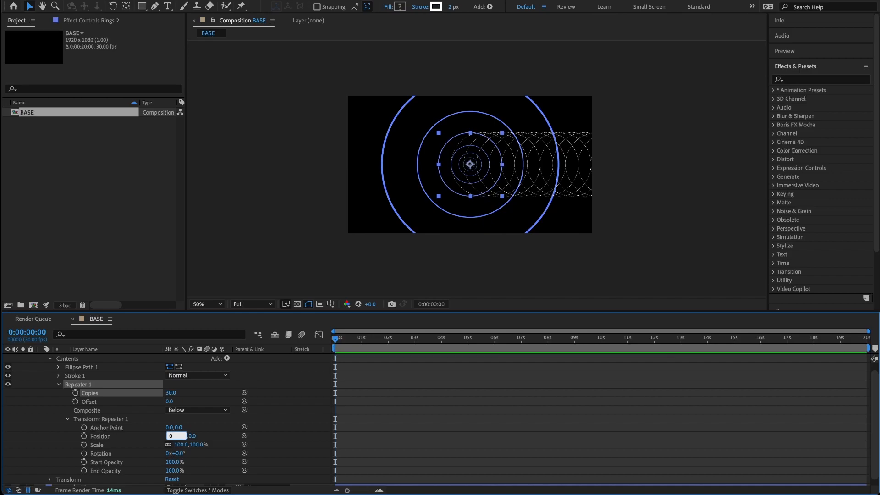
pyautogui.press('Return')
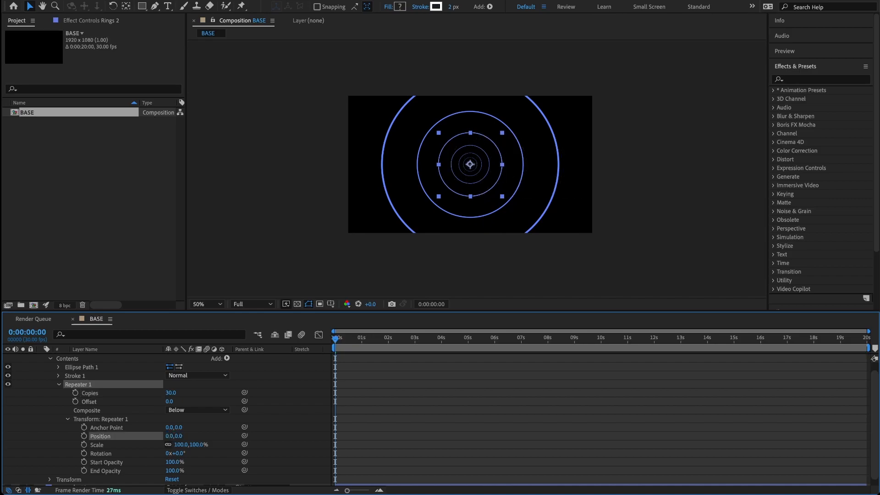
# Step: Set the Rings 2 repeater's transform scale to 40% and rotation to -7°, and collapse its transform properties
pyautogui.scroll(-1, 176, 435)
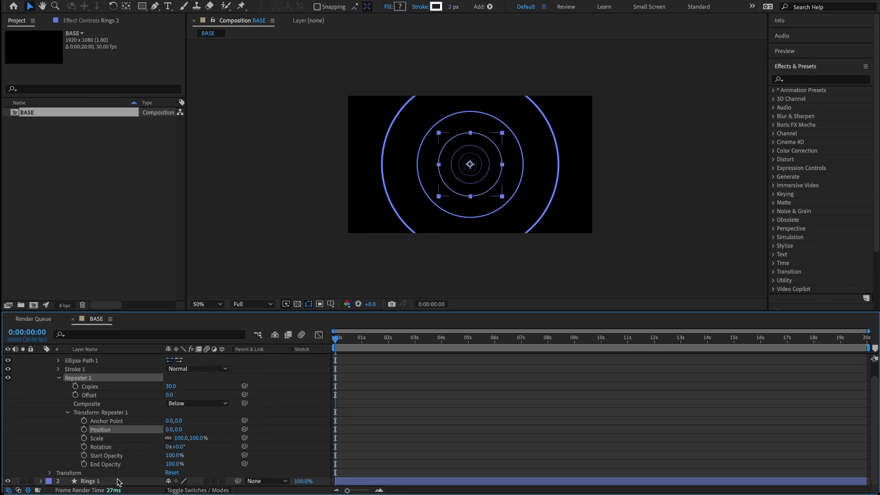
pyautogui.click(181, 438)
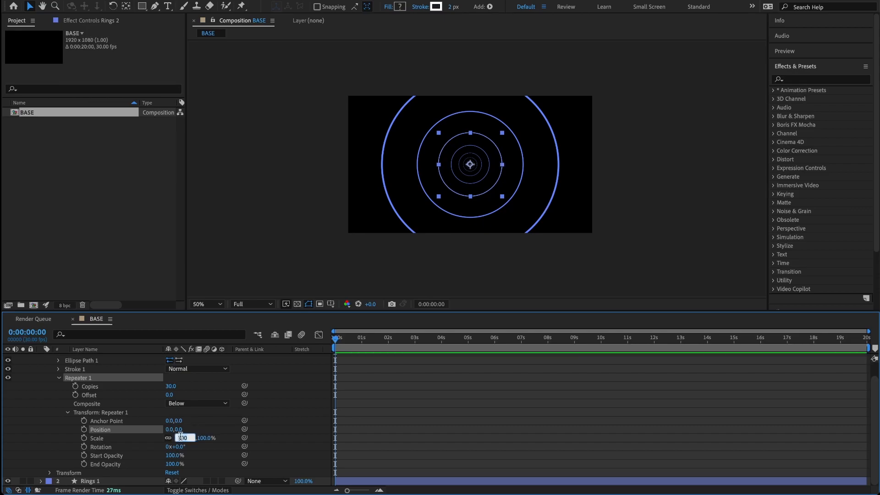
pyautogui.write('40')
pyautogui.press('Return')
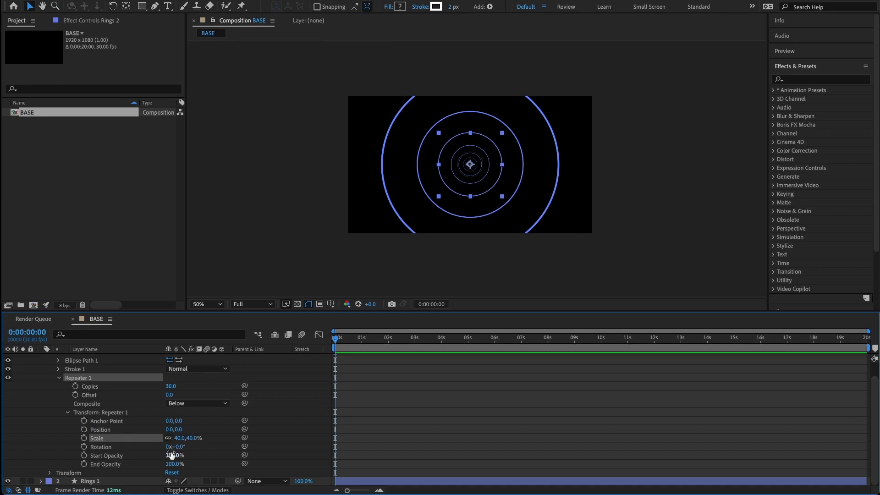
pyautogui.click(179, 447)
pyautogui.press('Return')
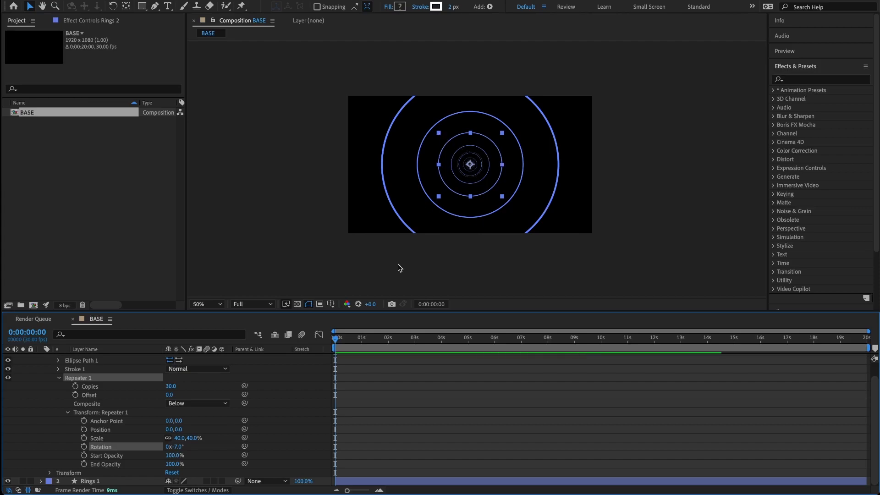
pyautogui.click(68, 413)
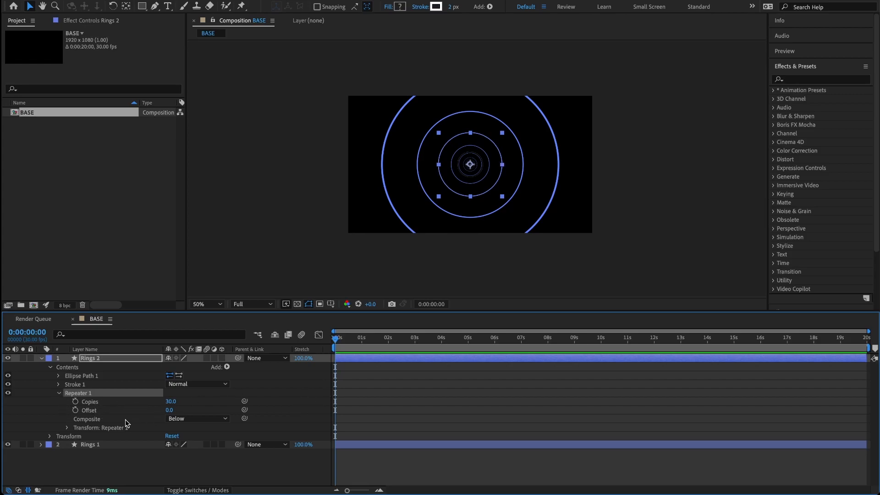
# Step: At the start of the composition, set the Rings 2 repeater offset to -9 and add a keyframe for it
pyautogui.moveTo(340, 346); pyautogui.dragTo(318, 346)
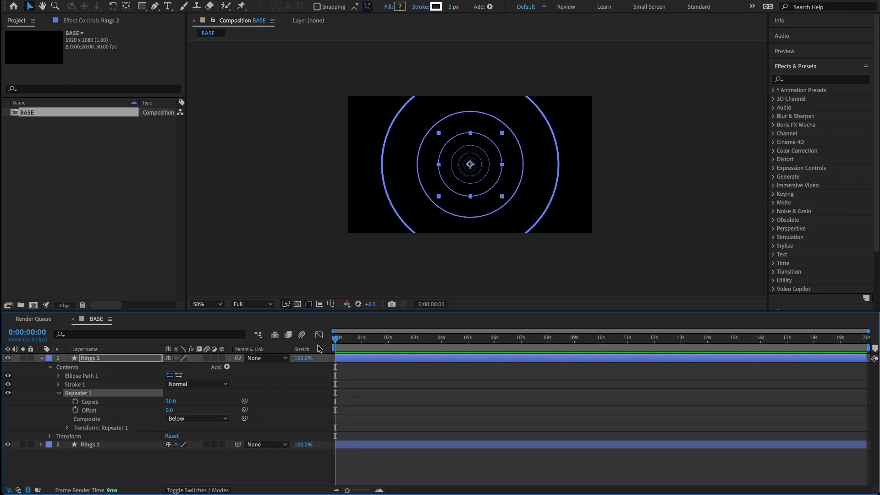
pyautogui.click(170, 410)
pyautogui.write('-9')
pyautogui.press('Return')
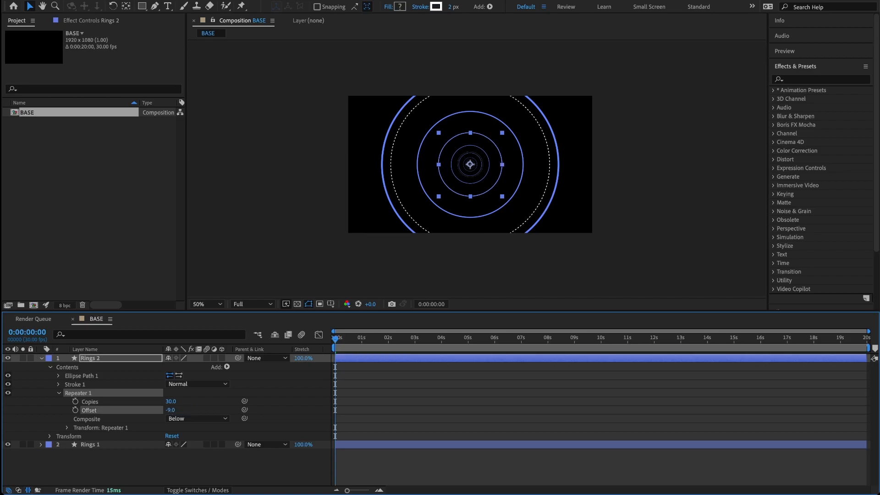
pyautogui.click(76, 410)
# Step: Keyframe the Rings 2 repeater offset at -10 on the last frame, 0:00:19:29, and collapse the layer's properties
pyautogui.click(877, 344)
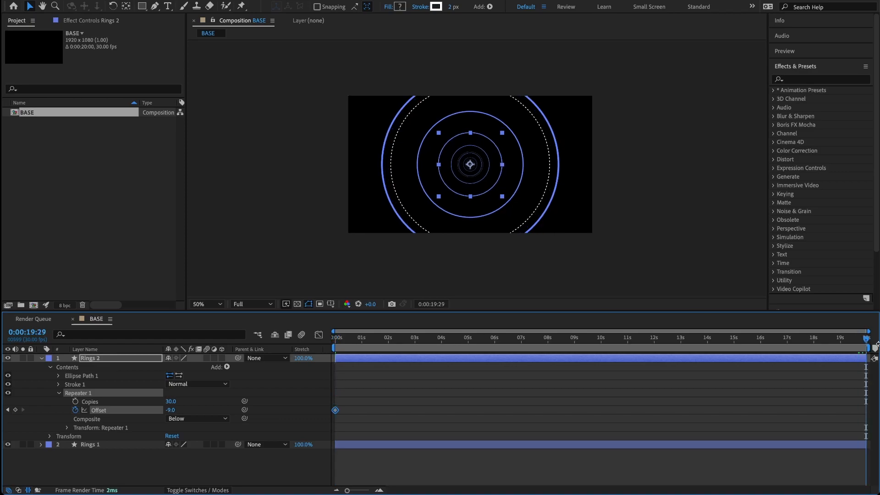
pyautogui.click(173, 411)
pyautogui.write('-10')
pyautogui.press('Return')
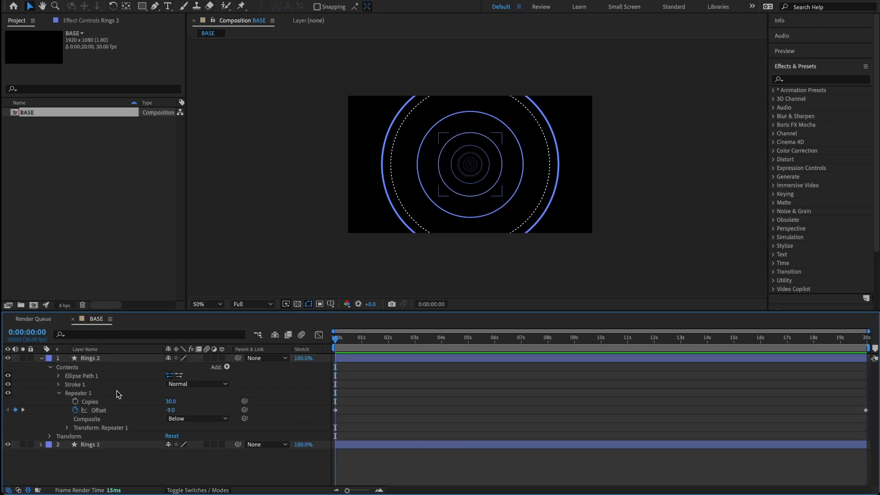
pyautogui.click(59, 393)
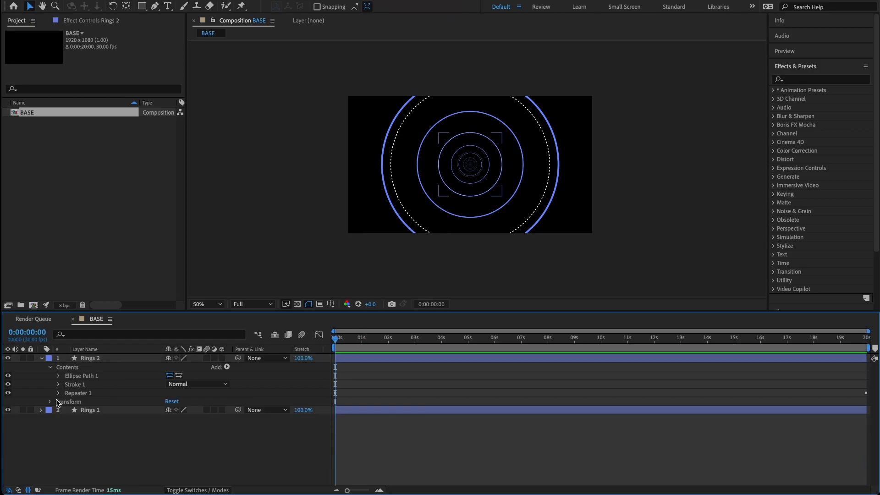
pyautogui.click(42, 358)
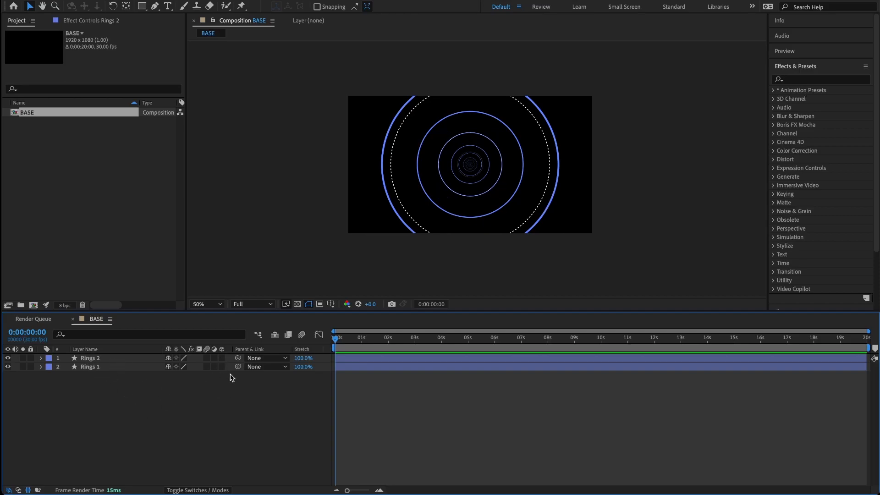
# Step: Make both the Rings 2 and Rings 1 layers 3D
pyautogui.click(222, 358)
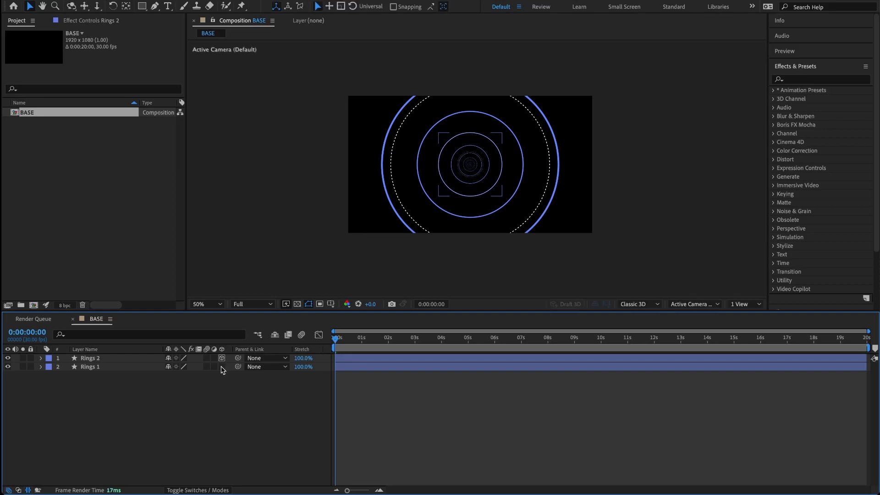
pyautogui.click(207, 491)
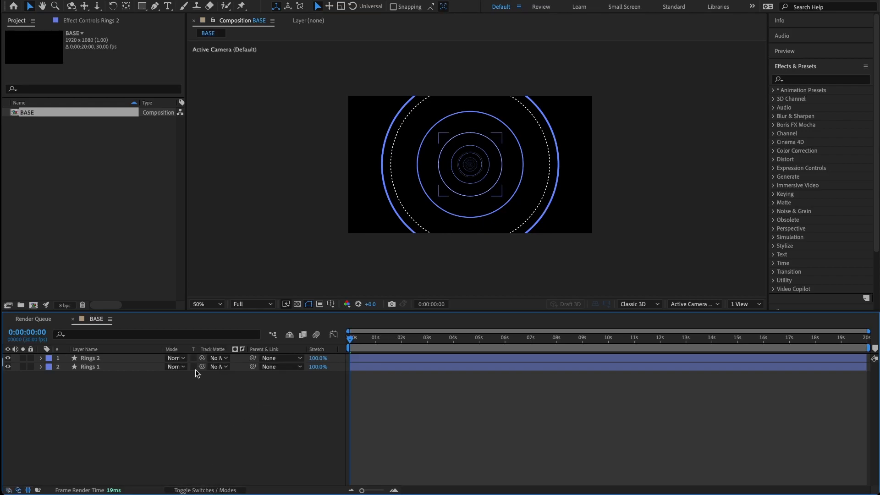
pyautogui.click(221, 490)
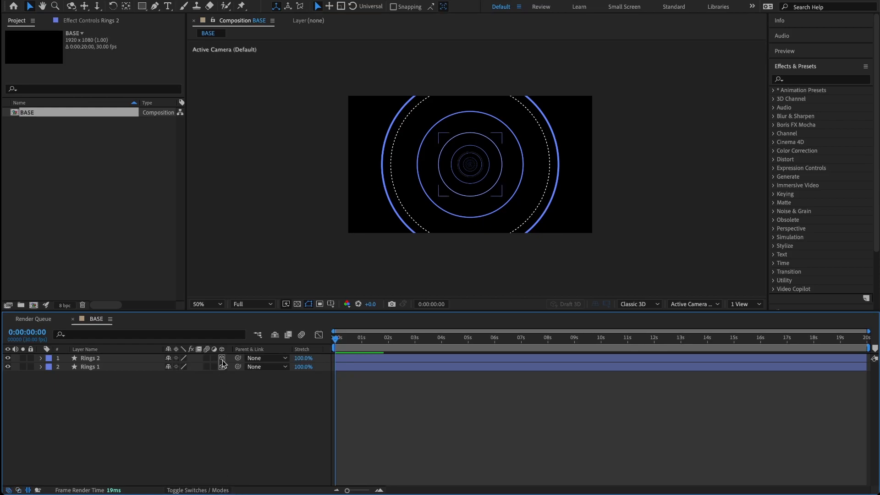
# Step: Create a two-node camera named Camera 1 with the 50mm preset
pyautogui.rightClick(82, 393)
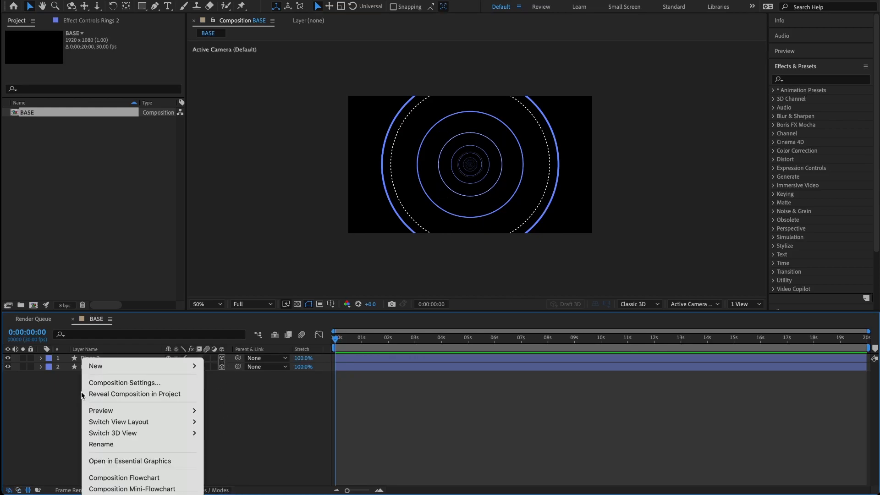
pyautogui.moveTo(97, 369)
pyautogui.click(220, 416)
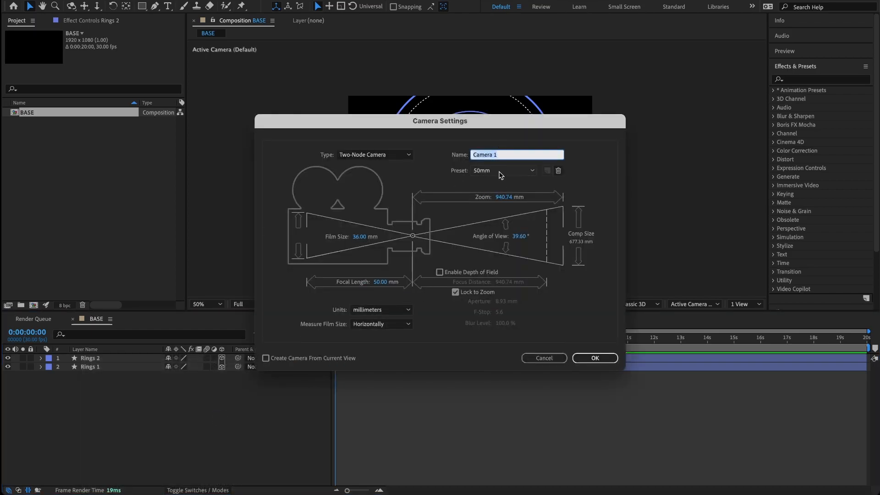
pyautogui.press('Tab')
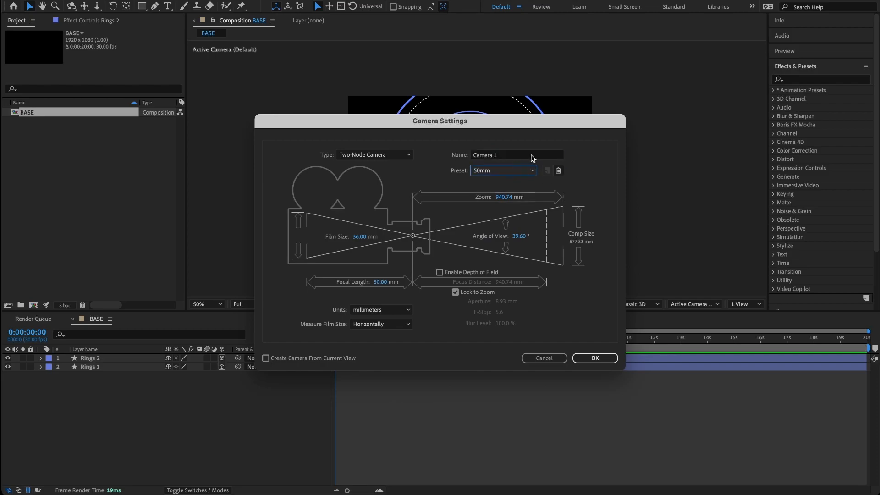
pyautogui.click(592, 358)
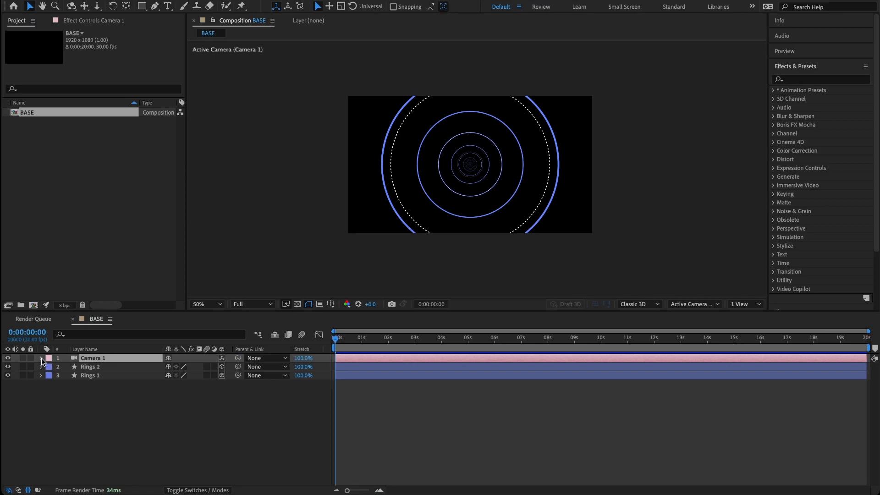
# Step: In the transform of Camera 1, set the point of interest to 977, 581.5, -47.2
pyautogui.click(41, 359)
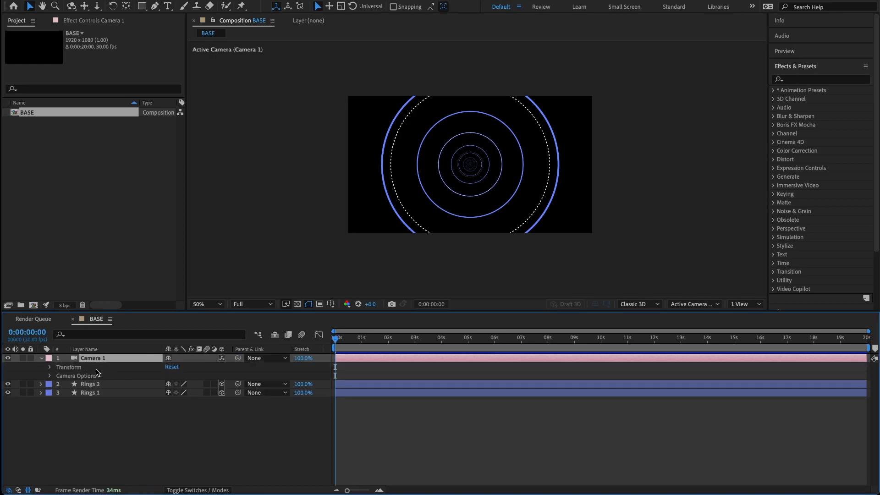
pyautogui.click(50, 368)
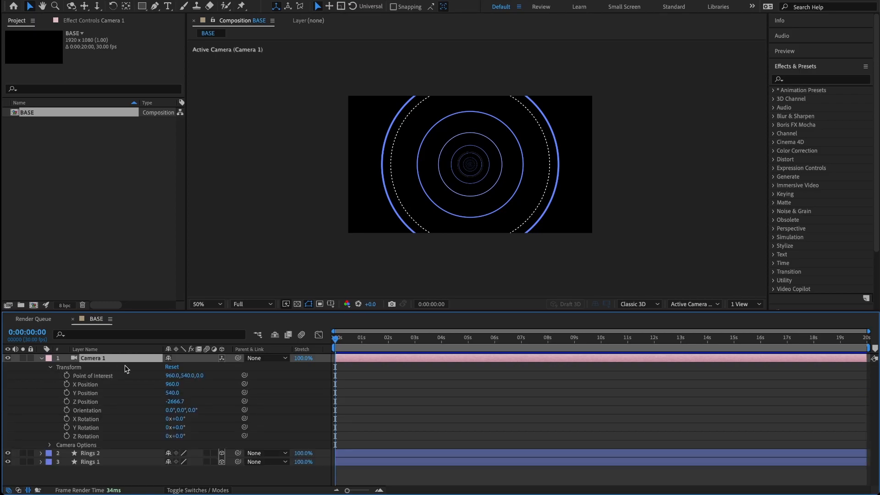
pyautogui.click(172, 376)
pyautogui.write('977')
pyautogui.press('Return')
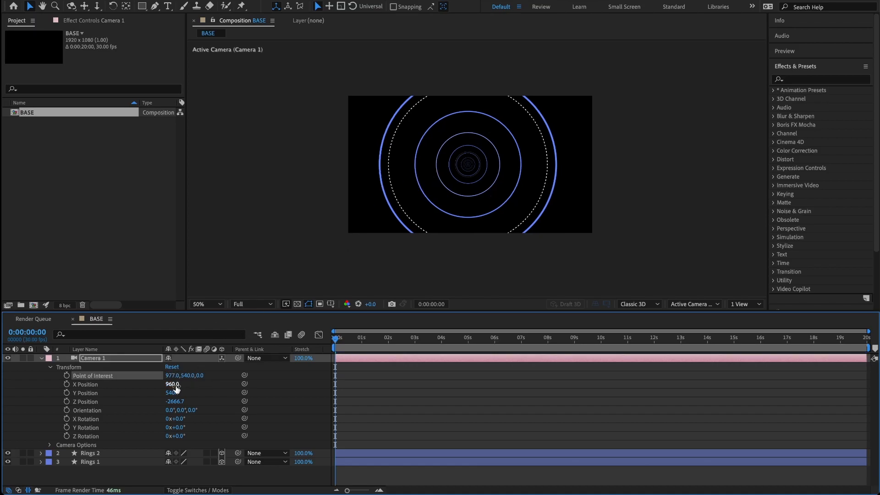
pyautogui.click(188, 376)
pyautogui.write('581.5')
pyautogui.press('Return')
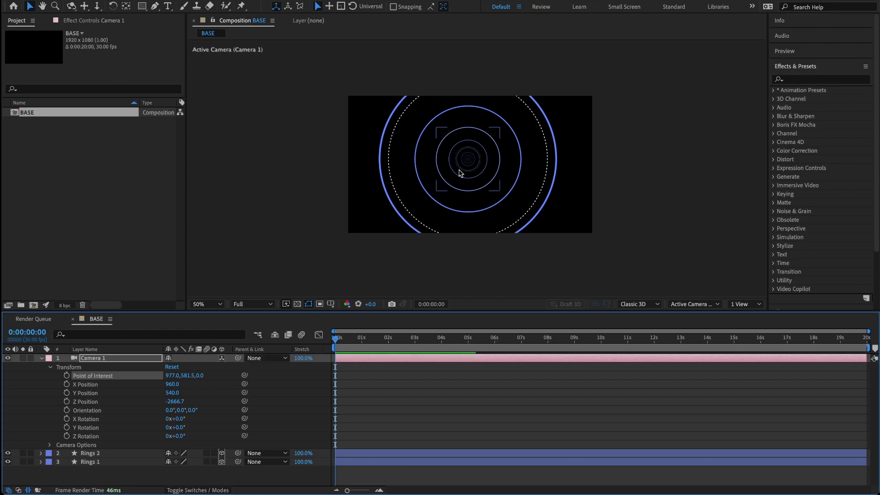
pyautogui.click(200, 377)
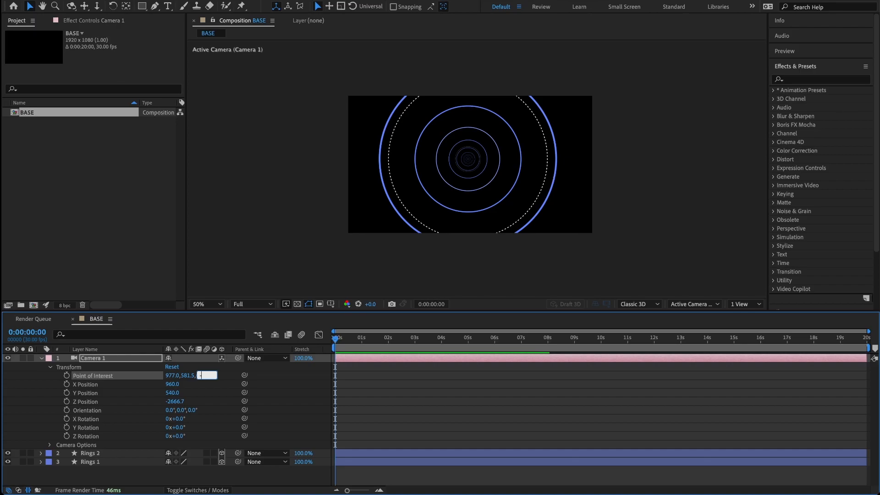
pyautogui.write('-47.2')
pyautogui.press('Return')
# Step: Set the Camera 1 position to X 1201.7, Y 3157.3 and Z -699.8, and collapse its transform properties
pyautogui.click(171, 387)
pyautogui.write('1')
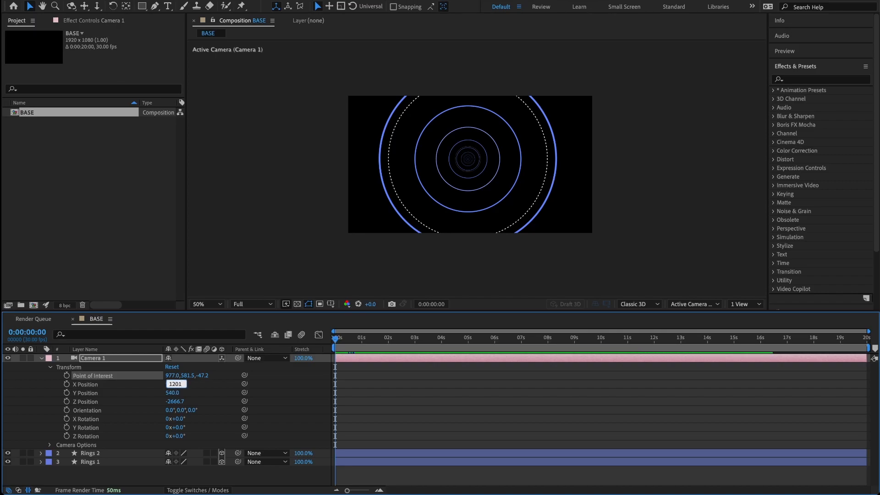
pyautogui.write('201.7')
pyautogui.press('Return')
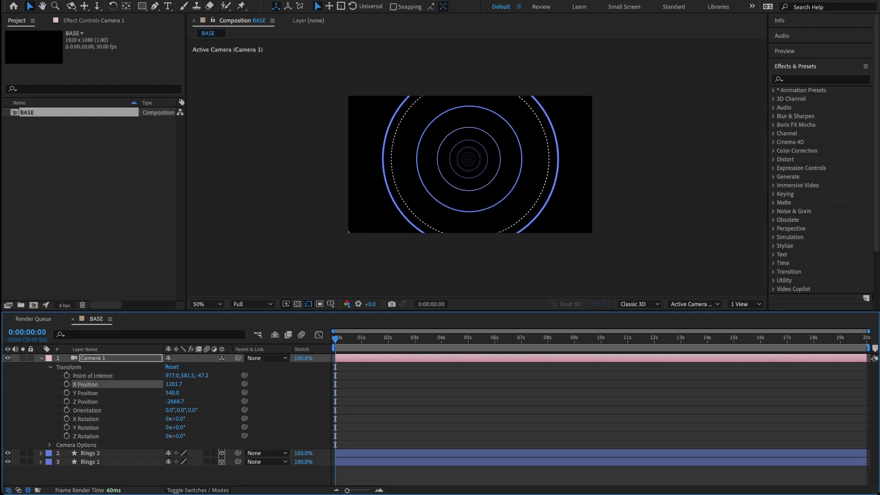
pyautogui.click(175, 393)
pyautogui.write('3157.3')
pyautogui.press('Return')
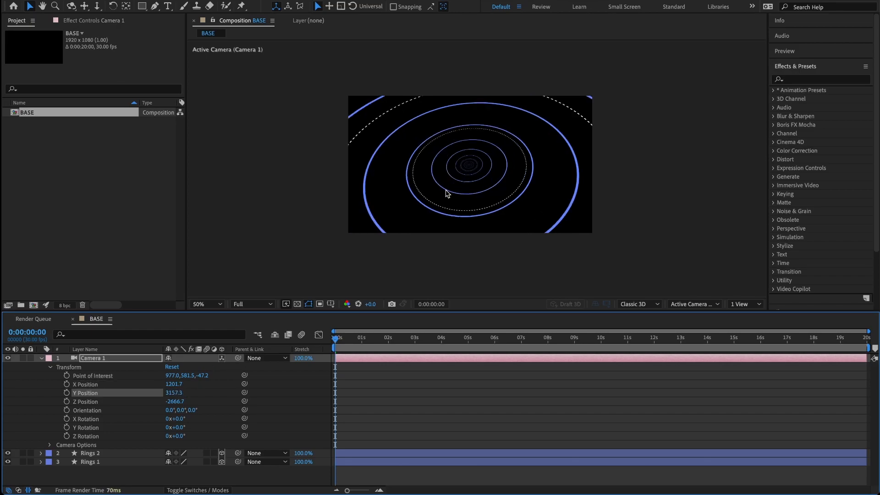
pyautogui.click(178, 402)
pyautogui.write('-699.8')
pyautogui.click(105, 403)
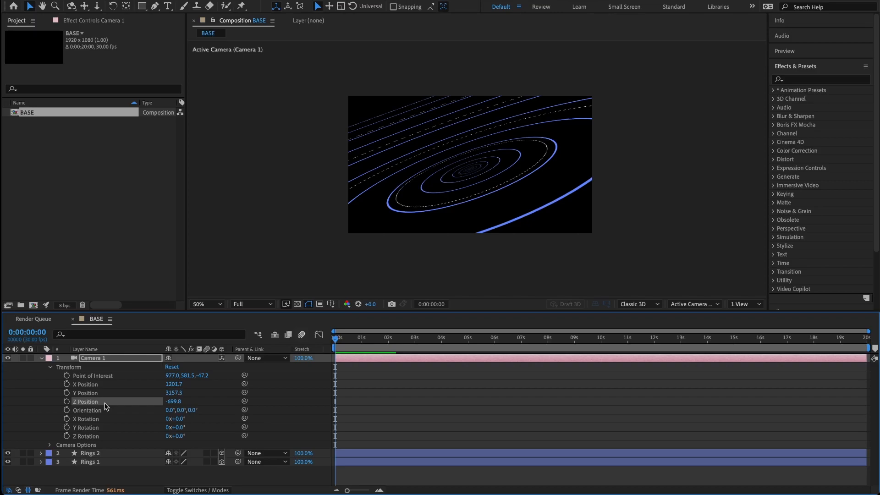
pyautogui.click(50, 368)
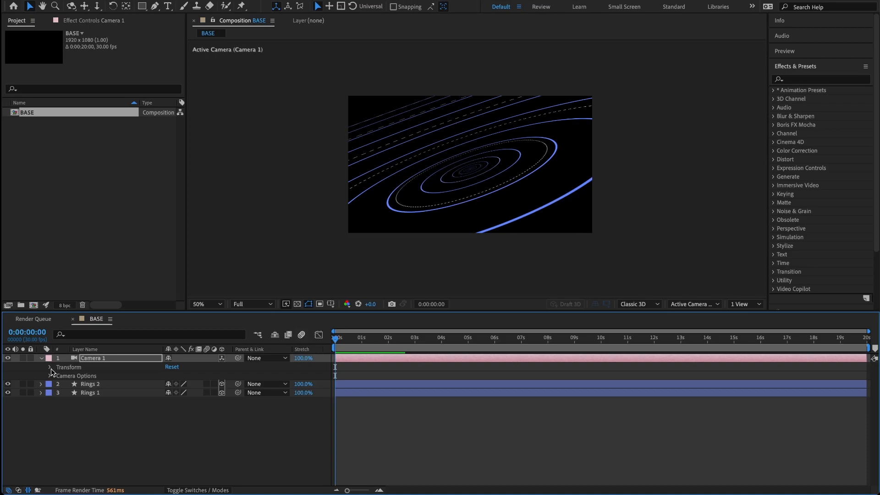
# Step: Turn on depth of field for Camera 1 and set its focus distance to 2800 pixels
pyautogui.click(50, 377)
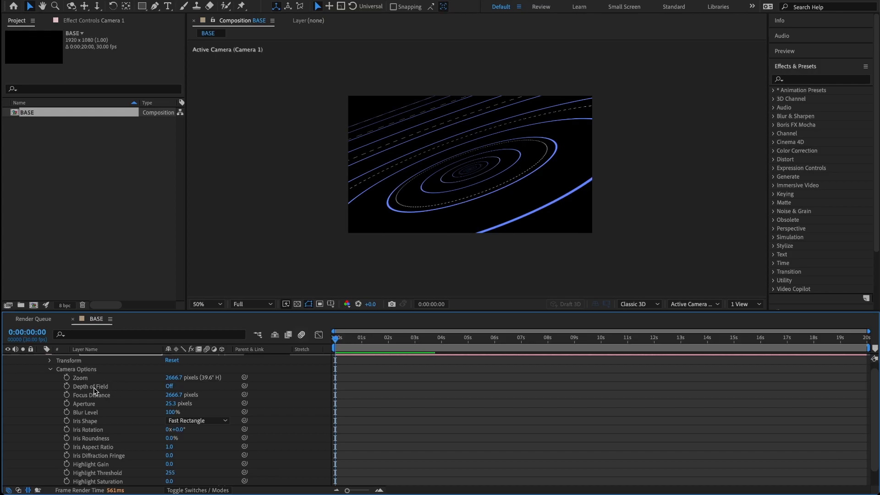
pyautogui.click(169, 386)
pyautogui.click(172, 395)
pyautogui.write('280')
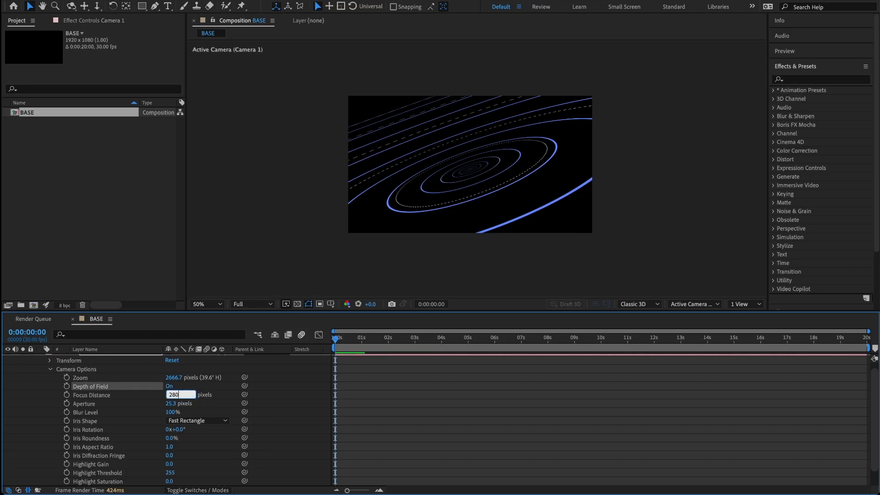
pyautogui.write('0')
pyautogui.press('Return')
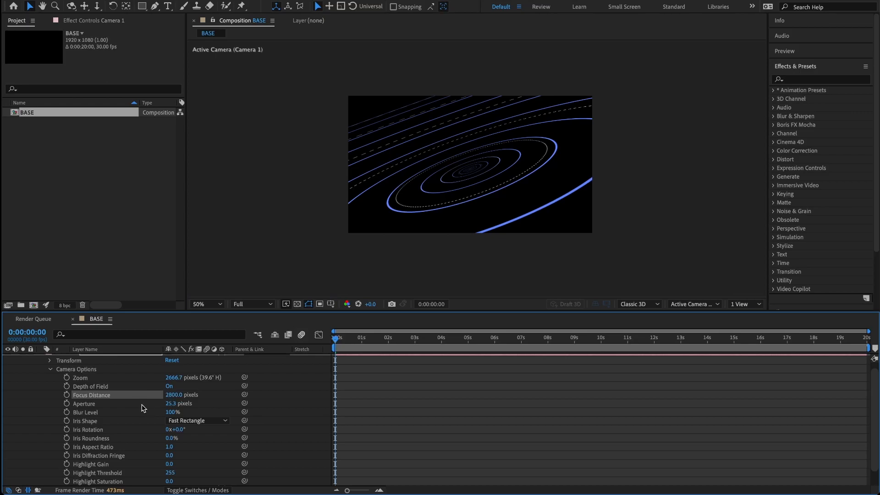
# Step: Set the Camera 1 aperture to 700 pixels and collapse the camera layer's properties
pyautogui.click(170, 405)
pyautogui.write('700')
pyautogui.press('Return')
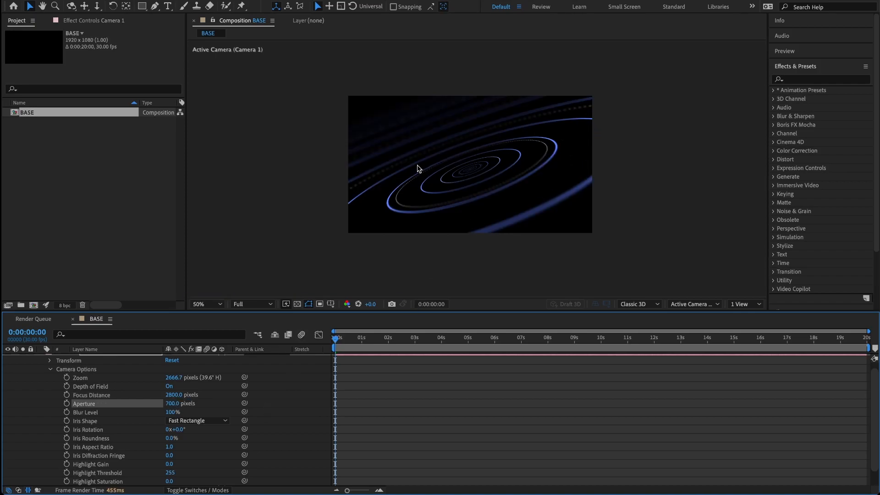
pyautogui.scroll(1, 137, 404)
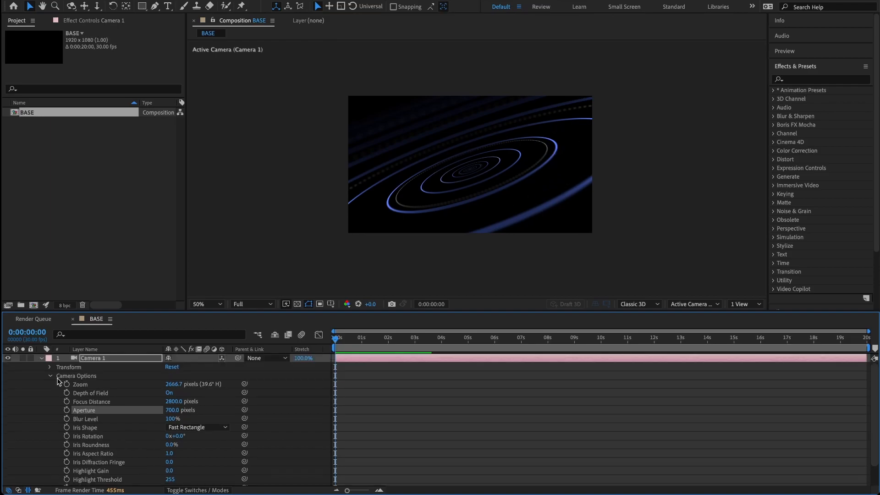
pyautogui.click(50, 377)
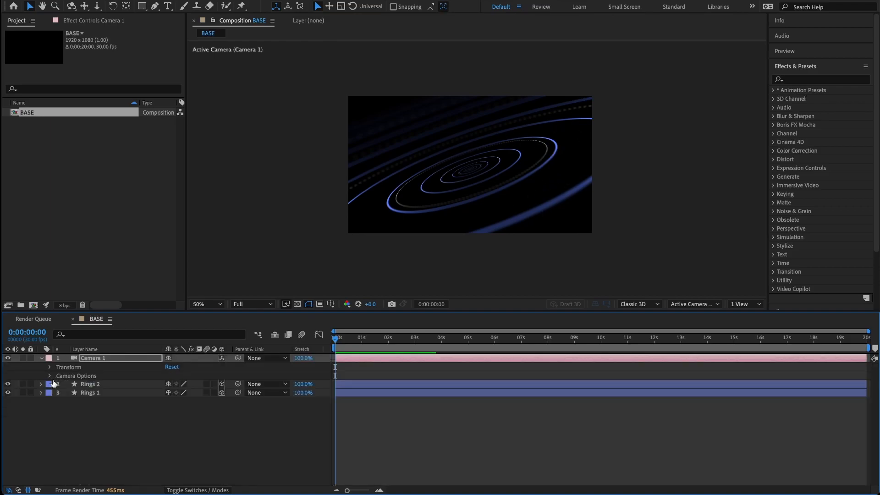
pyautogui.click(41, 358)
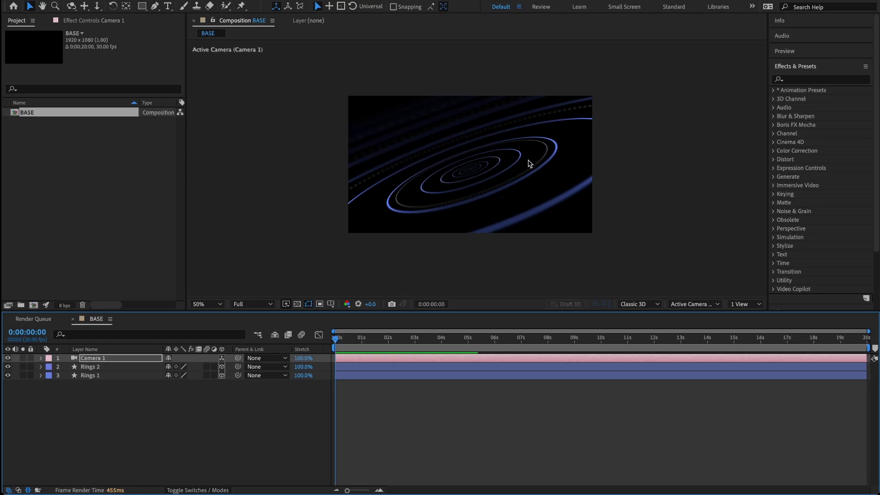
# Step: Set the Z position of the Rings 2 layer to -85
pyautogui.moveTo(342, 350); pyautogui.dragTo(384, 348)
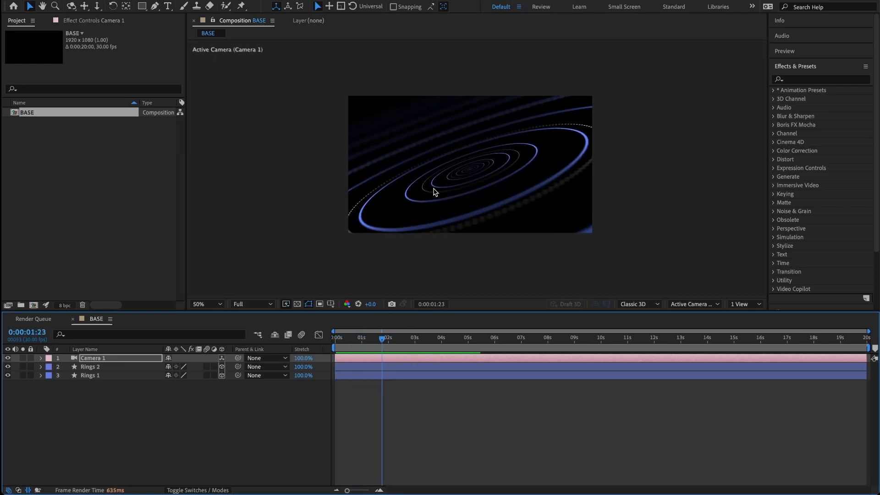
pyautogui.click(41, 366)
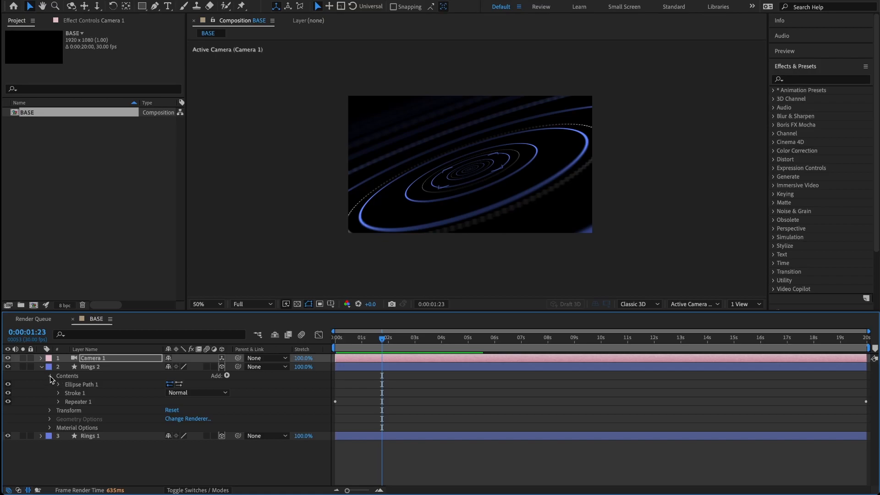
pyautogui.click(50, 377)
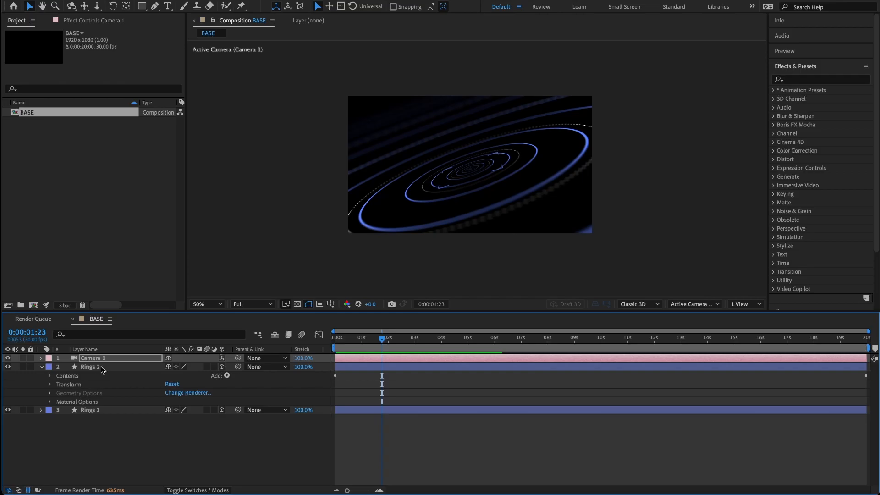
pyautogui.click(50, 385)
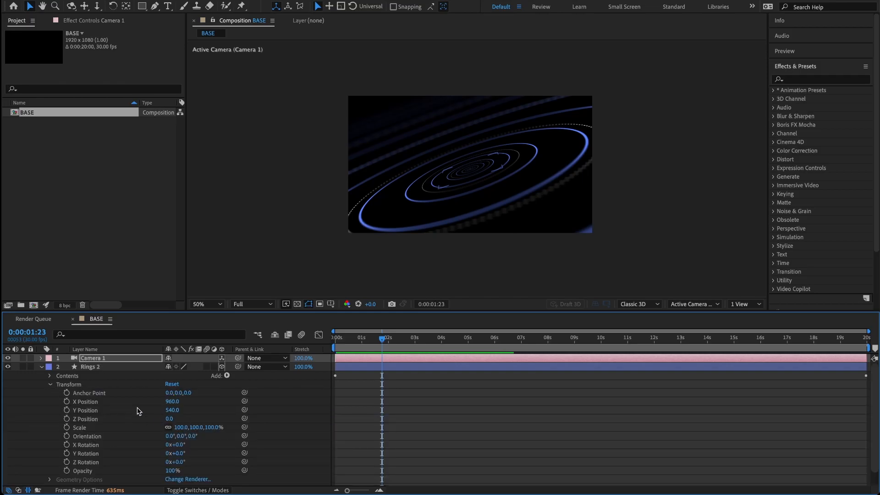
pyautogui.click(167, 420)
pyautogui.write('-')
pyautogui.press('Return')
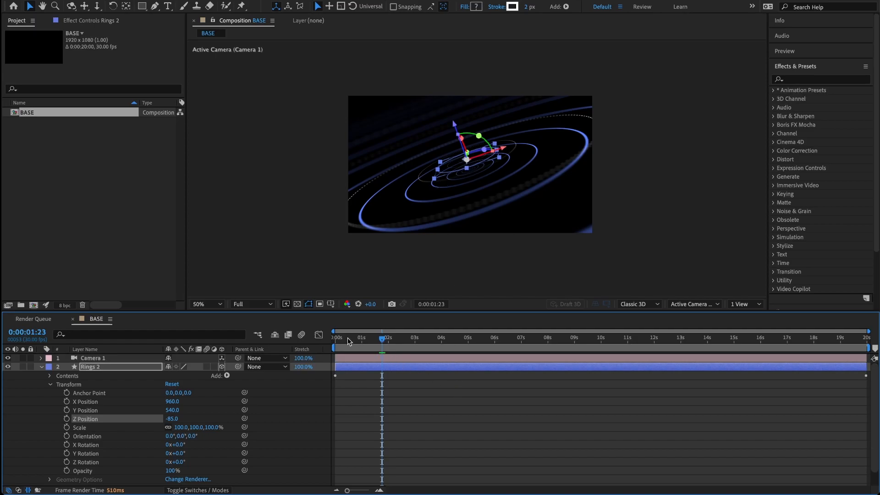
# Step: Keyframe the Z Rotation of Rings 2 from 0° at the first frame to 89° at the last frame, 0:00:19:29
pyautogui.click(336, 341)
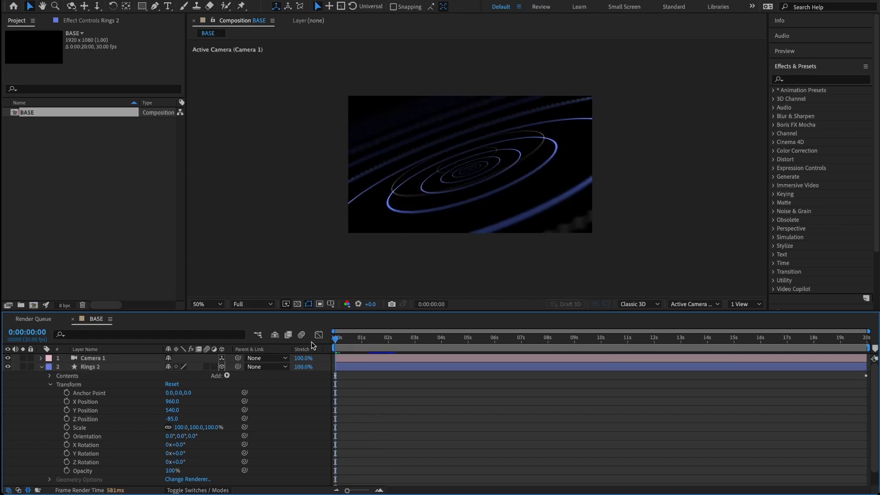
pyautogui.click(66, 463)
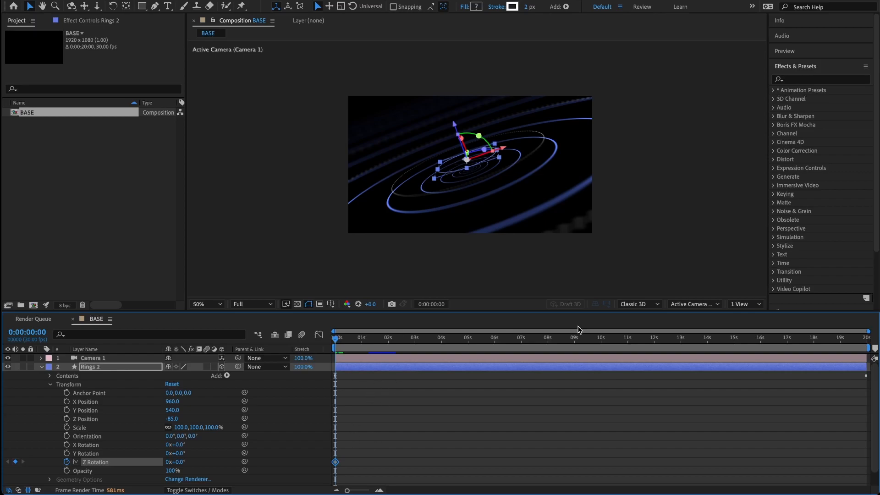
pyautogui.click(872, 343)
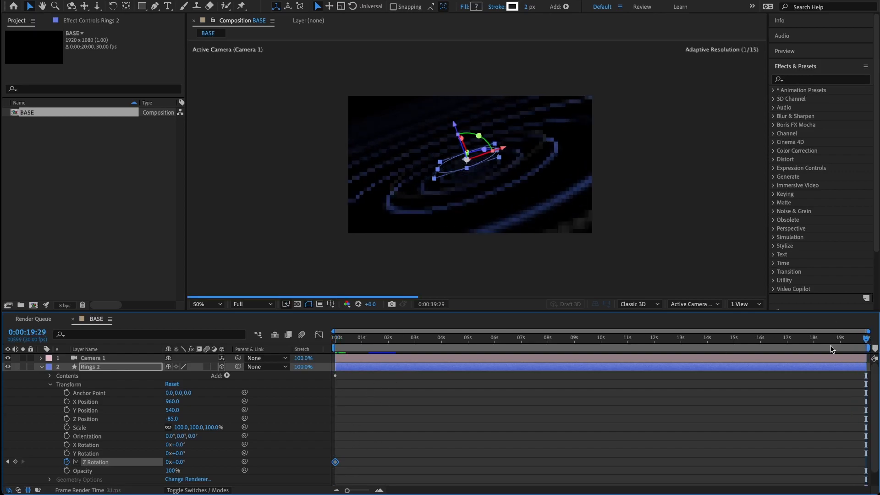
pyautogui.click(451, 392)
pyautogui.click(178, 462)
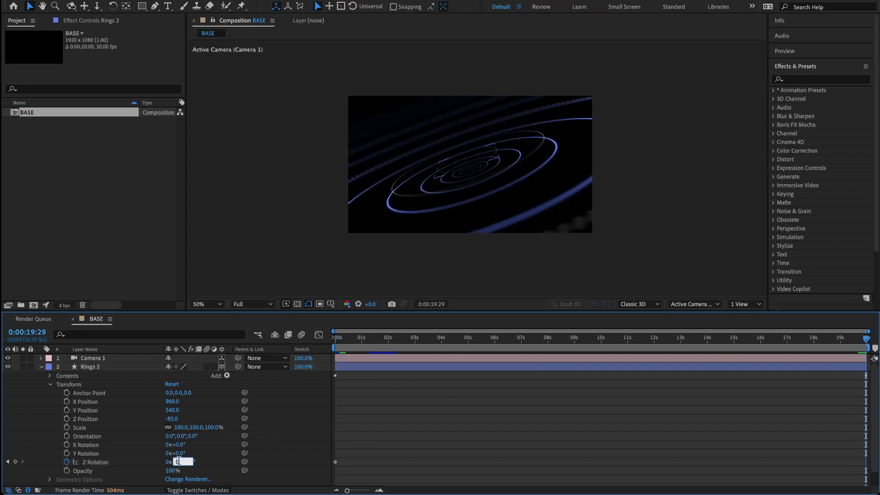
pyautogui.press('Return')
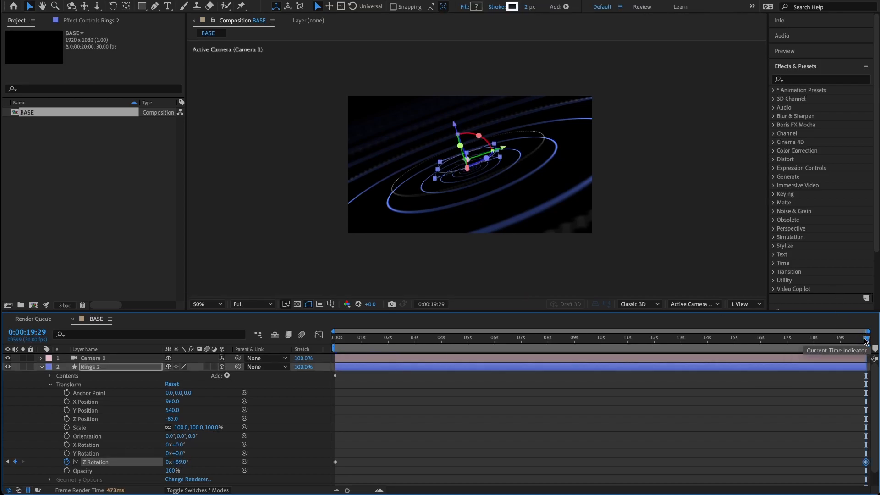
# Step: Preview the Rings 2 rotation at the start and end of the timeline, and collapse the layer's properties
pyautogui.click(335, 339)
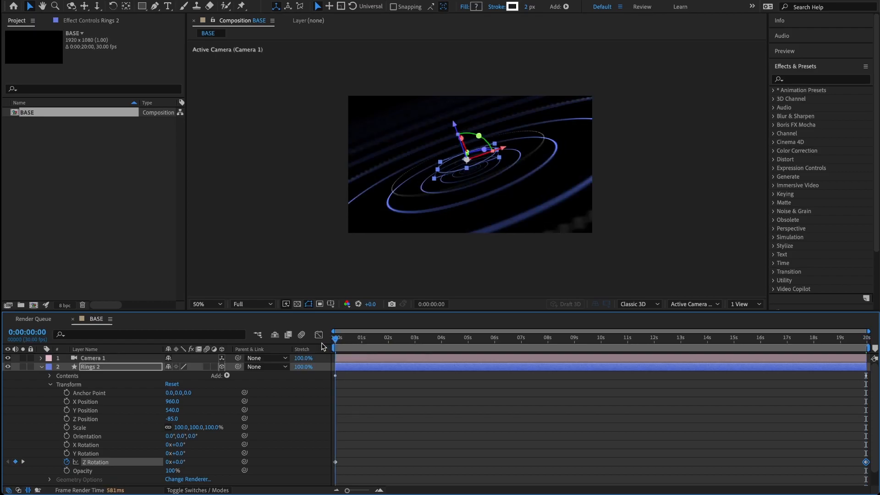
pyautogui.moveTo(335, 339); pyautogui.dragTo(817, 345)
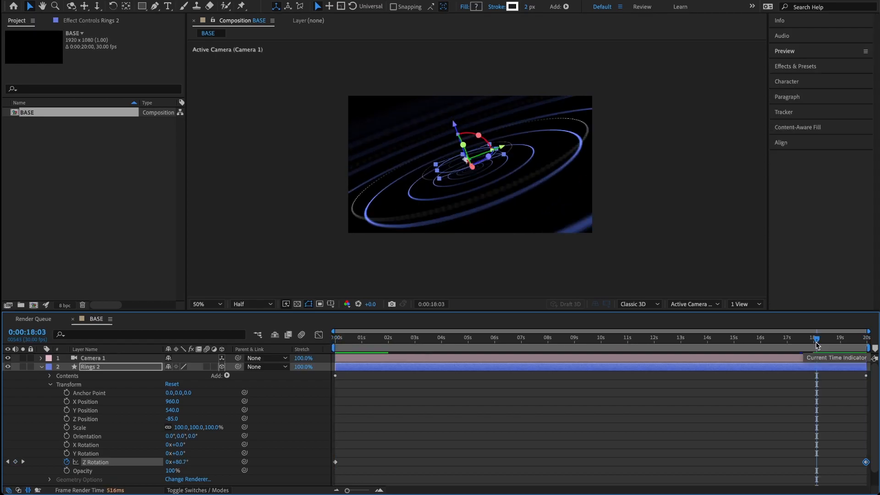
pyautogui.press('space')
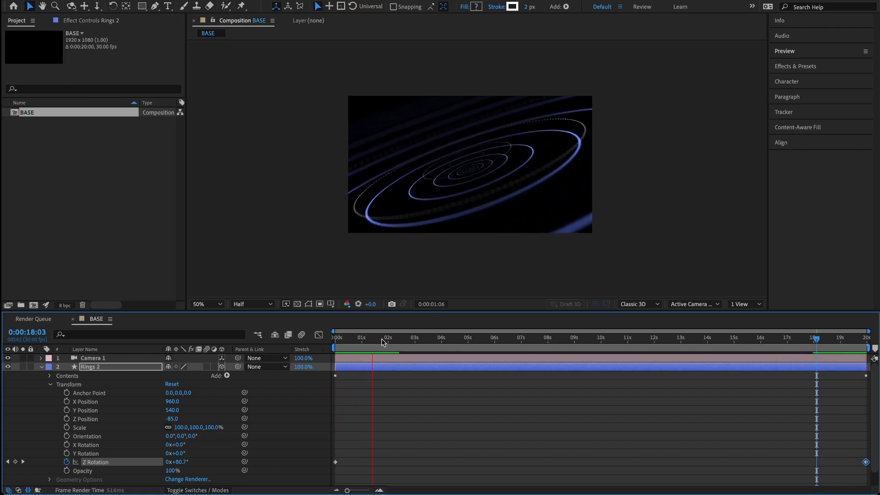
pyautogui.press('space')
pyautogui.click(833, 340)
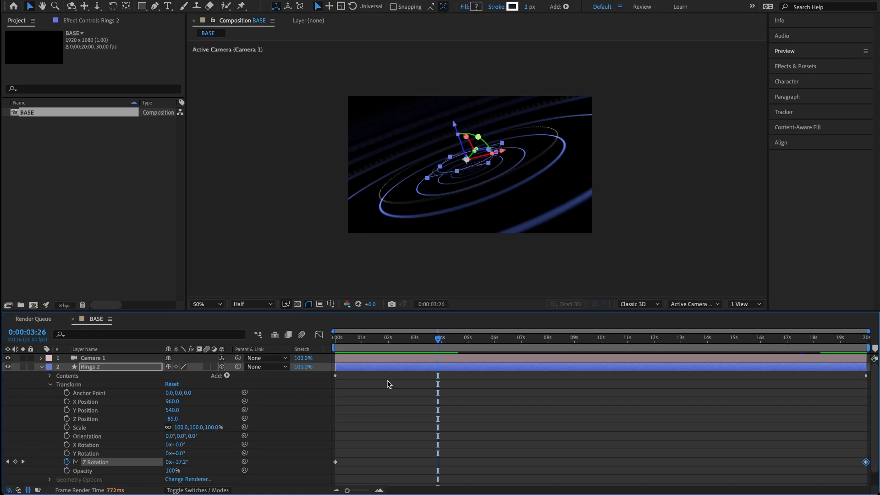
pyautogui.click(42, 368)
pyautogui.click(99, 396)
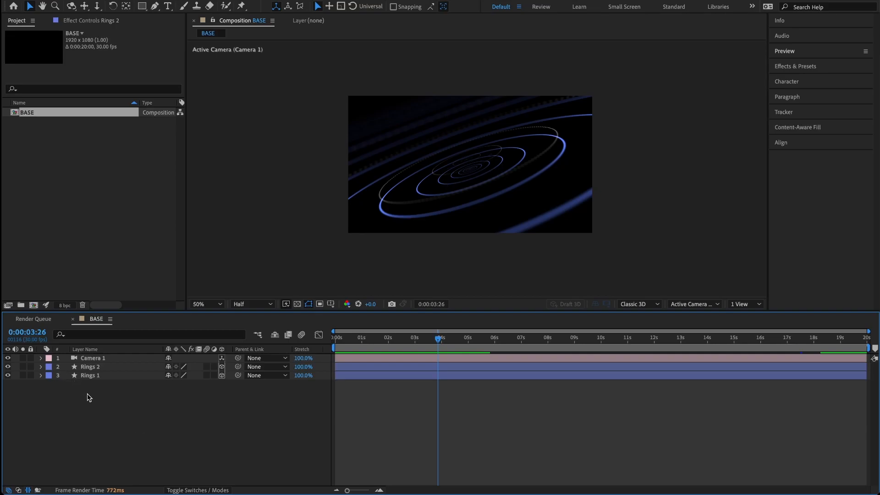
# Step: Create a 1920x1080, 30 fps, 20-second composition named RENDER and add the BASE composition to it as a layer
pyautogui.click(34, 306)
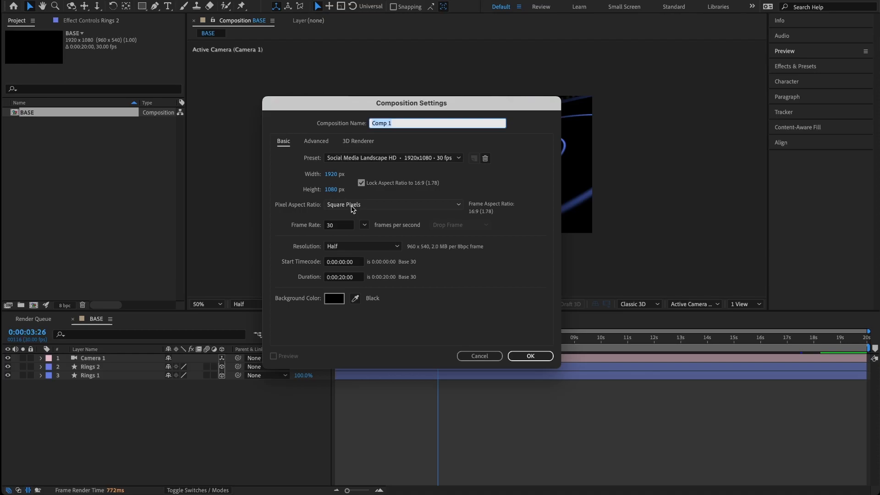
pyautogui.write('RENDER')
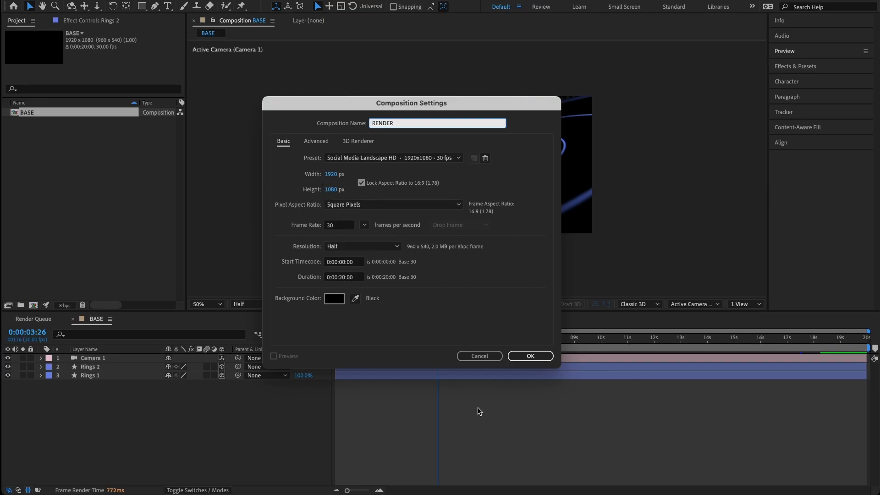
pyautogui.click(527, 356)
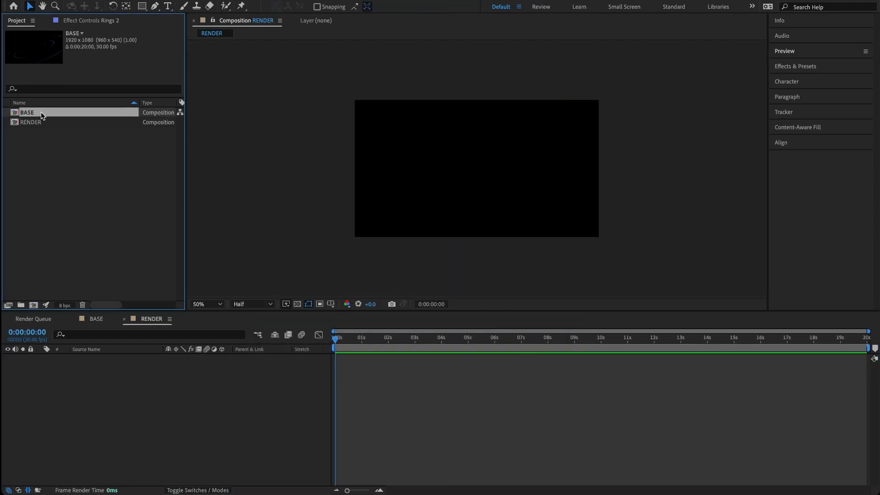
pyautogui.moveTo(40, 112); pyautogui.dragTo(102, 373)
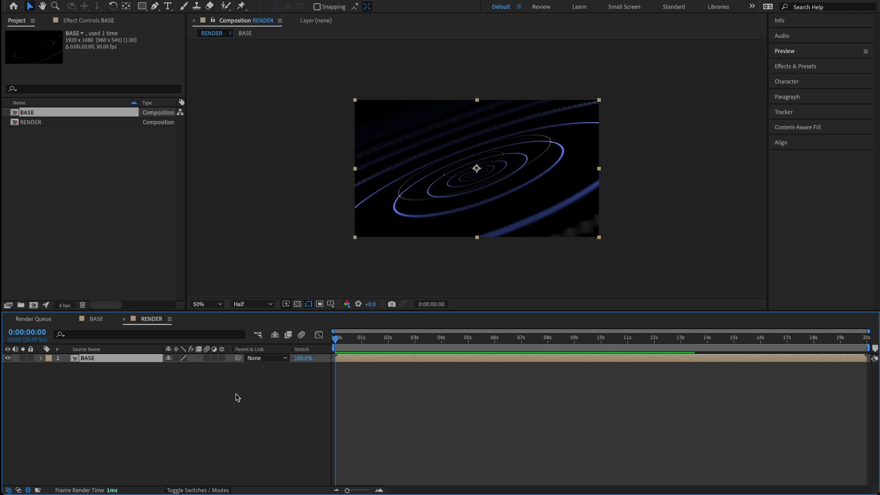
# Step: Add six adjustment layers above the BASE layer in the RENDER composition
pyautogui.rightClick(142, 389)
pyautogui.moveTo(204, 366)
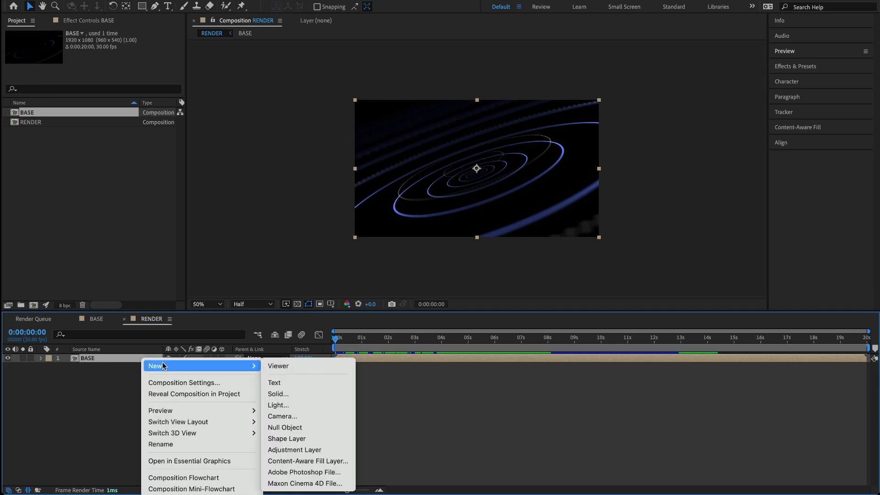
pyautogui.click(295, 450)
pyautogui.rightClick(117, 405)
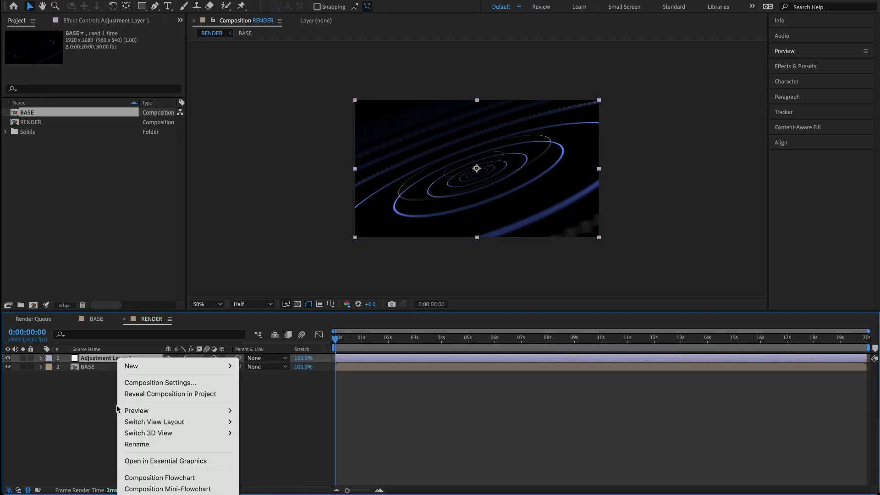
pyautogui.click(277, 450)
pyautogui.rightClick(105, 408)
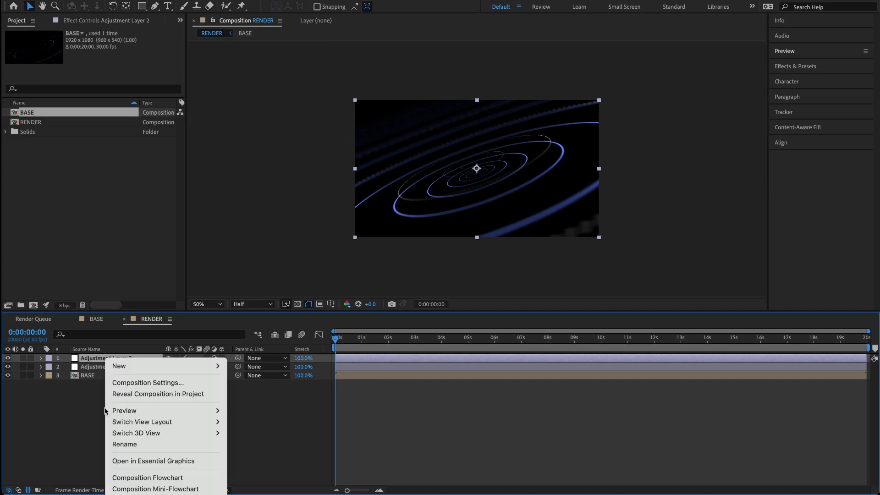
pyautogui.moveTo(135, 369)
pyautogui.click(260, 451)
pyautogui.rightClick(115, 402)
pyautogui.click(273, 449)
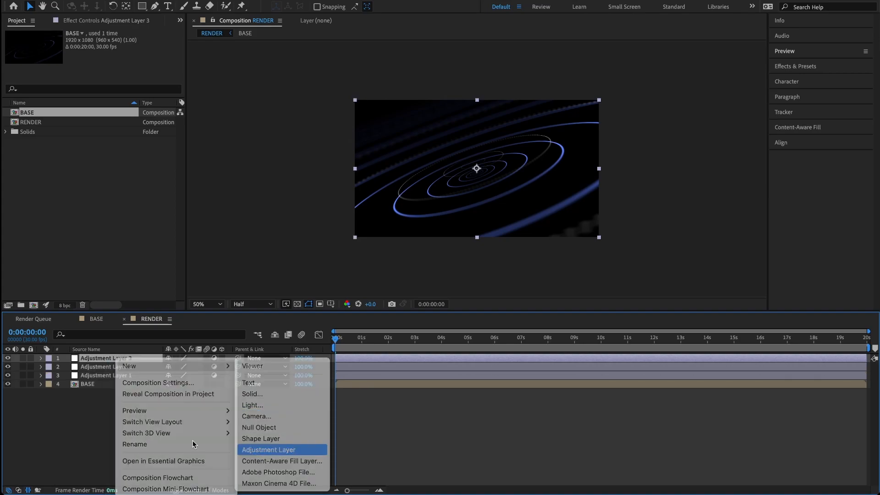
pyautogui.rightClick(105, 439)
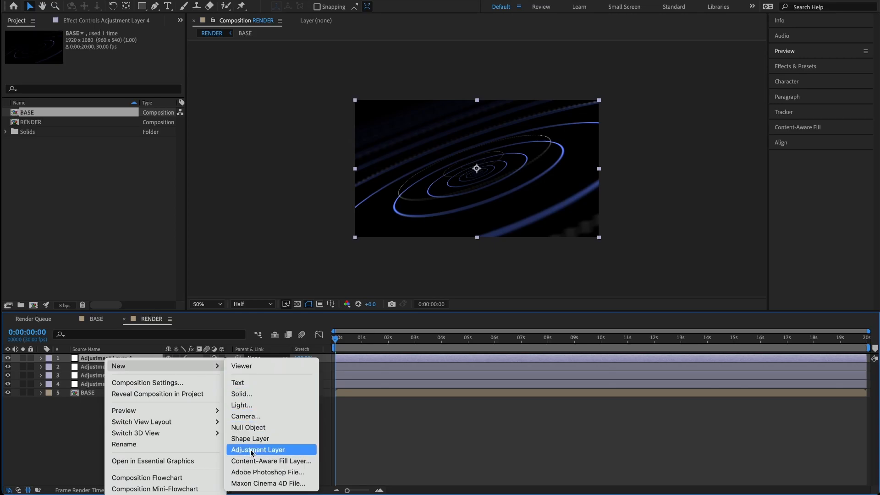
pyautogui.click(264, 449)
pyautogui.rightClick(100, 430)
pyautogui.moveTo(197, 366)
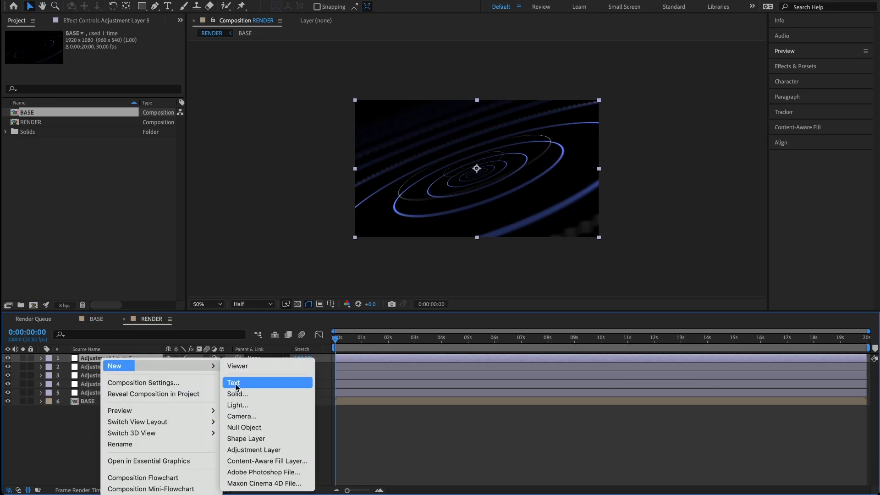
pyautogui.click(250, 451)
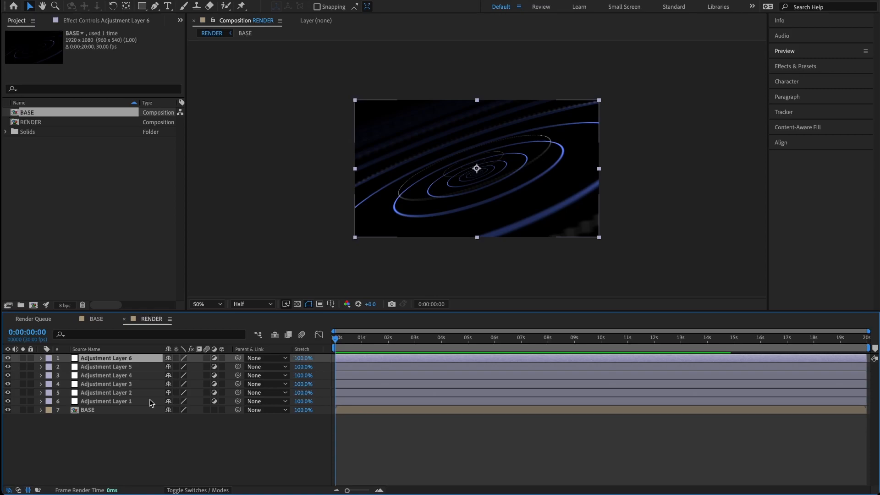
# Step: Rename Adjustment Layer 1 as Soft Clone and Adjustment Layer 2 as Middle Light
pyautogui.click(121, 402)
pyautogui.press('Return')
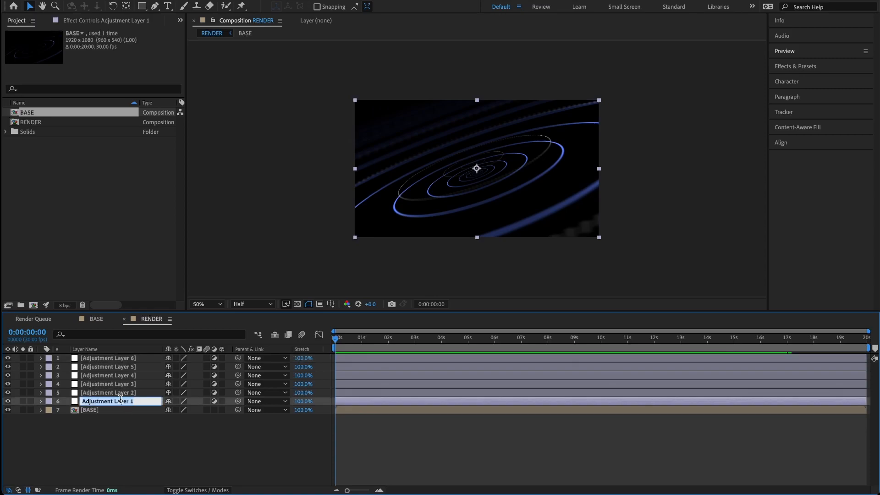
pyautogui.write('Soft Clone')
pyautogui.press('Return')
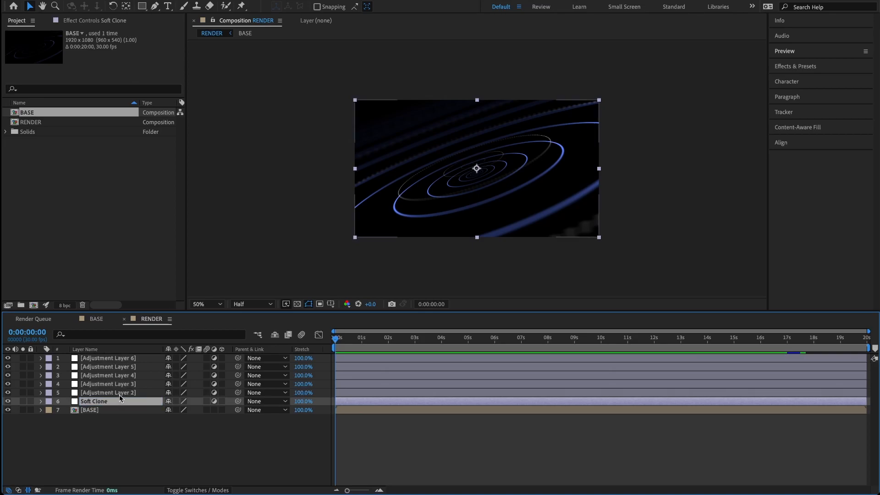
pyautogui.click(111, 393)
pyautogui.press('Return')
pyautogui.write('Middle Light')
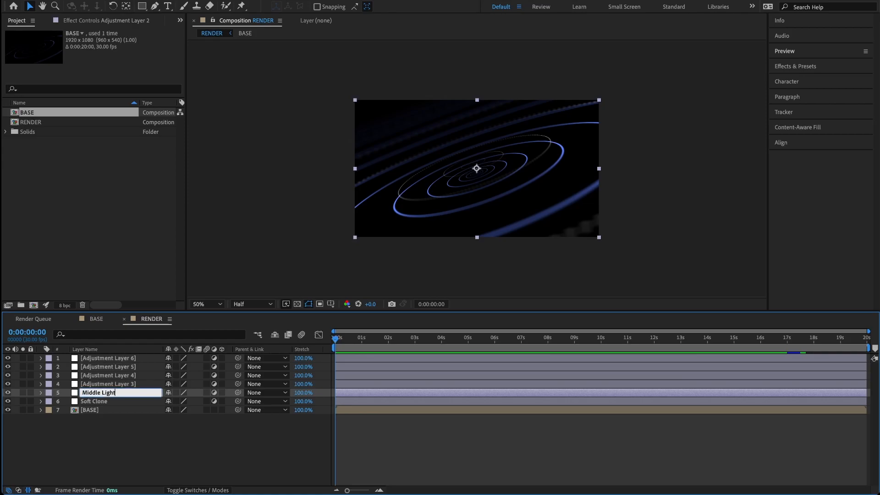
pyautogui.press('Return')
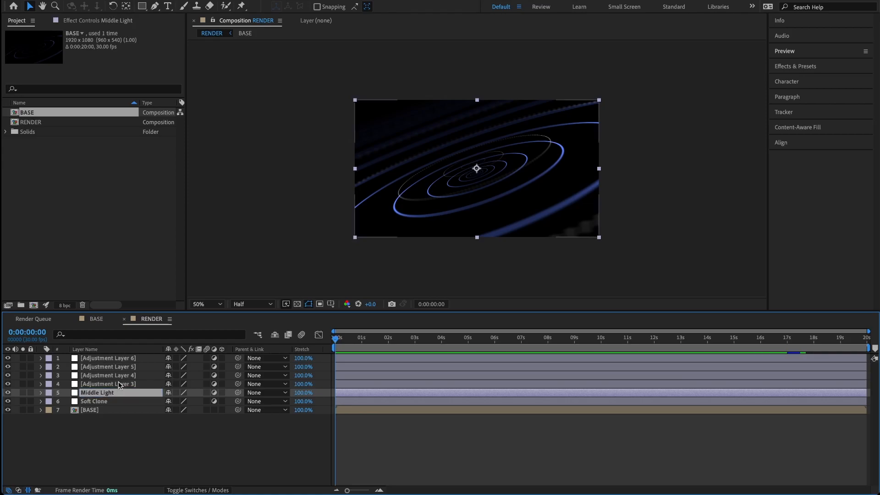
# Step: Rename Adjustment Layer 3 as Glow and Adjustment Layer 4 as Distortion
pyautogui.click(120, 385)
pyautogui.press('Return')
pyautogui.write('Glow')
pyautogui.press('Return')
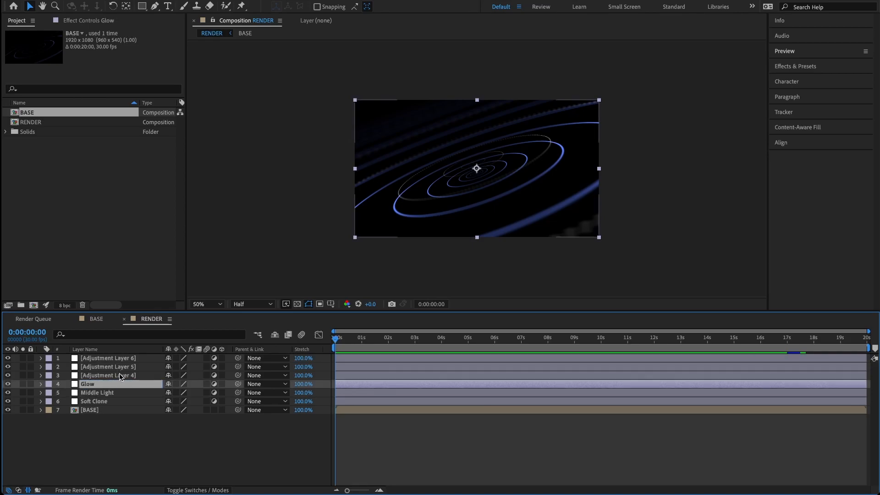
pyautogui.click(119, 376)
pyautogui.press('Return')
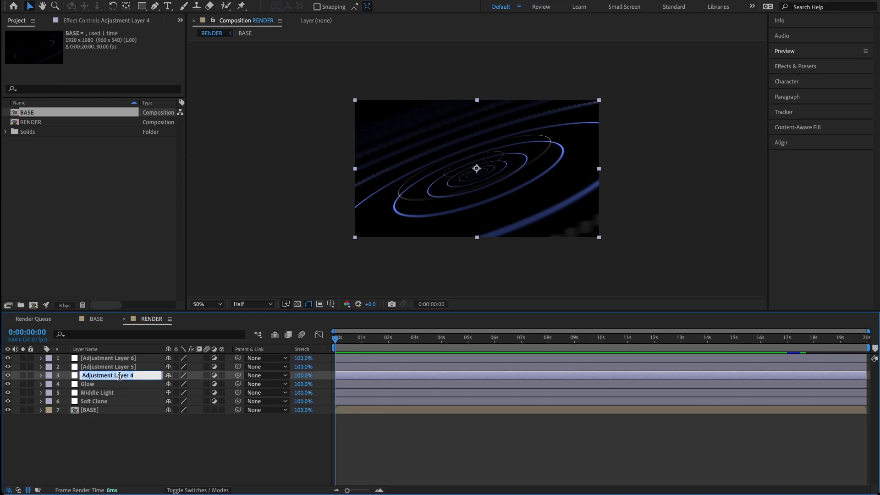
pyautogui.write('Distortion')
pyautogui.press('Return')
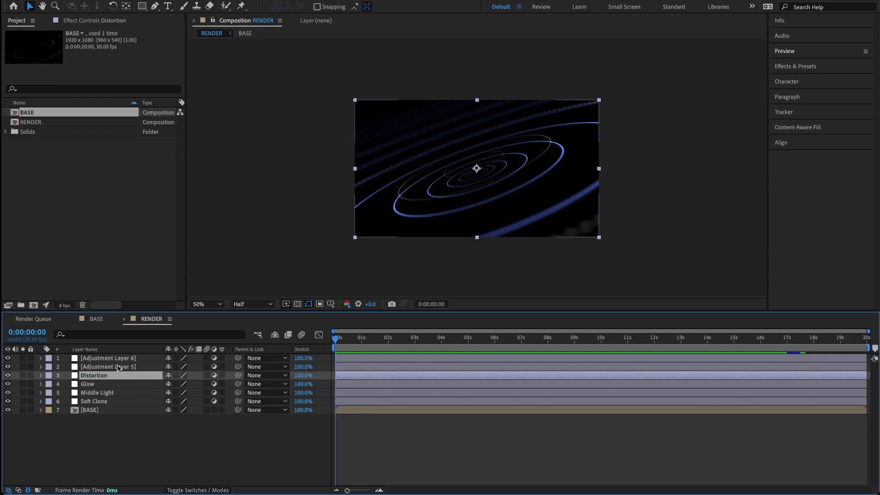
# Step: Rename Adjustment Layer 5 as CC
pyautogui.click(119, 367)
pyautogui.press('Return')
pyautogui.write('CC')
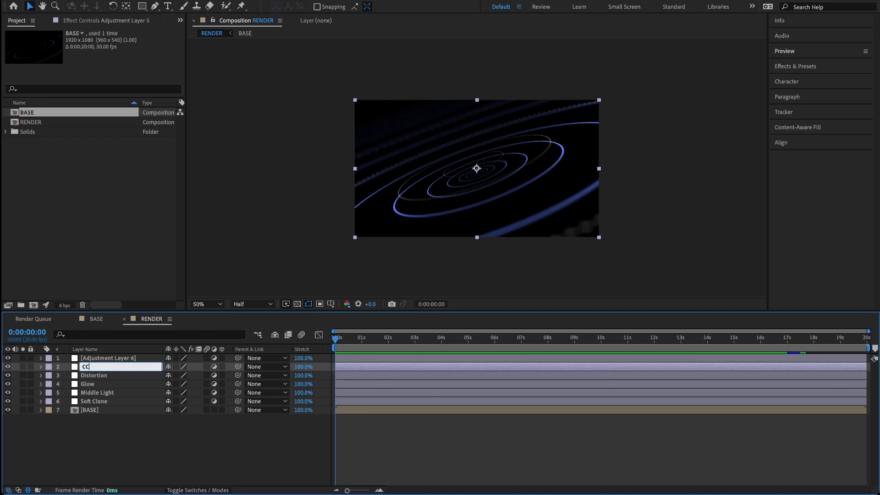
pyautogui.press('Return')
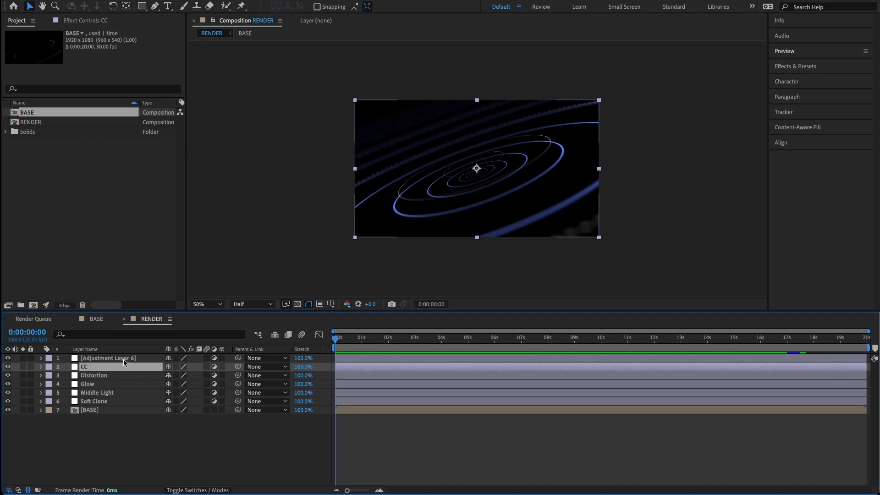
# Step: Rename Adjustment Layer 6 as Vignette
pyautogui.click(123, 360)
pyautogui.press('Return')
pyautogui.write('Vignette')
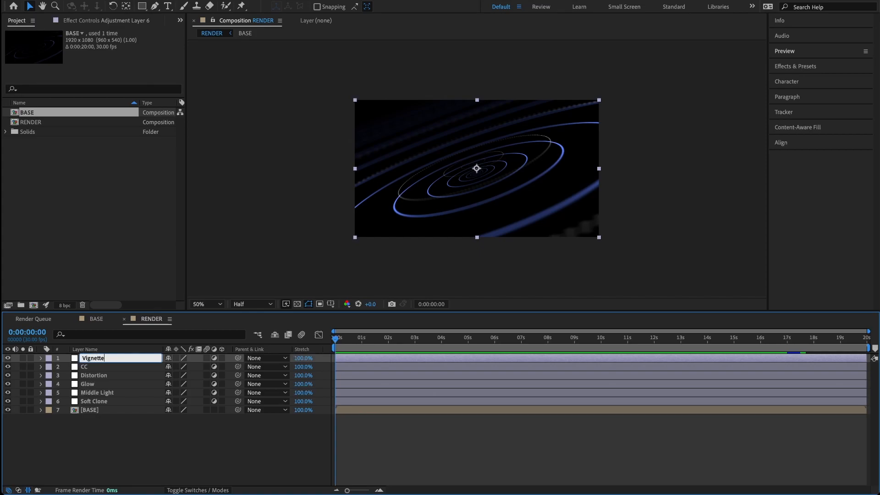
pyautogui.press('Return')
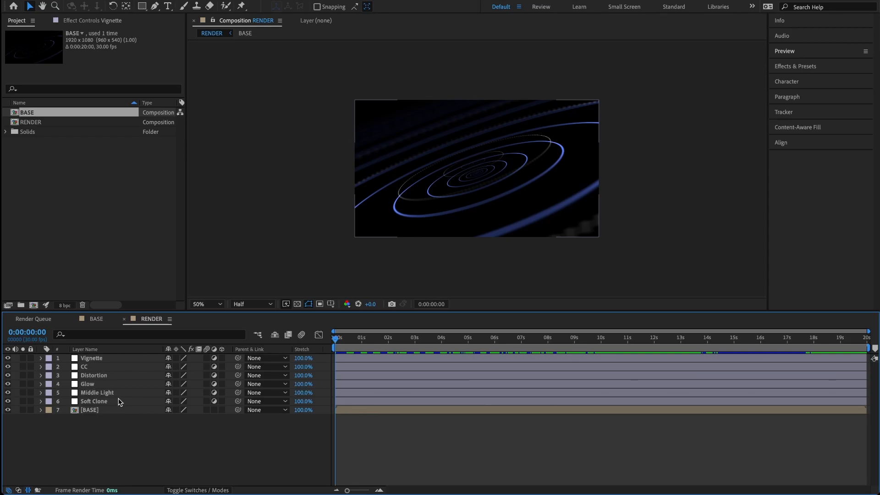
# Step: Apply the CC Light Rays effect to the Soft Clone layer
pyautogui.click(111, 401)
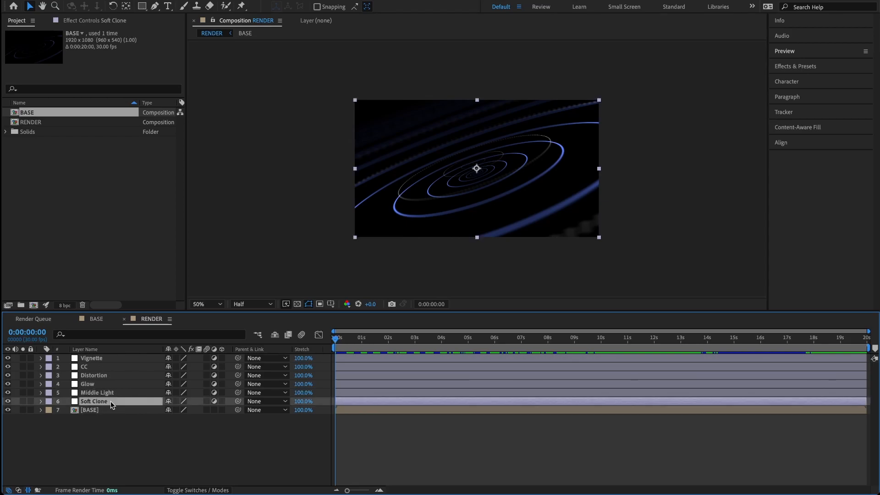
pyautogui.click(803, 67)
pyautogui.click(794, 79)
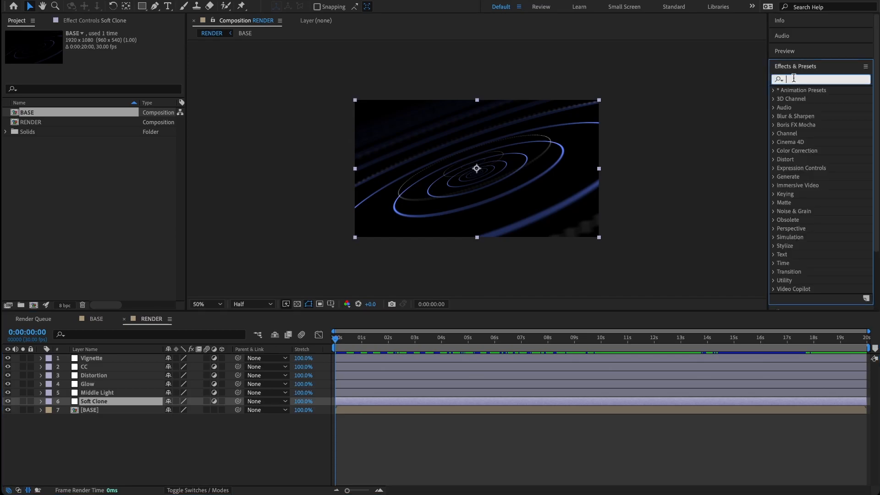
pyautogui.write('cc Li')
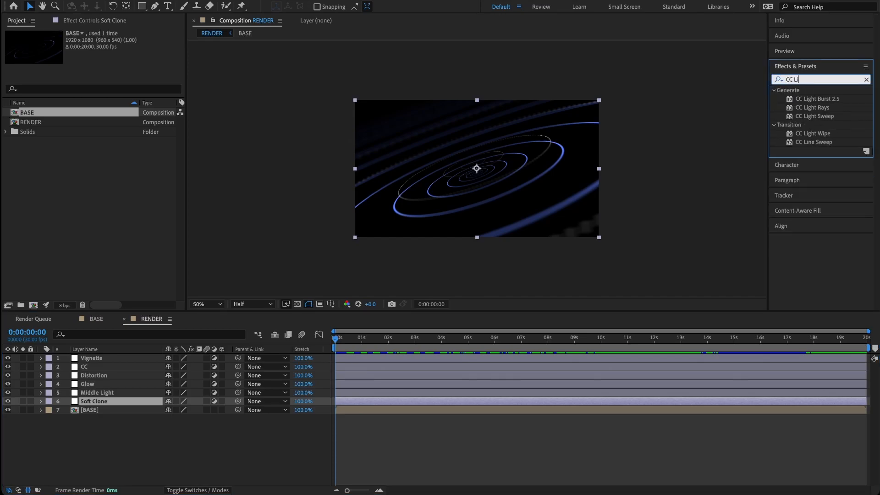
pyautogui.write('ght Rays')
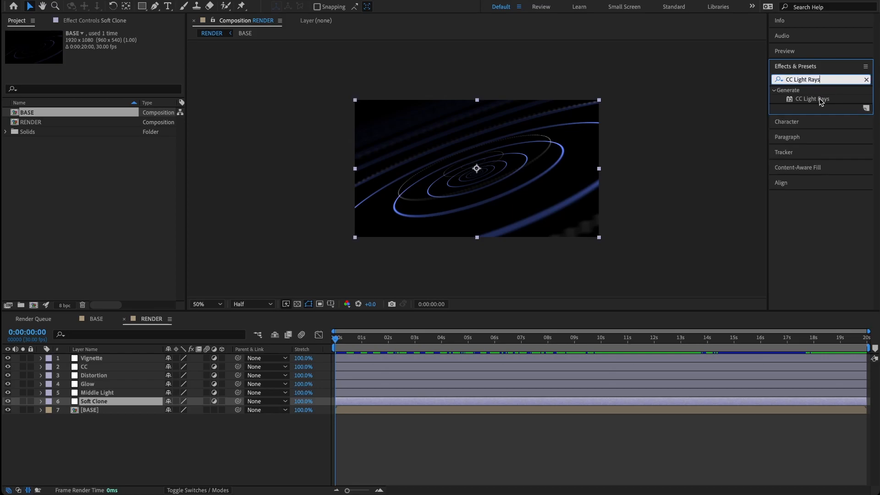
pyautogui.click(820, 99)
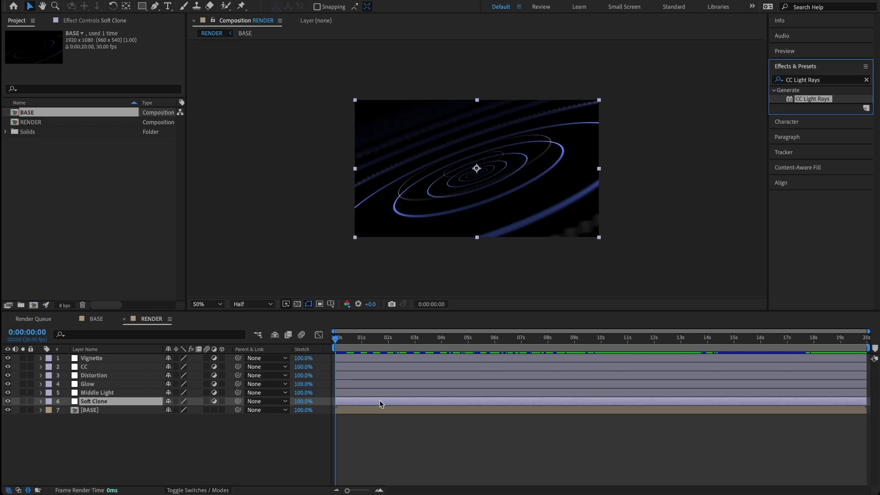
pyautogui.doubleClick(815, 99)
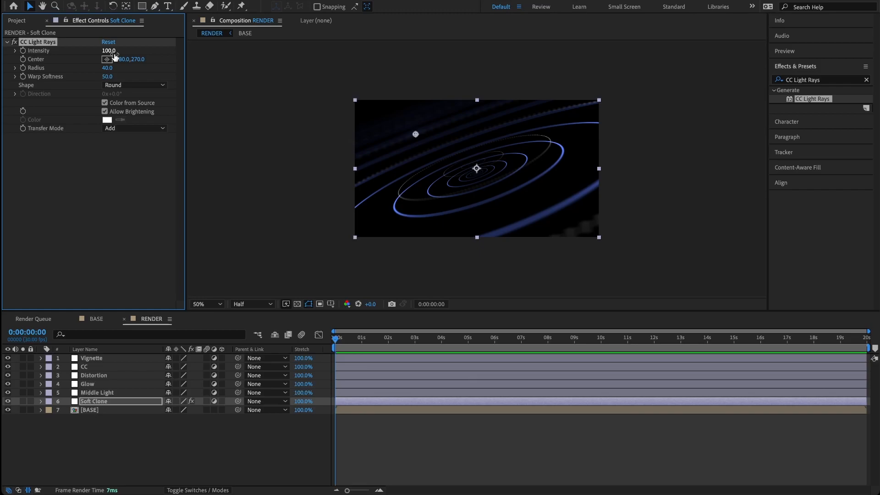
# Step: Set the CC Light Rays intensity to 75 and its center to 968, 530 on the Soft Clone layer
pyautogui.click(114, 54)
pyautogui.write('75')
pyautogui.press('Return')
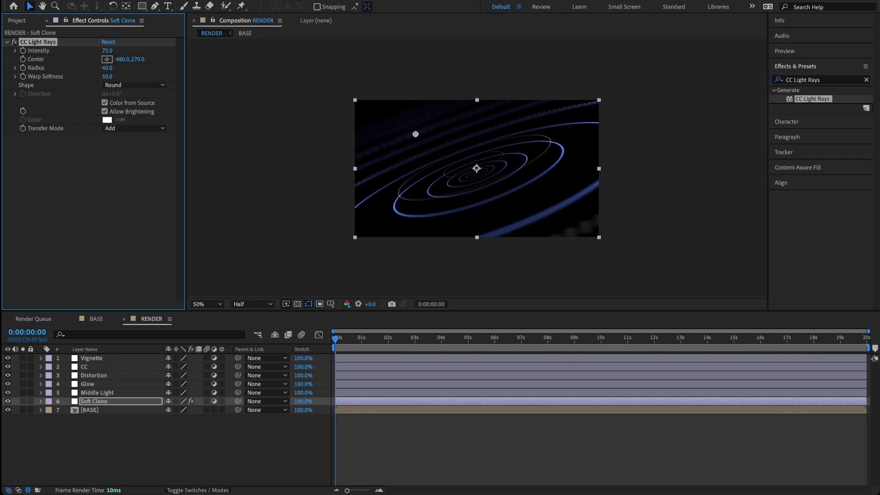
pyautogui.click(122, 59)
pyautogui.write('9')
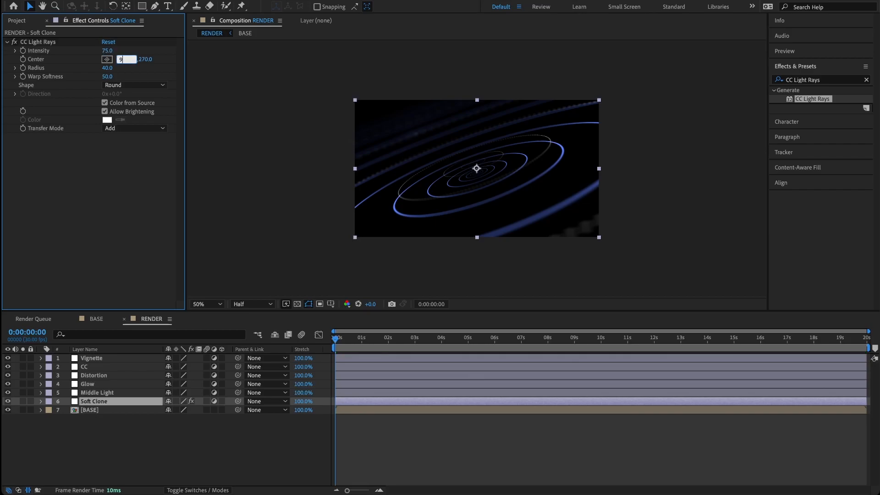
pyautogui.write('68')
pyautogui.press('Tab')
pyautogui.write('5')
pyautogui.press('Return')
# Step: Set the light rays' radius to 2500, warp softness to 100 and transfer mode to Lighten
pyautogui.click(108, 68)
pyautogui.write('2500')
pyautogui.press('Return')
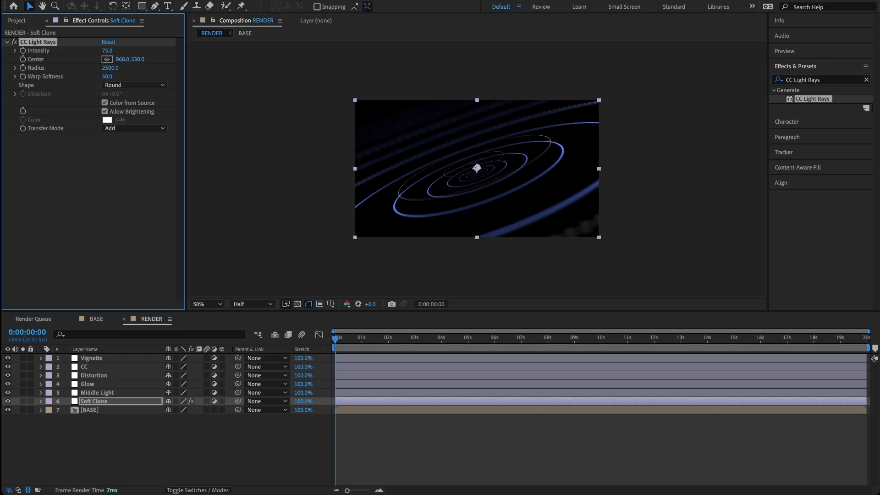
pyautogui.click(108, 77)
pyautogui.write('100')
pyautogui.press('Return')
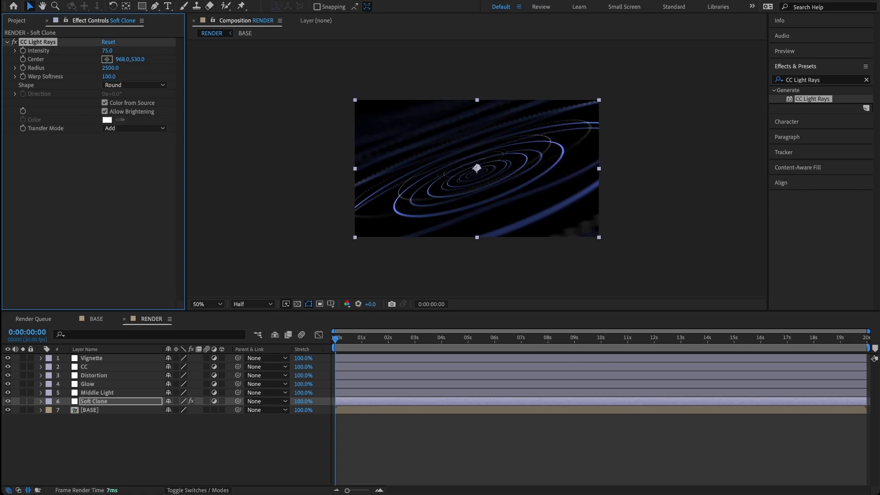
pyautogui.click(134, 129)
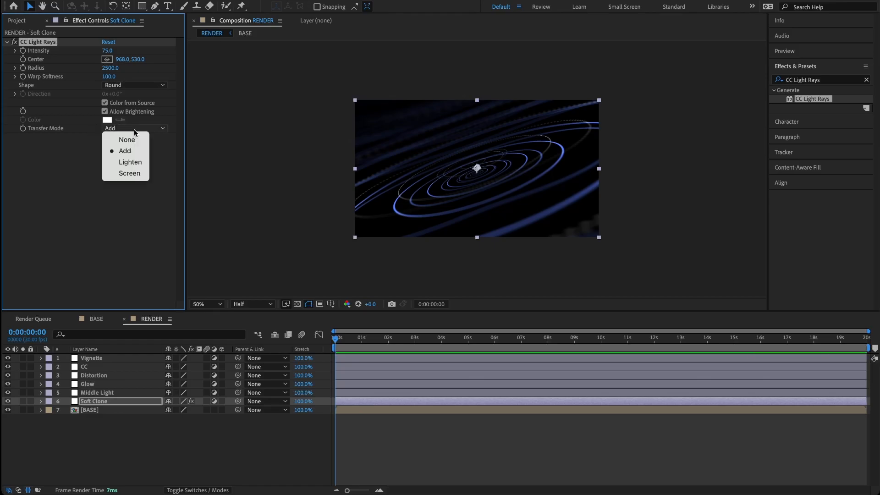
pyautogui.click(131, 162)
# Step: Preview the RENDER animation at normal and enlarged view to check the cloned rings, finishing at the first frame
pyautogui.press('space')
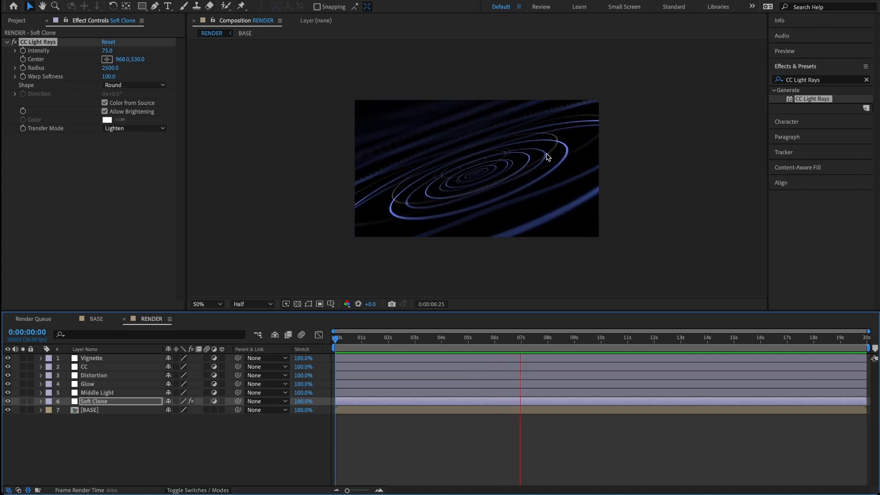
pyautogui.press('/')
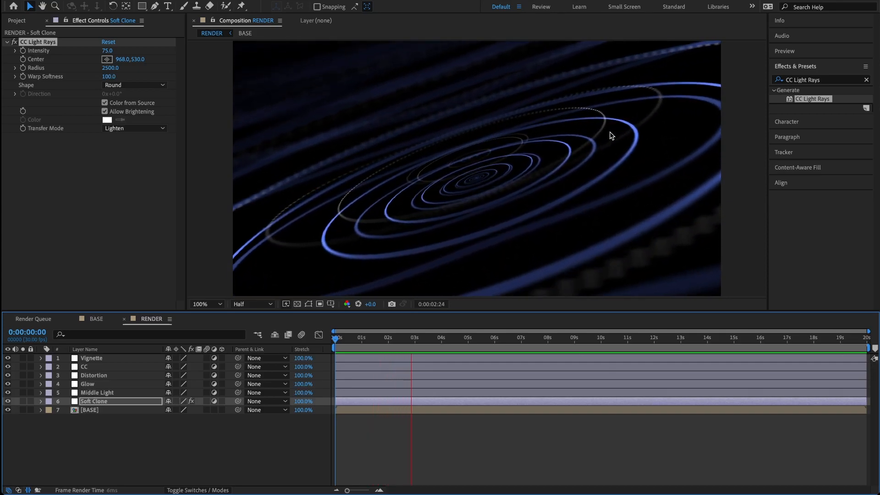
pyautogui.press(',')
pyautogui.press('space')
pyautogui.click(354, 339)
pyautogui.moveTo(354, 341); pyautogui.dragTo(222, 342)
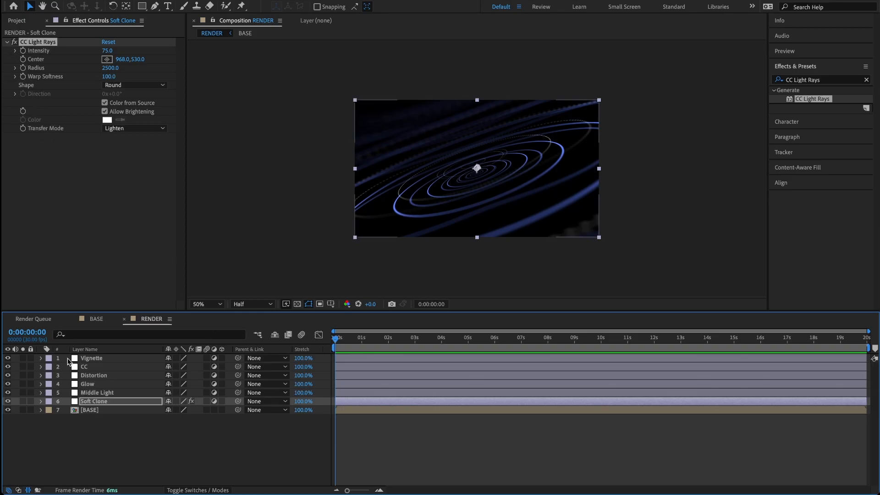
# Step: Apply the CC Light Sweep effect to the Middle Light layer
pyautogui.click(97, 393)
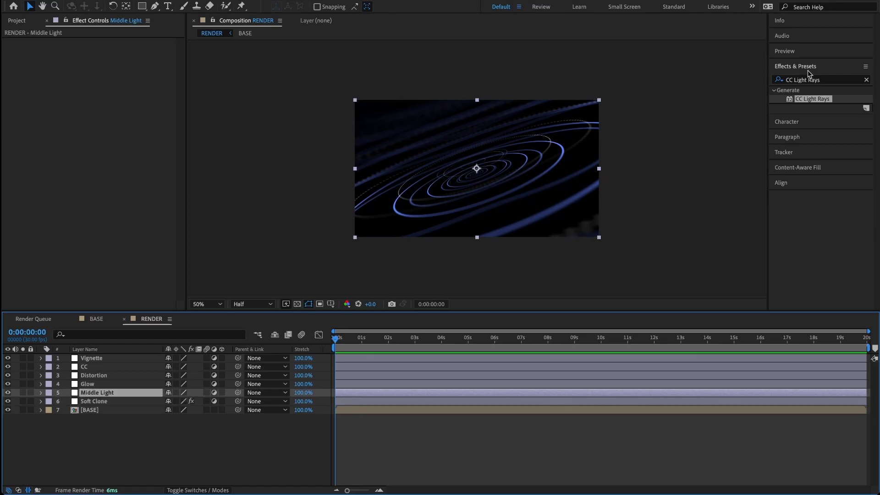
pyautogui.click(826, 81)
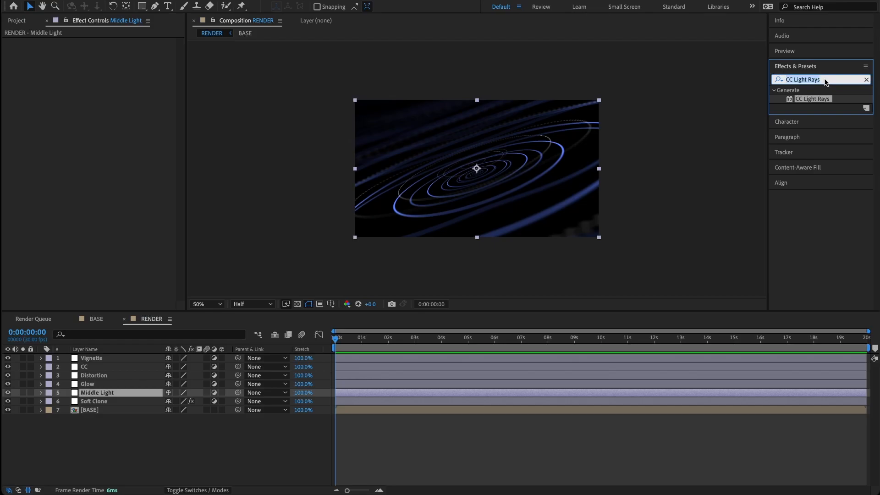
pyautogui.write('CC L')
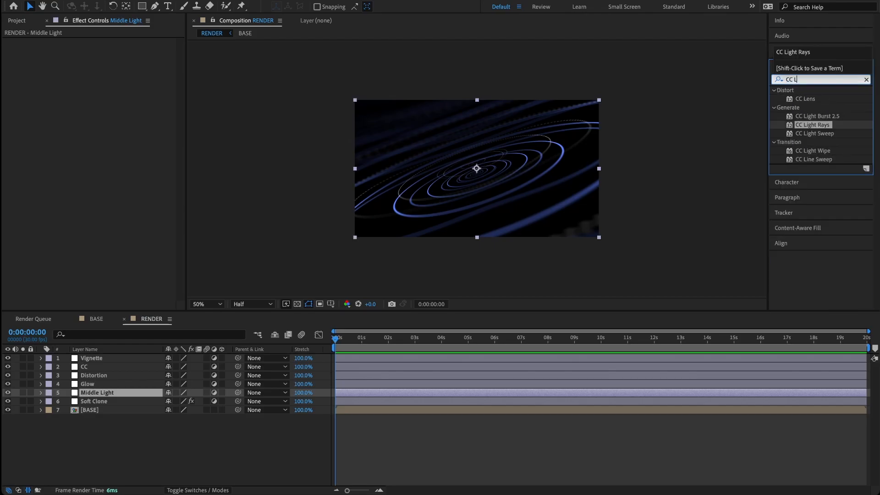
pyautogui.write('ight Sweep')
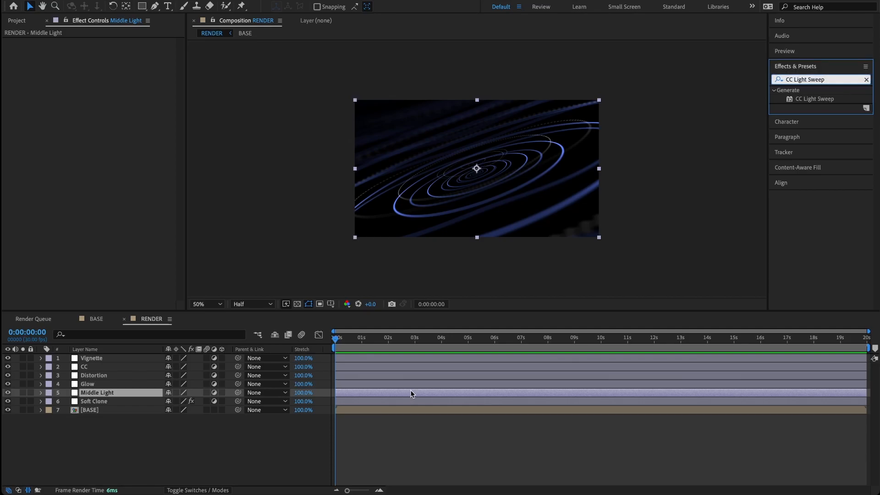
pyautogui.doubleClick(819, 99)
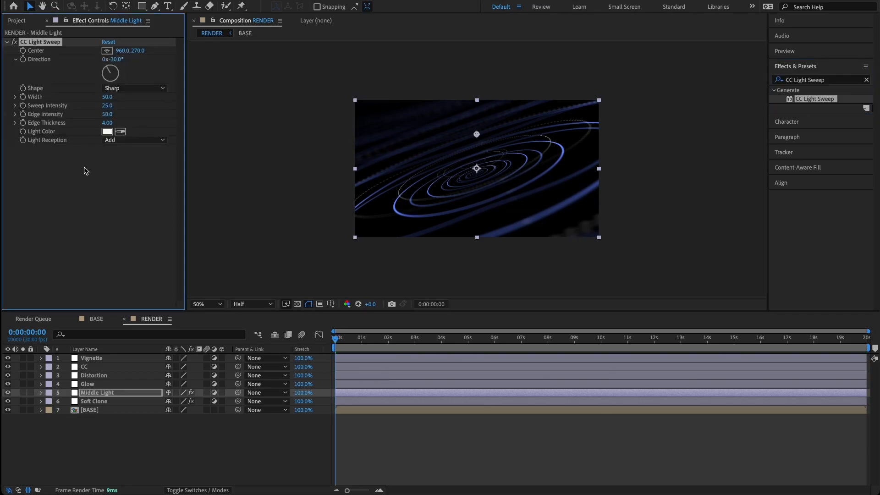
# Step: Set the CC Light Sweep center to 664, 210 on the Middle Light layer
pyautogui.click(123, 51)
pyautogui.write('664')
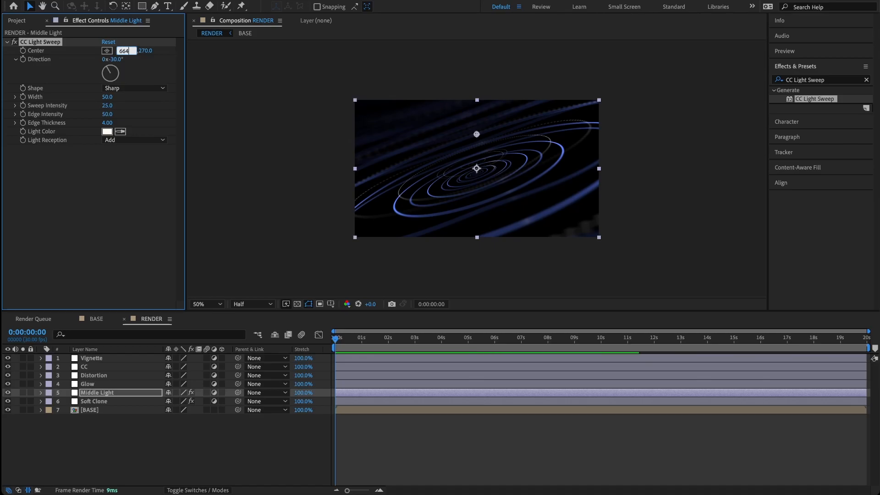
pyautogui.press('Tab')
pyautogui.write('2')
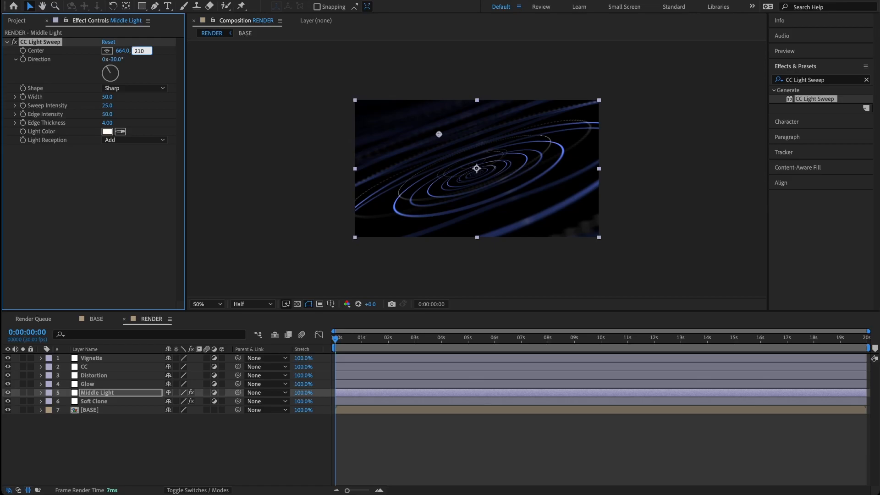
pyautogui.write('10')
pyautogui.press('Return')
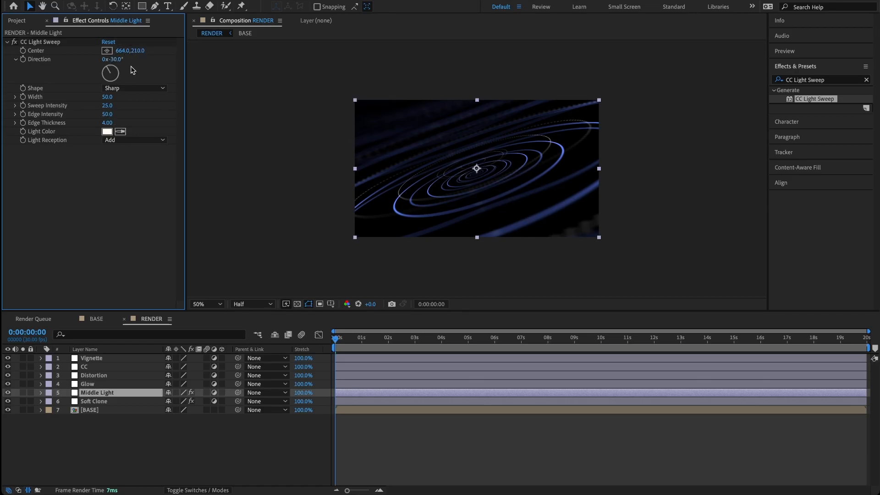
# Step: Change the light sweep's shape to Smooth and set its width to 384
pyautogui.click(128, 90)
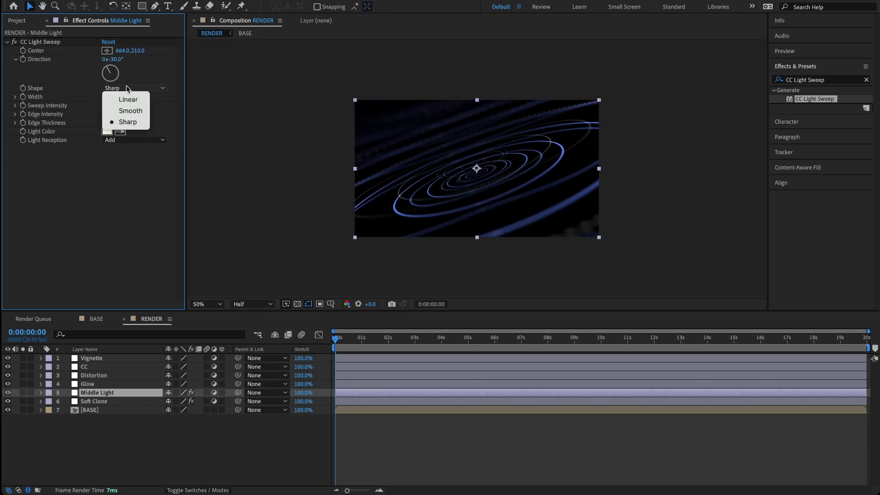
pyautogui.click(122, 111)
pyautogui.click(111, 97)
pyautogui.press('Return')
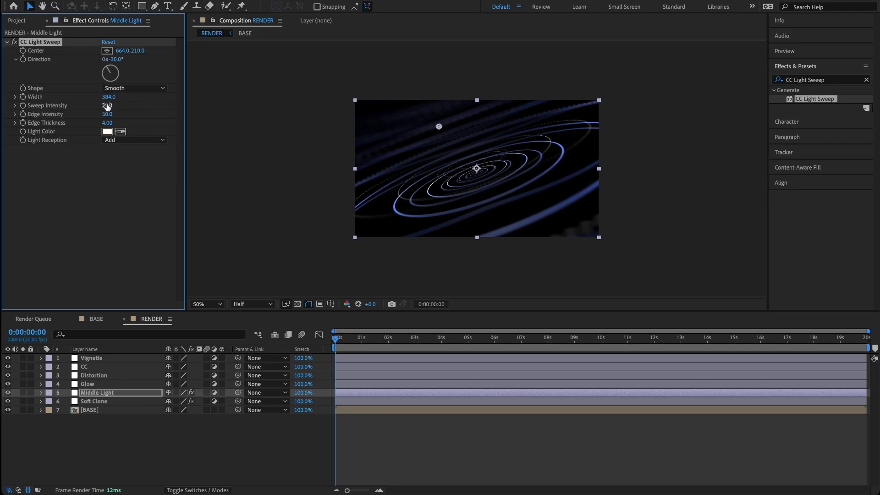
# Step: Set the light sweep's sweep intensity to 35, edge intensity to 122 and edge thickness to 16.1
pyautogui.click(107, 106)
pyautogui.press('Return')
pyautogui.click(106, 115)
pyautogui.write('122')
pyautogui.press('Return')
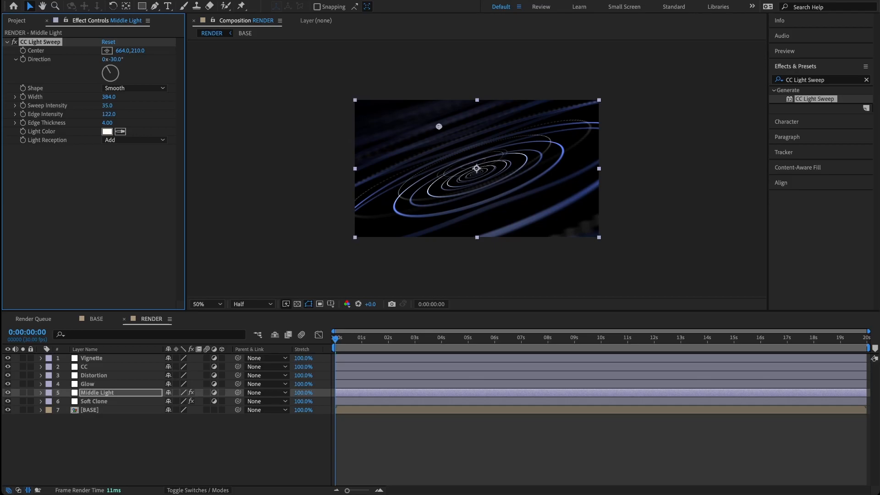
pyautogui.click(111, 123)
pyautogui.write('16.1')
pyautogui.press('Return')
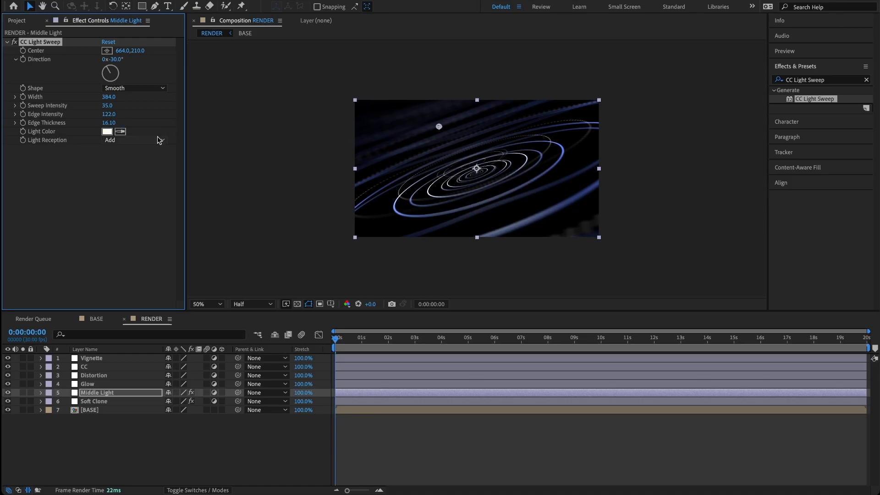
# Step: Apply the Stylize Glow effect to the Glow adjustment layer
pyautogui.click(102, 384)
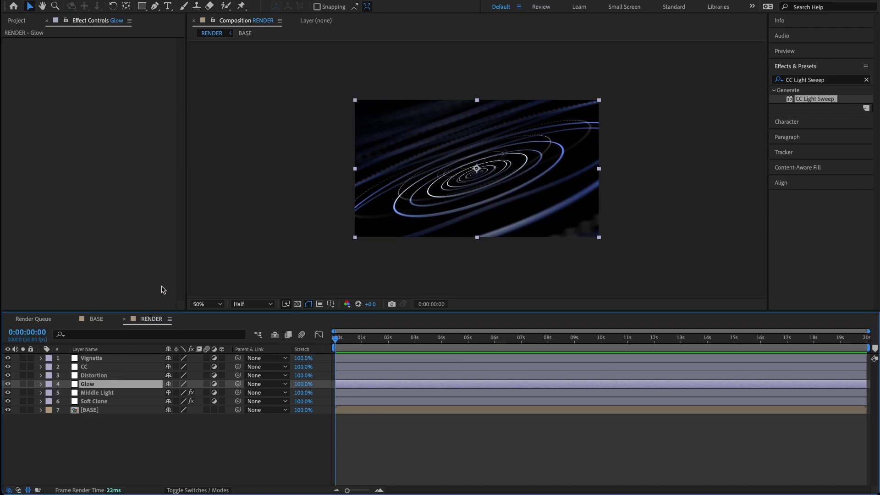
pyautogui.click(827, 80)
pyautogui.press('BackSpace')
pyautogui.press('BackSpace')
pyautogui.press('BackSpace')
pyautogui.press('BackSpace')
pyautogui.press('BackSpace')
pyautogui.press('BackSpace')
pyautogui.press('BackSpace')
pyautogui.press('BackSpace')
pyautogui.press('BackSpace')
pyautogui.press('BackSpace')
pyautogui.press('BackSpace')
pyautogui.press('BackSpace')
pyautogui.press('BackSpace')
pyautogui.press('BackSpace')
pyautogui.write('glow')
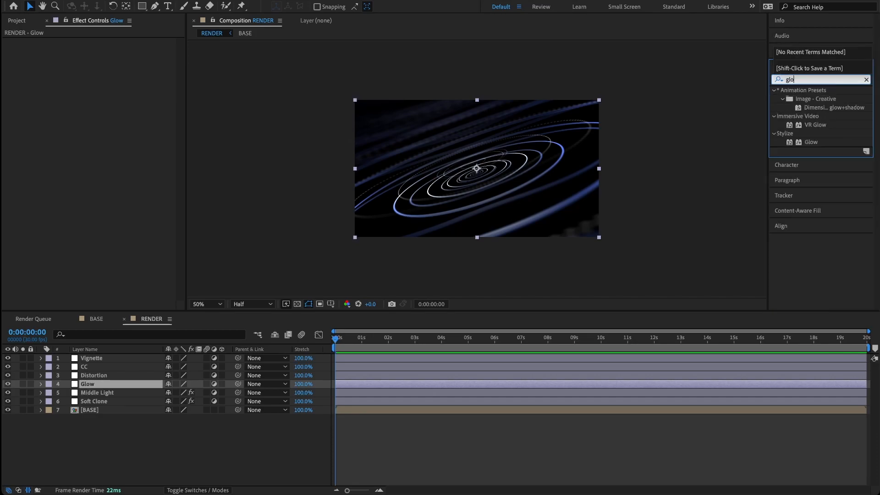
pyautogui.moveTo(812, 142); pyautogui.dragTo(609, 383)
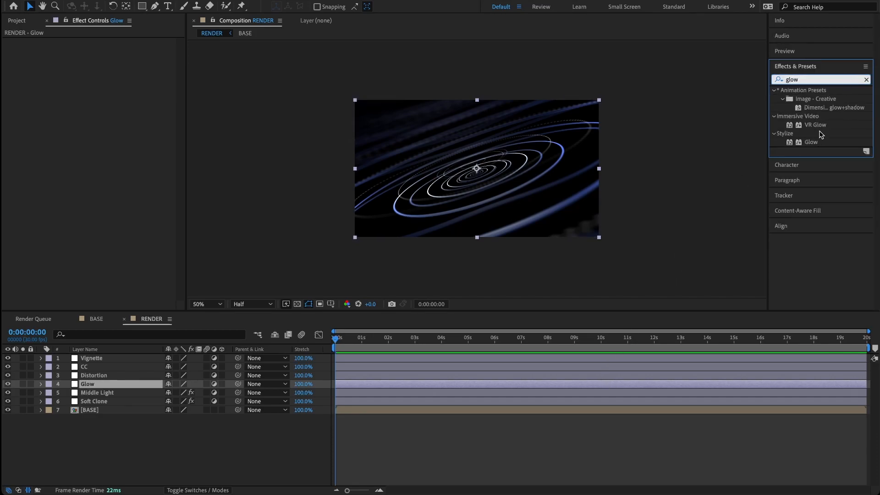
pyautogui.doubleClick(810, 143)
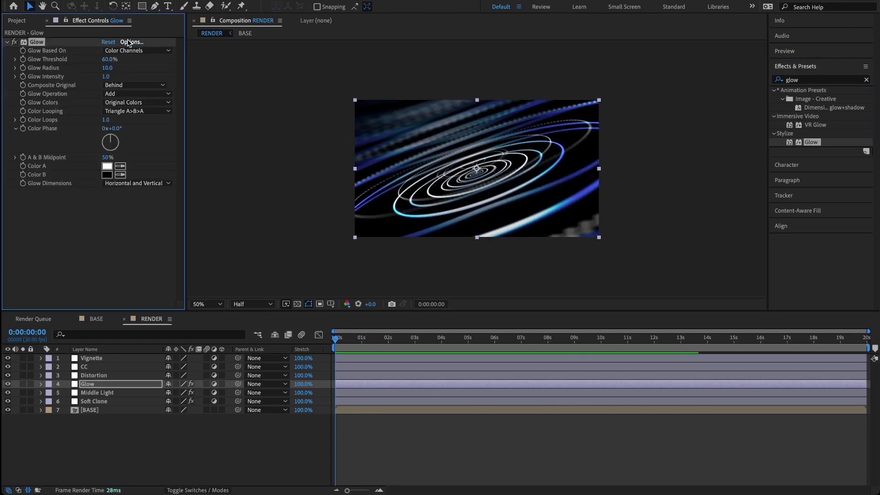
# Step: Set the Glow effect's threshold to 8.2% and its radius to 570
pyautogui.click(109, 59)
pyautogui.write('8')
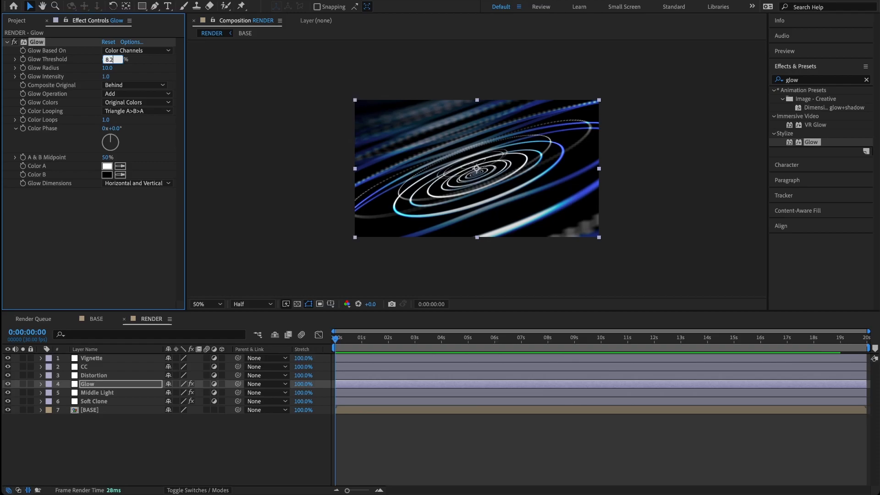
pyautogui.write('.2')
pyautogui.press('Return')
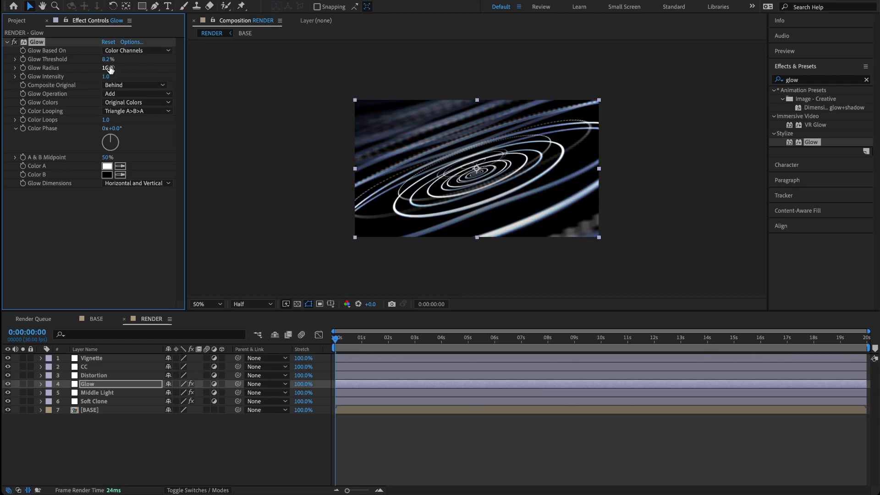
pyautogui.click(109, 67)
pyautogui.write('570')
pyautogui.press('Return')
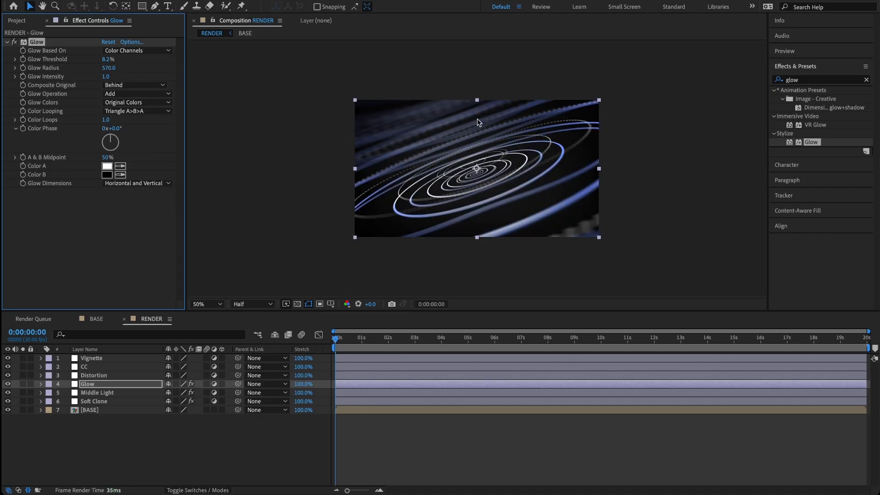
# Step: Set the Glow effect's intensity to 1.2 and its color phase to 84°
pyautogui.click(104, 77)
pyautogui.write('1.2')
pyautogui.press('Return')
pyautogui.click(117, 128)
pyautogui.write('84')
pyautogui.press('Return')
# Step: Change the Glow effect's Color A to the turquoise hex value 06D1CB and collapse the effect's settings
pyautogui.click(107, 167)
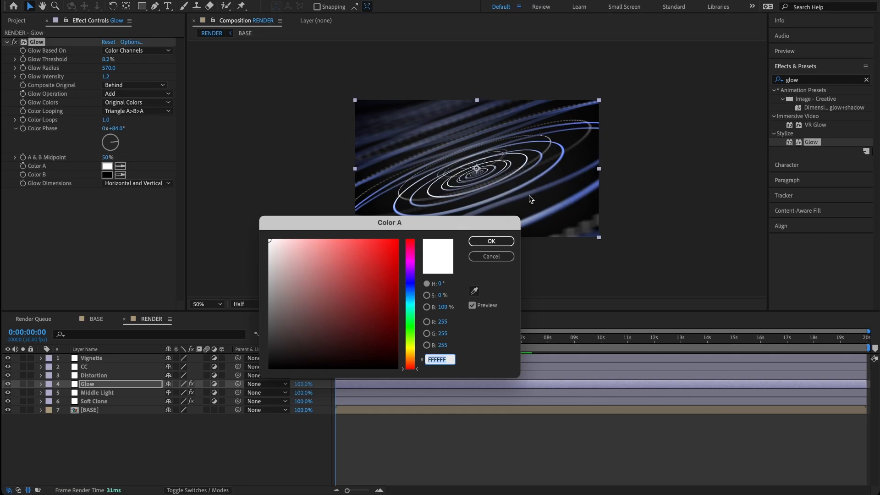
pyautogui.click(411, 303)
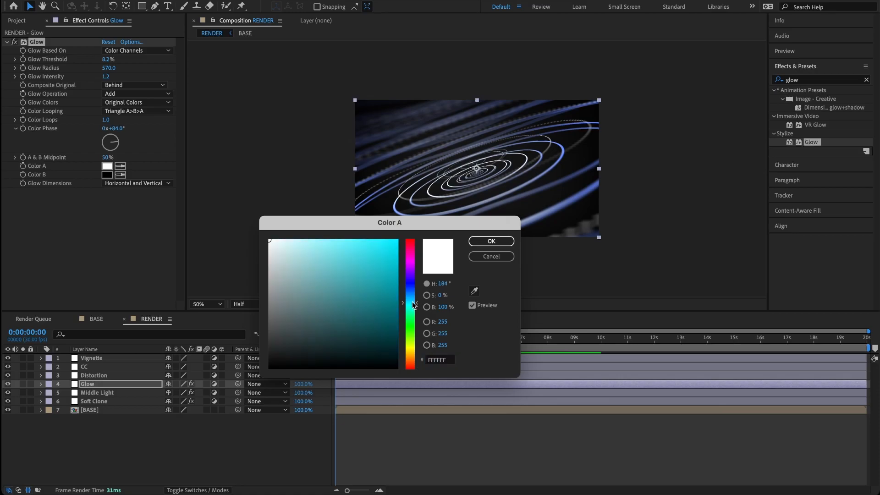
pyautogui.moveTo(385, 294)
pyautogui.mouseDown()
pyautogui.moveTo(357, 249)
pyautogui.moveTo(364, 254)
pyautogui.mouseUp()
pyautogui.click(443, 362)
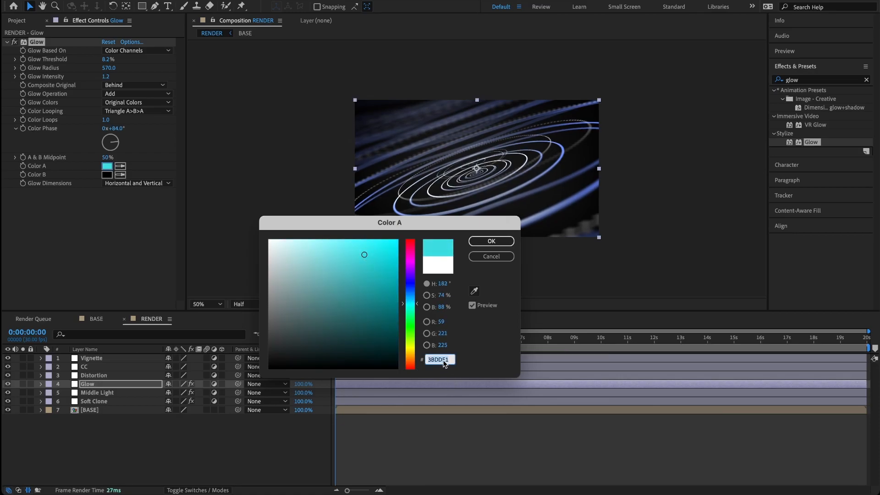
pyautogui.write('0')
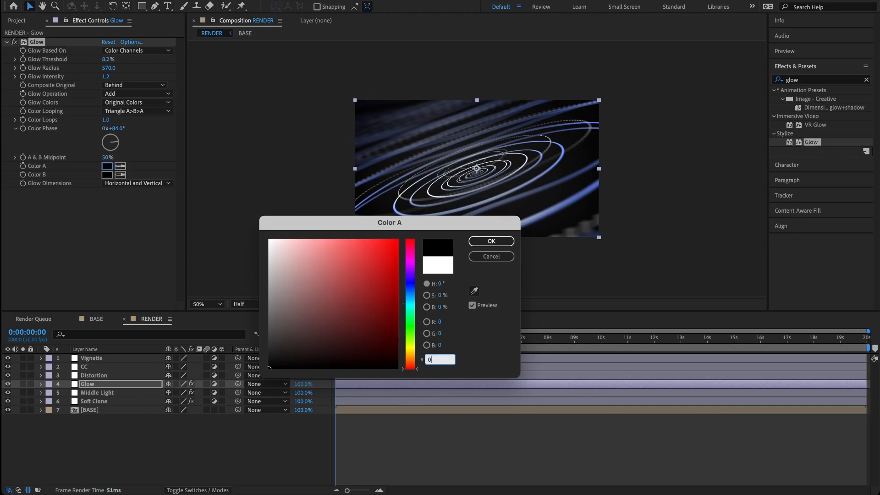
pyautogui.write('6D1CB')
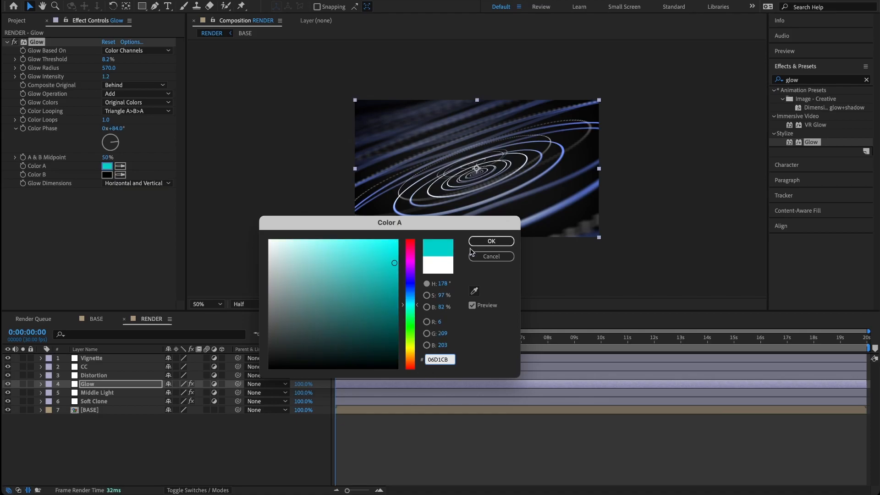
pyautogui.click(491, 241)
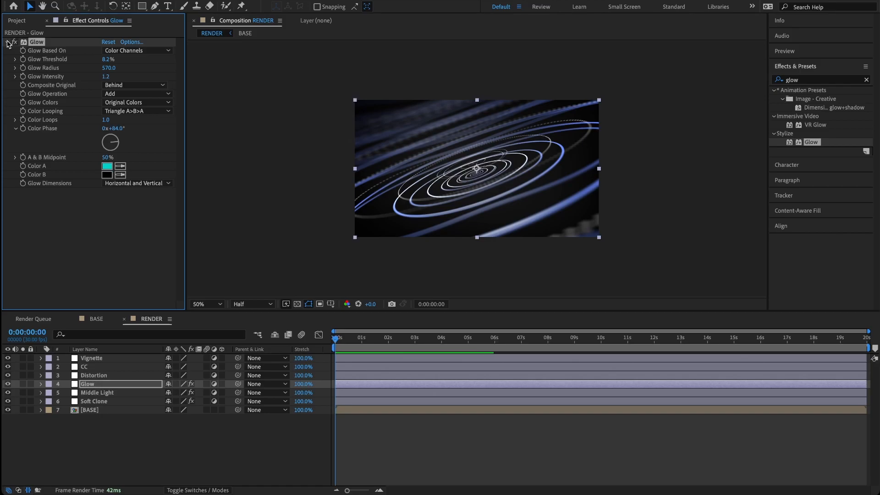
pyautogui.click(7, 42)
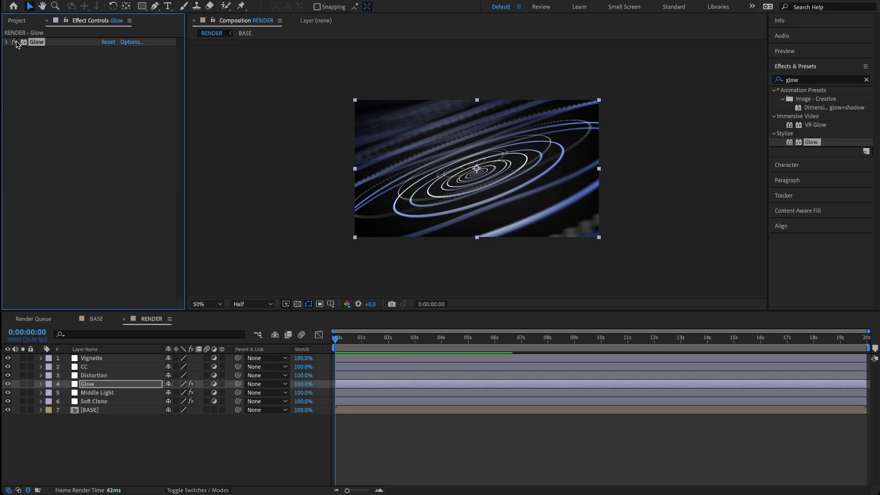
# Step: Apply the CC Lens effect to the Distortion adjustment layer
pyautogui.click(93, 375)
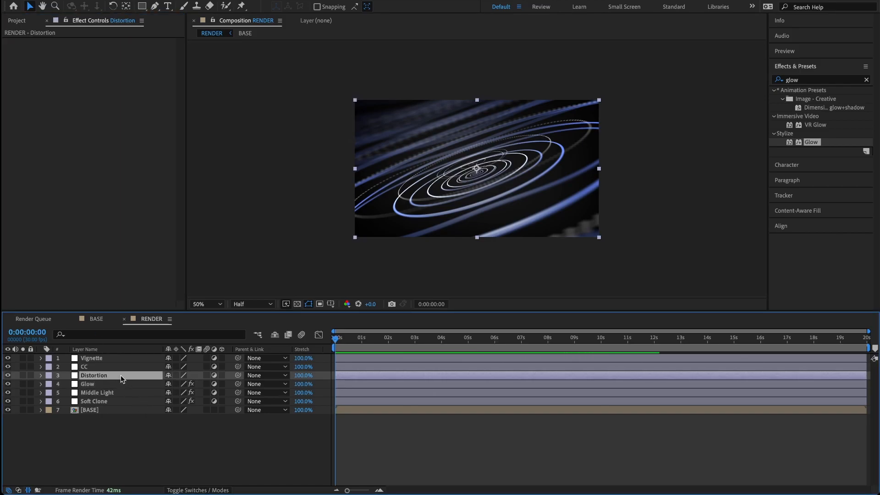
pyautogui.click(815, 80)
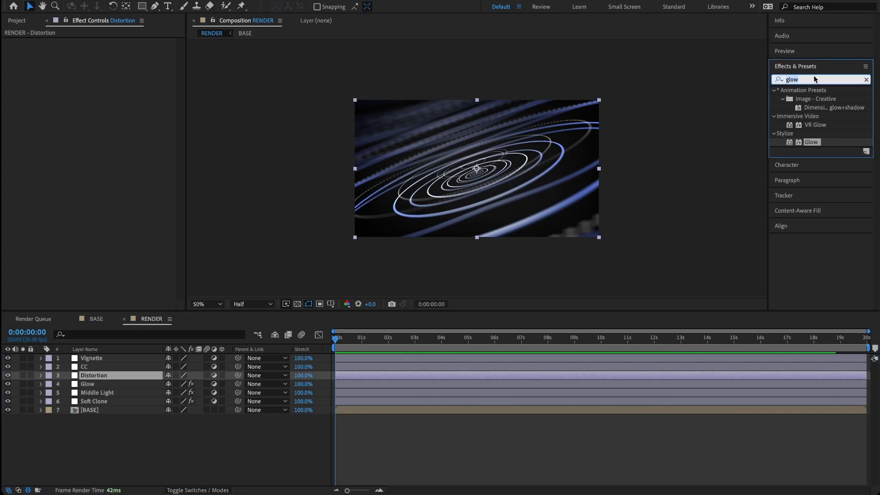
pyautogui.write('CC Len')
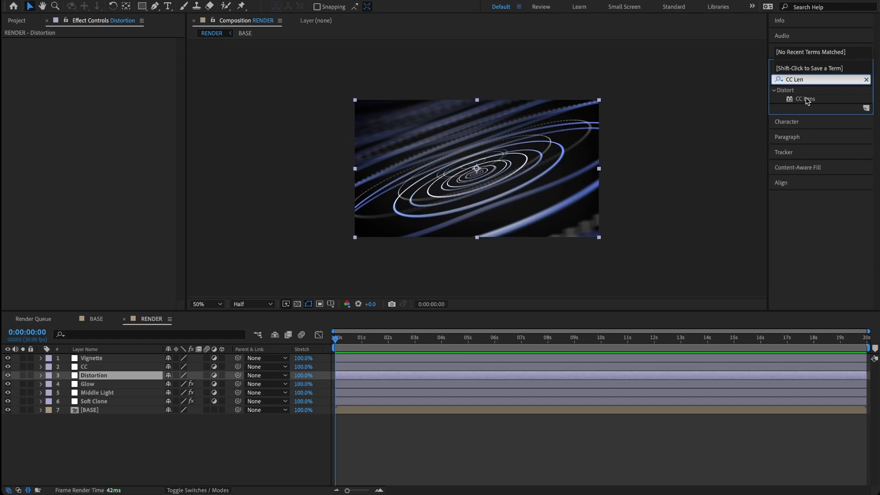
pyautogui.click(807, 99)
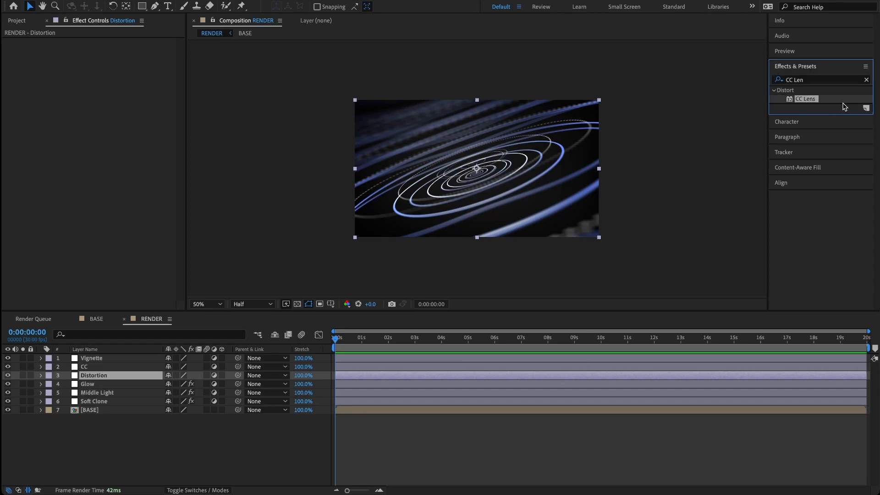
pyautogui.doubleClick(808, 99)
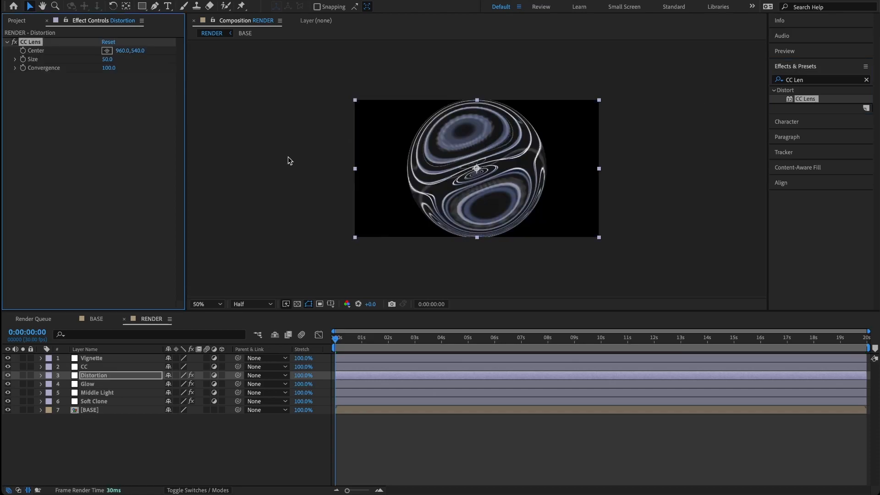
# Step: Set the CC Lens size to 159 and its convergence to 25, and collapse the effect's settings
pyautogui.click(109, 60)
pyautogui.write('159')
pyautogui.press('Return')
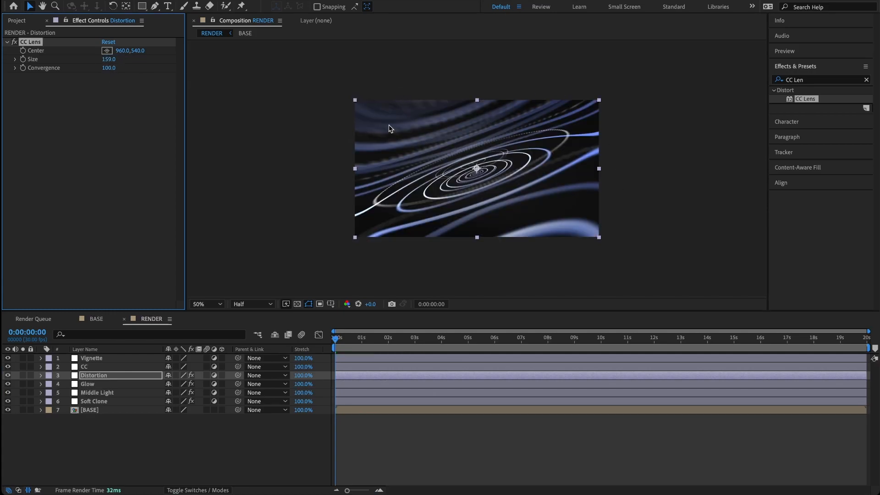
pyautogui.click(109, 68)
pyautogui.write('25')
pyautogui.press('Return')
pyautogui.press('space')
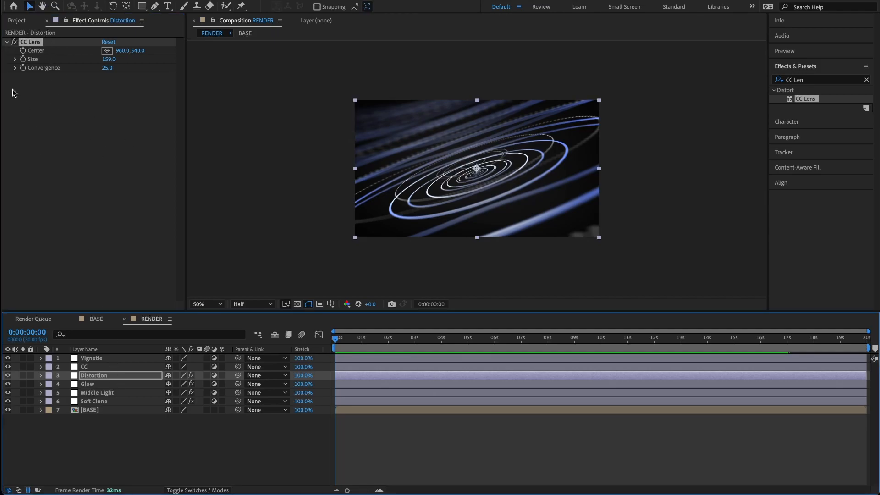
pyautogui.click(8, 42)
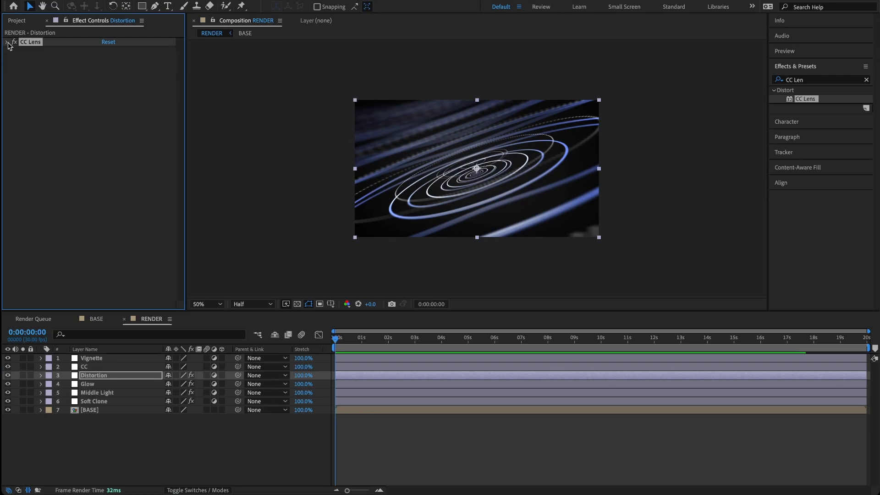
# Step: Add the Distort Ripple effect to the Distortion layer
pyautogui.click(812, 80)
pyautogui.write('Ripple')
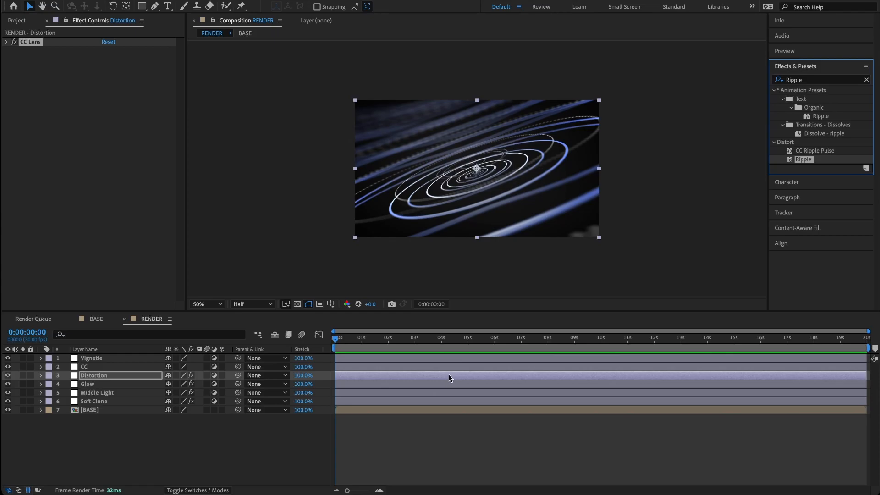
pyautogui.doubleClick(810, 161)
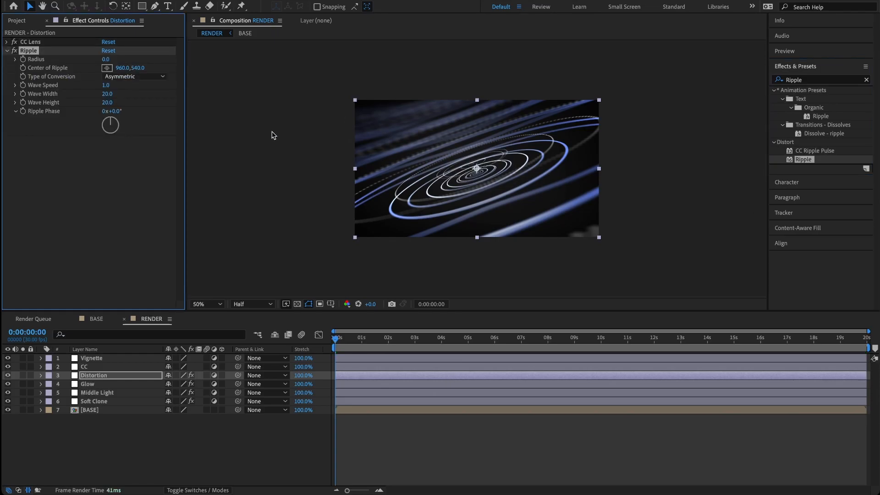
# Step: Set the Ripple radius to 10 and its type of conversion to Symmetric
pyautogui.click(106, 59)
pyautogui.write('10')
pyautogui.press('Return')
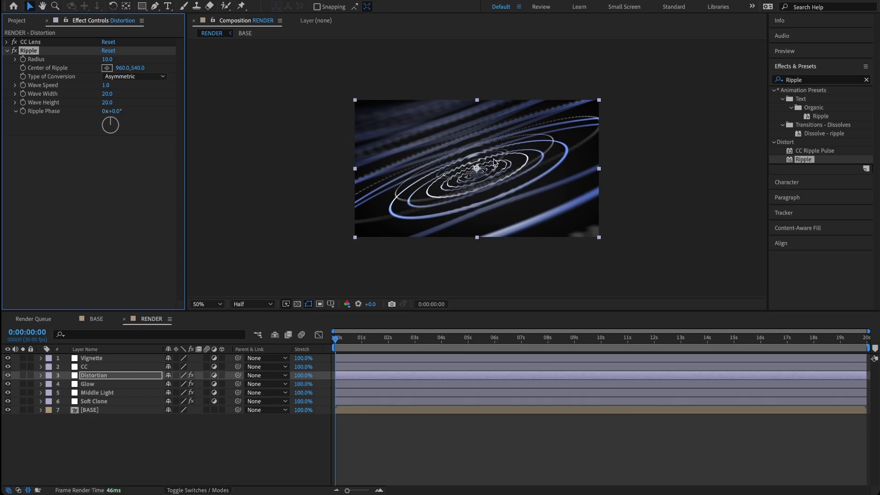
pyautogui.click(114, 80)
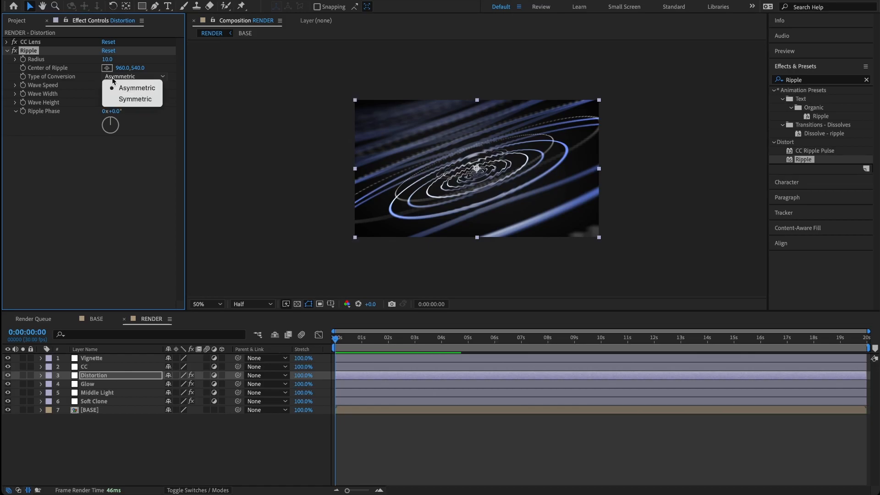
pyautogui.click(129, 99)
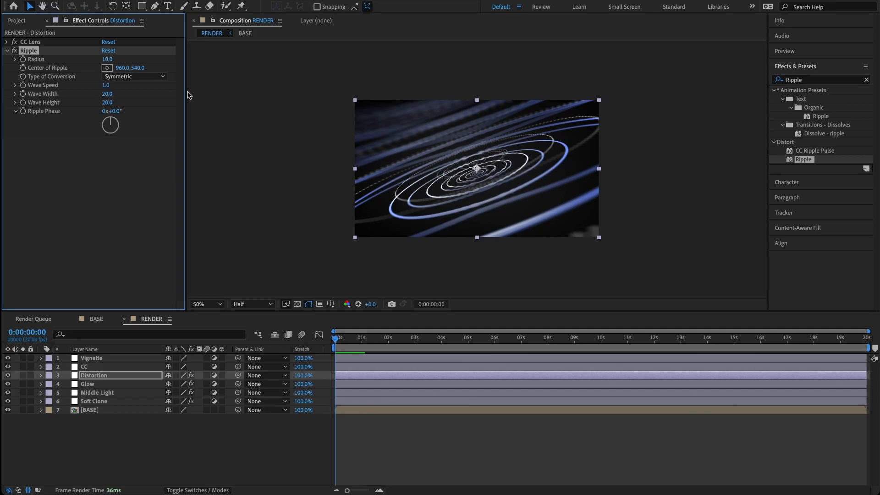
# Step: Set the Ripple wave width to 75 and wave height to 10, and preview the animation enlarged
pyautogui.click(108, 94)
pyautogui.write('75')
pyautogui.press('Return')
pyautogui.click(107, 103)
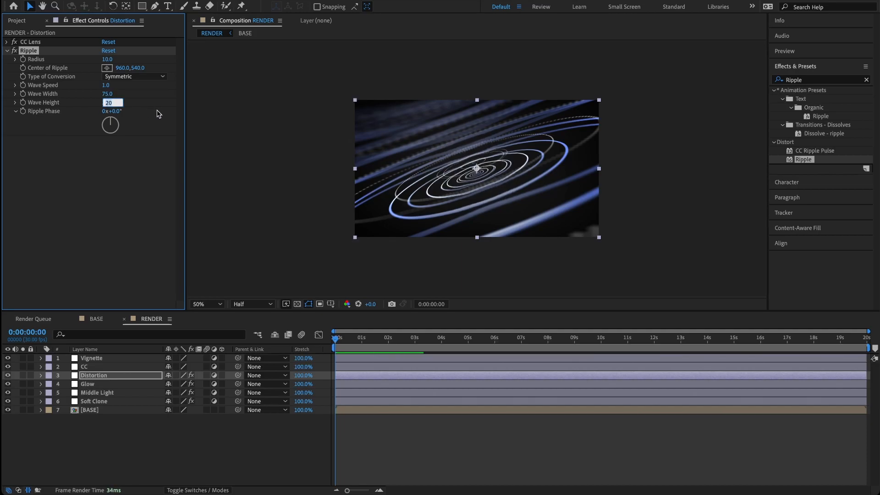
pyautogui.write('10')
pyautogui.press('Return')
pyautogui.press('space')
pyautogui.press('.')
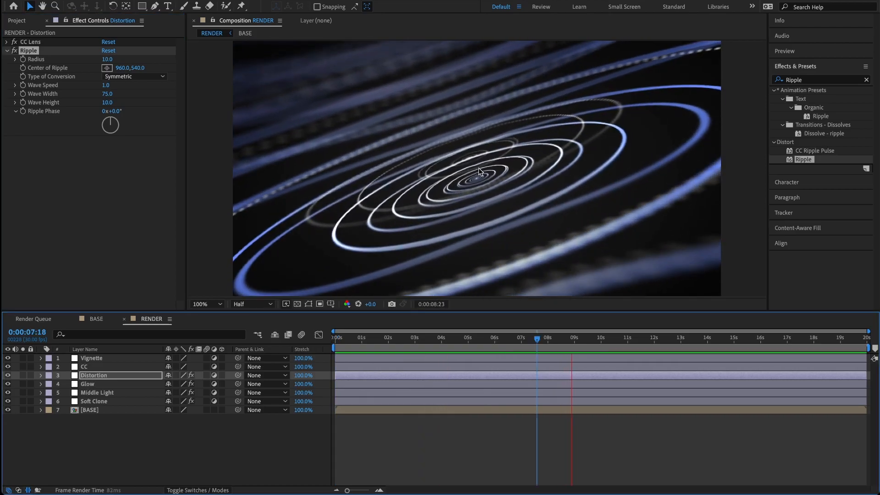
pyautogui.press(',')
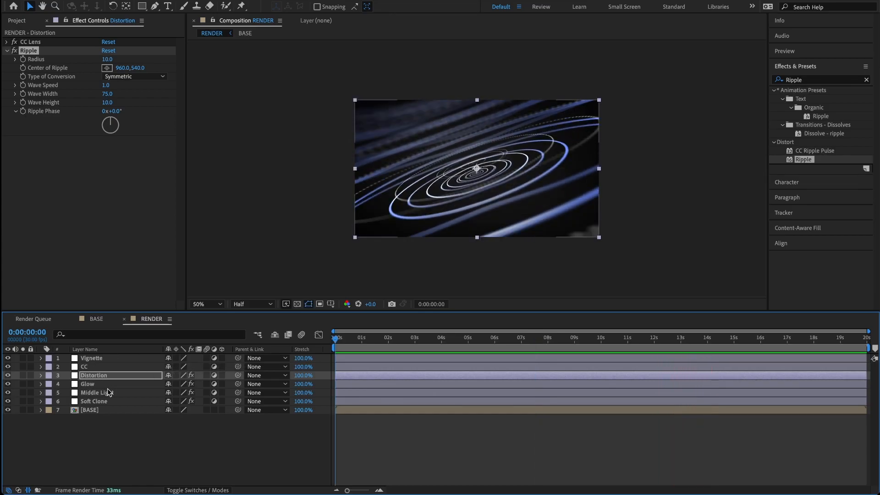
# Step: Apply the Color Correction Vibrance effect to the CC adjustment layer
pyautogui.click(92, 367)
pyautogui.click(803, 80)
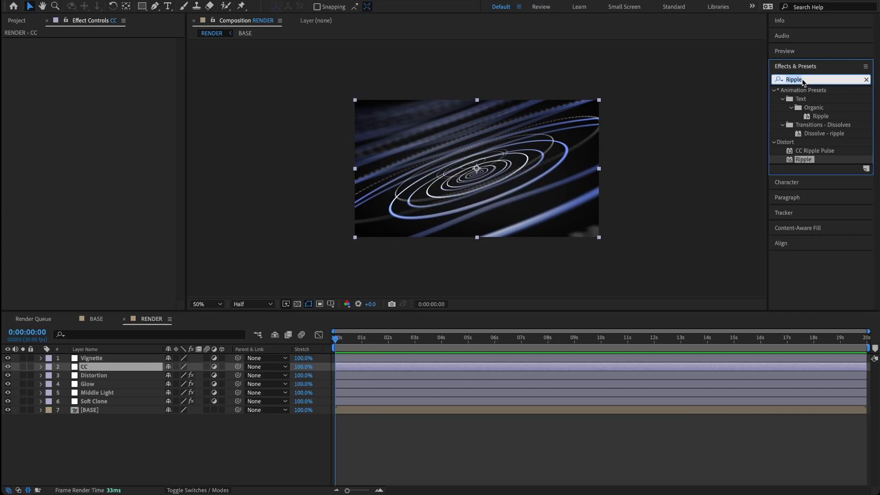
pyautogui.write('Vibra')
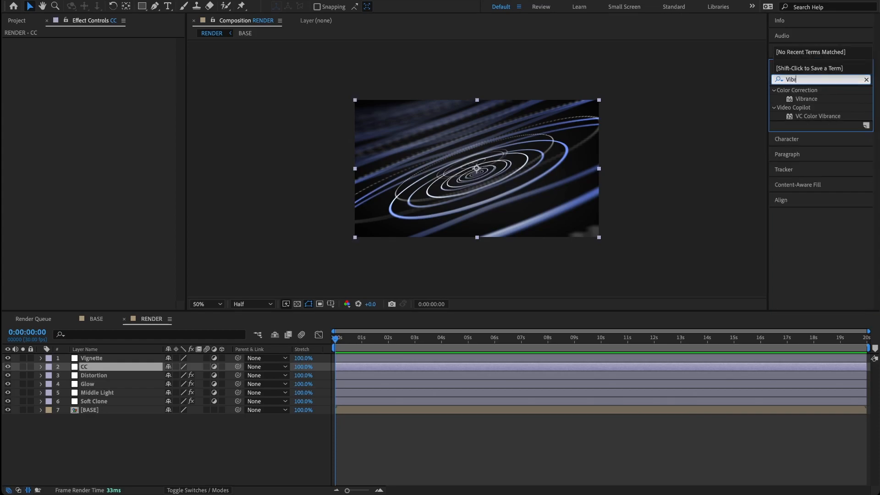
pyautogui.click(811, 99)
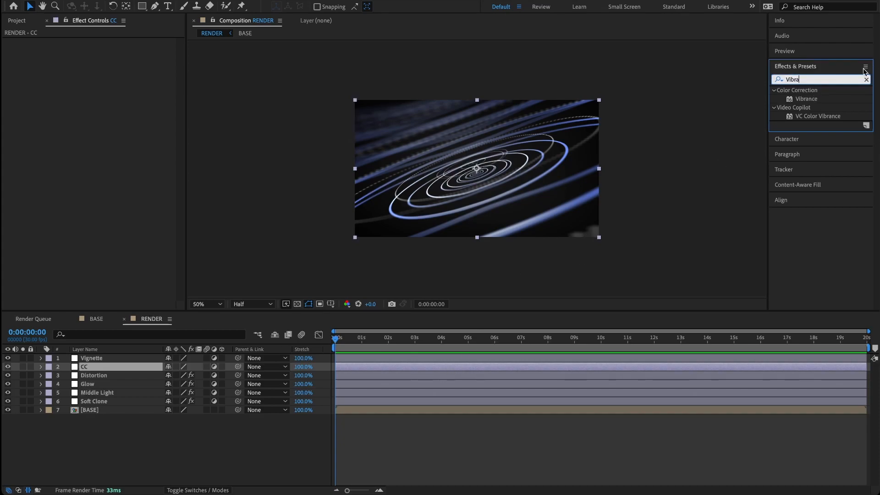
pyautogui.doubleClick(806, 100)
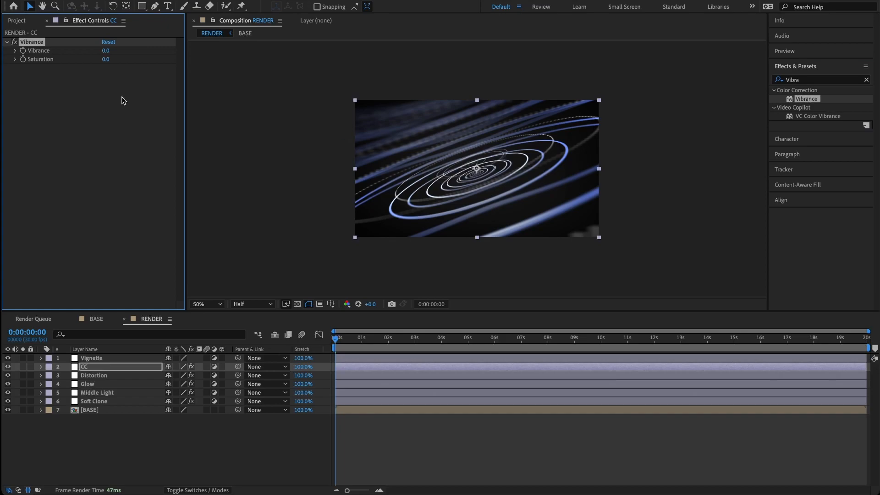
# Step: Set the Vibrance effect's vibrance to 100 and saturation to 25, and collapse its settings
pyautogui.click(106, 50)
pyautogui.press('Return')
pyautogui.click(105, 59)
pyautogui.press('Return')
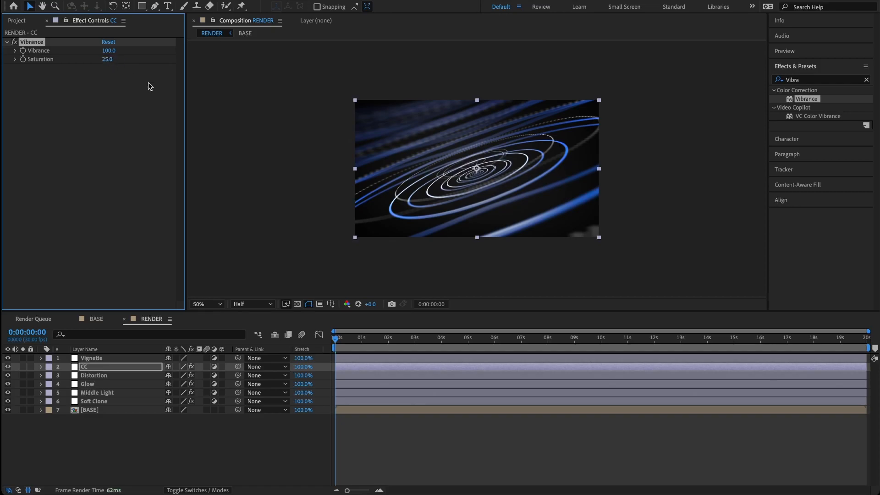
pyautogui.click(7, 42)
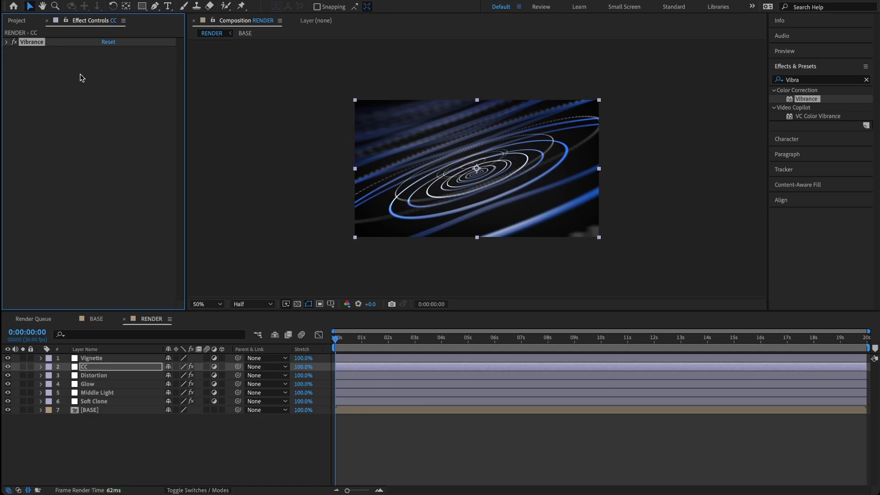
# Step: Add the Levels effect to the CC layer and set its gamma to 0.8
pyautogui.click(800, 79)
pyautogui.write('levels')
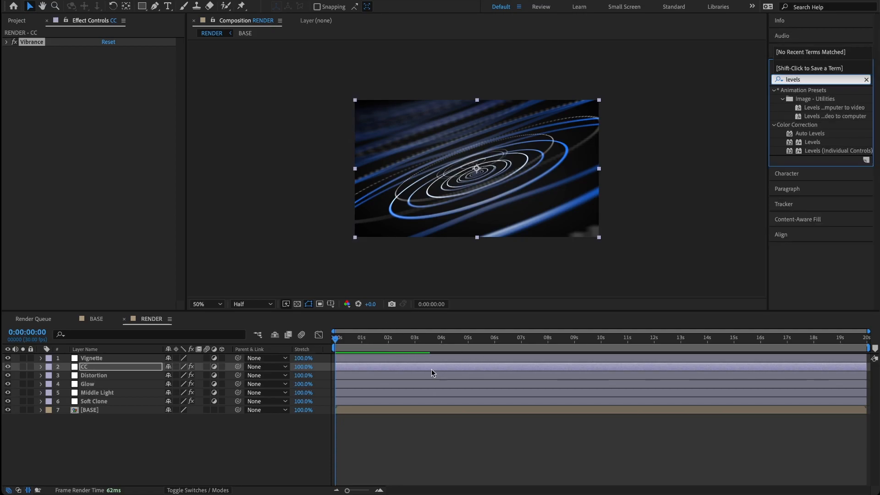
pyautogui.click(810, 141)
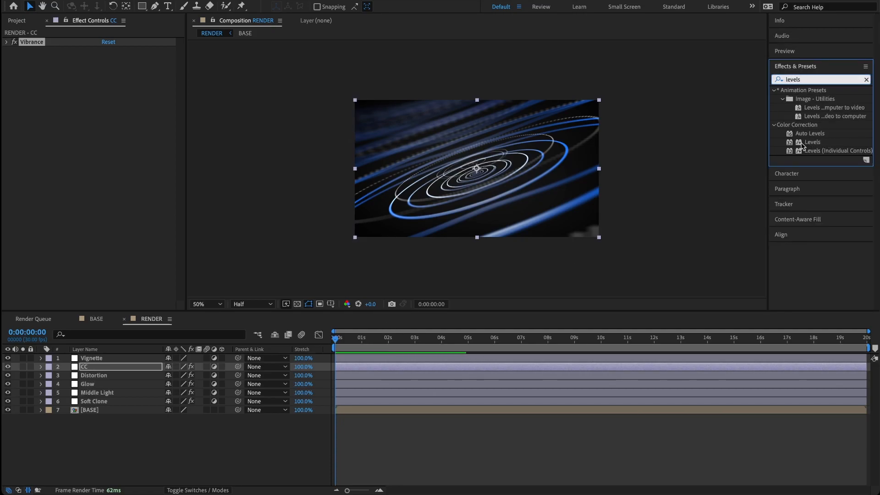
pyautogui.doubleClick(812, 146)
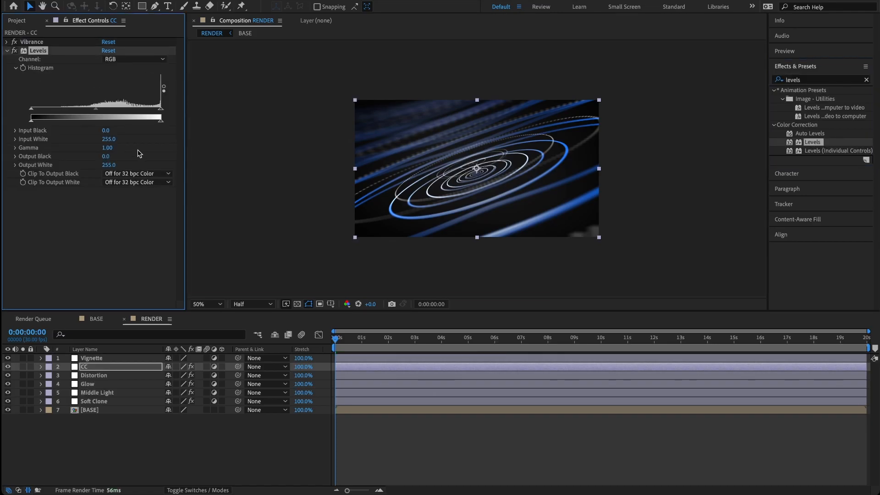
pyautogui.click(109, 149)
pyautogui.write('.8')
pyautogui.press('Return')
pyautogui.click(7, 51)
# Step: Apply the CC Color Offset effect to the CC adjustment layer
pyautogui.click(805, 82)
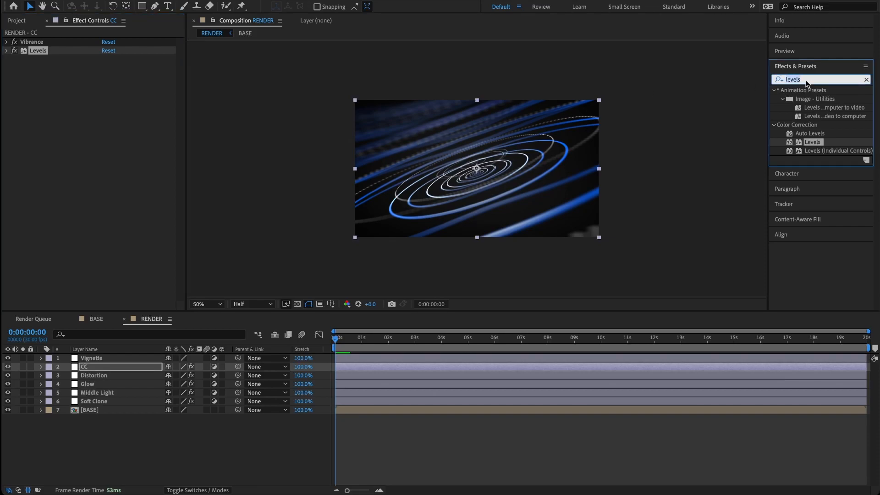
pyautogui.write('Color')
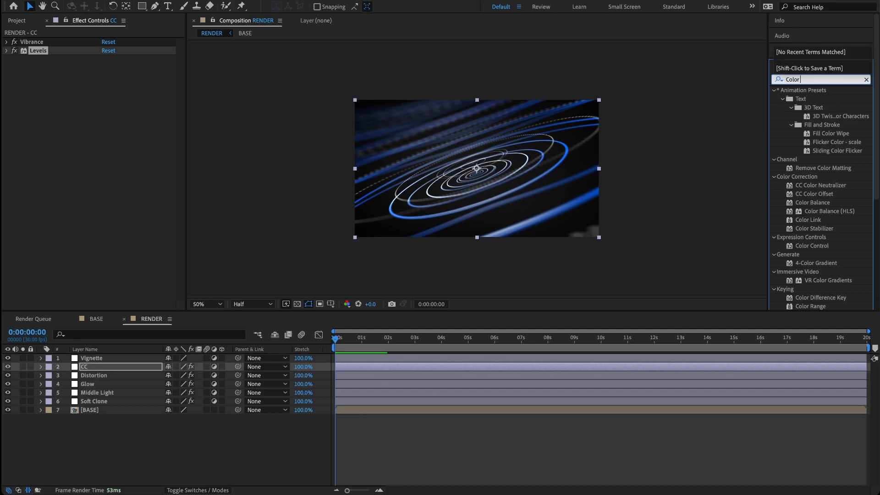
pyautogui.write(' off')
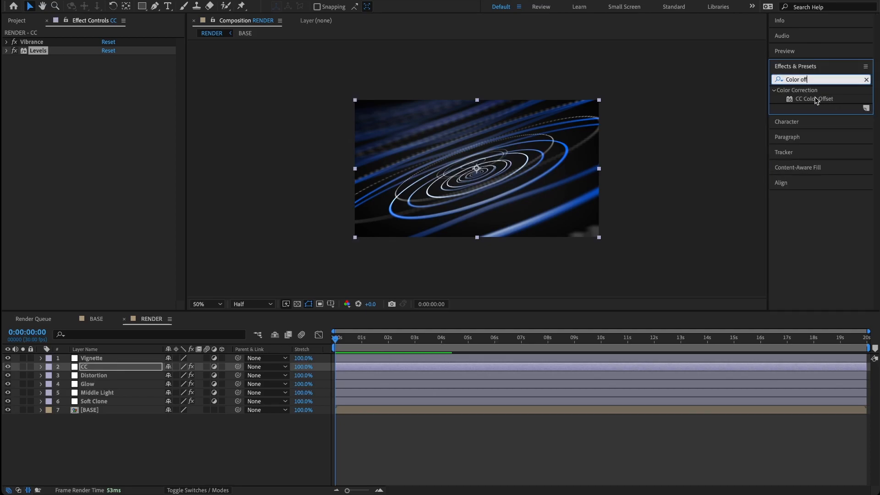
pyautogui.doubleClick(816, 99)
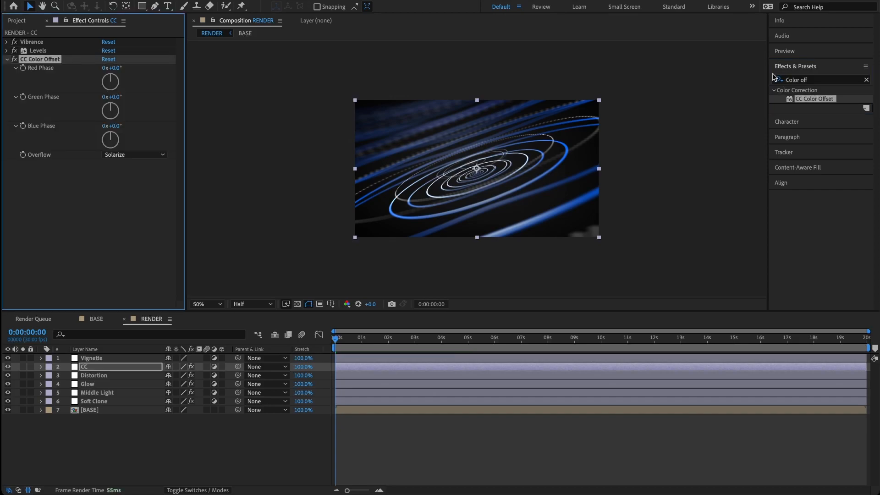
# Step: Set the CC Color Offset green phase to 45° and blue phase to 90°, and collapse the effect's settings
pyautogui.click(118, 96)
pyautogui.write('45')
pyautogui.press('Return')
pyautogui.click(116, 126)
pyautogui.write('90')
pyautogui.press('Return')
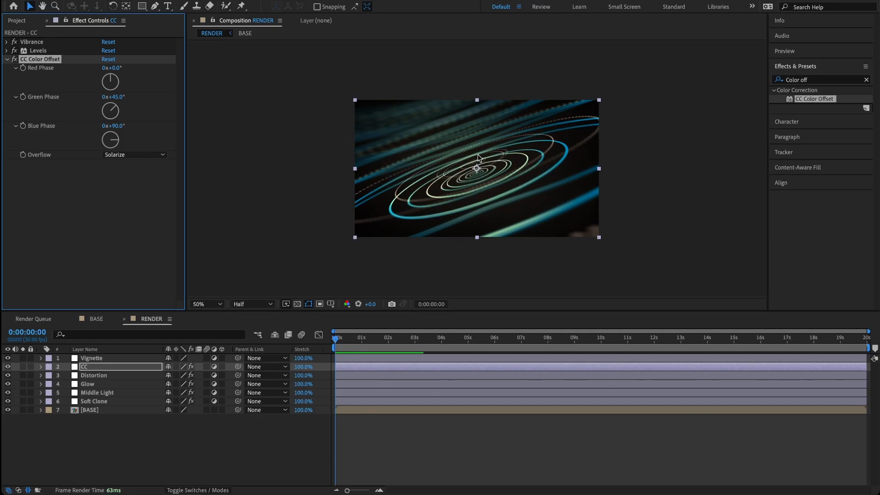
pyautogui.click(7, 60)
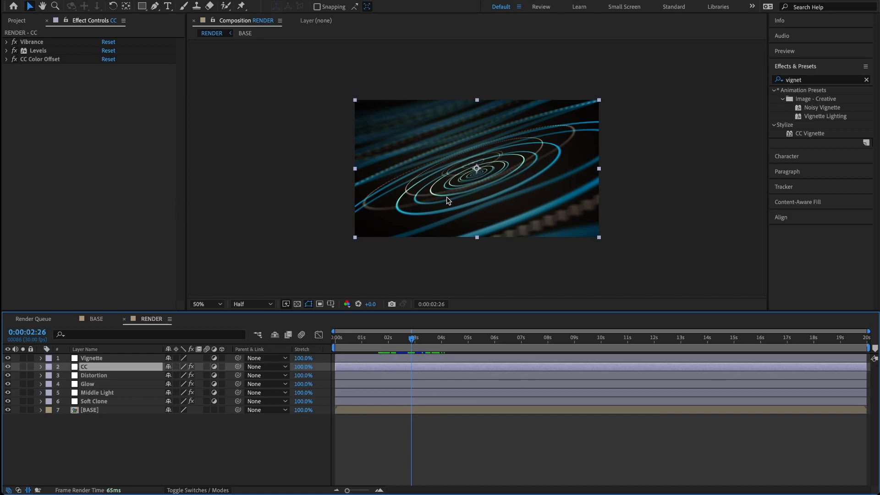
# Step: On the Glow layer, set Composite Original to On Top and Glow Colors to A & B Colors, and preview the result
pyautogui.click(94, 385)
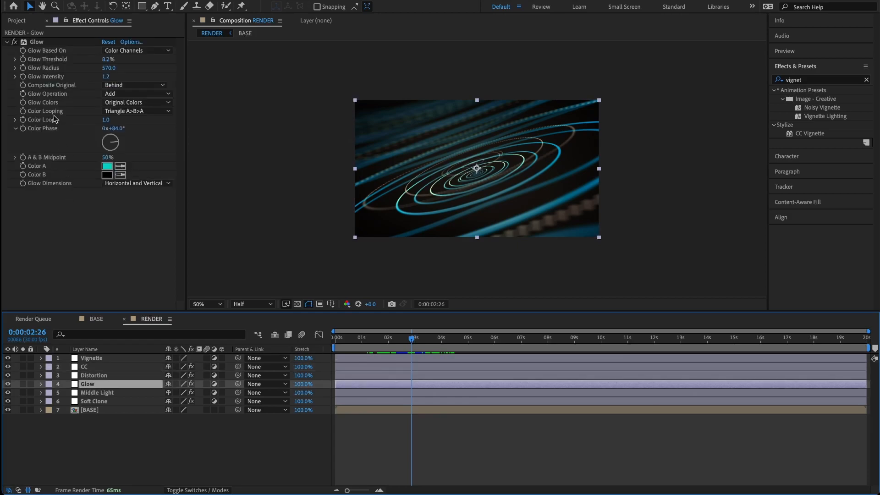
pyautogui.click(114, 87)
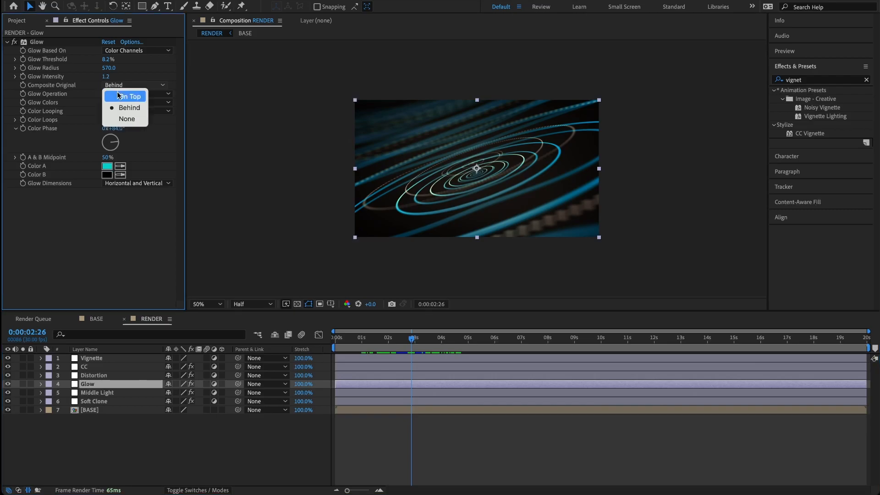
pyautogui.click(119, 93)
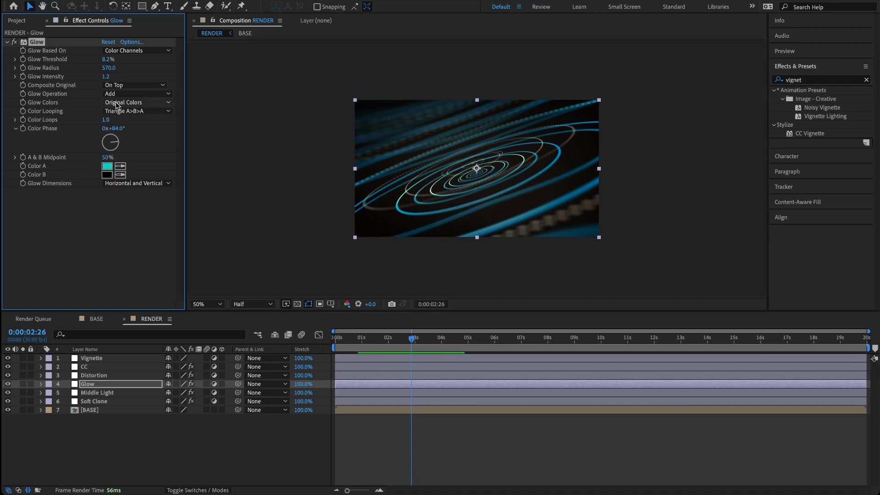
pyautogui.click(117, 103)
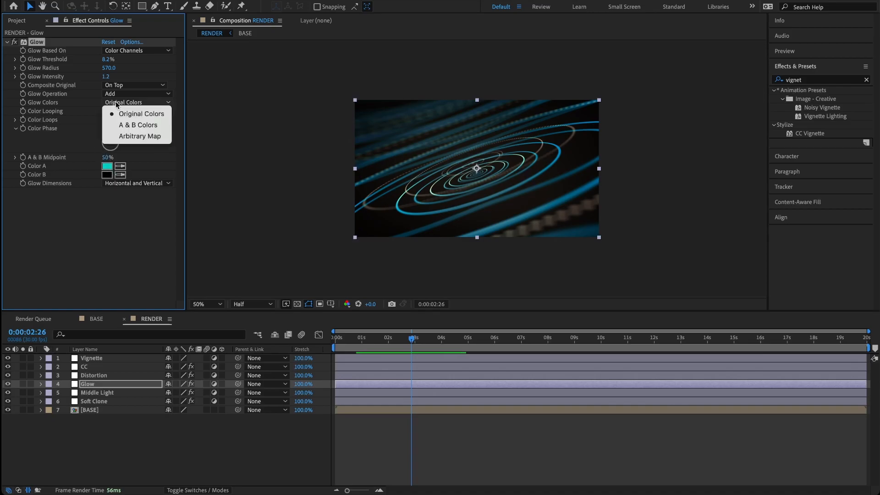
pyautogui.click(130, 125)
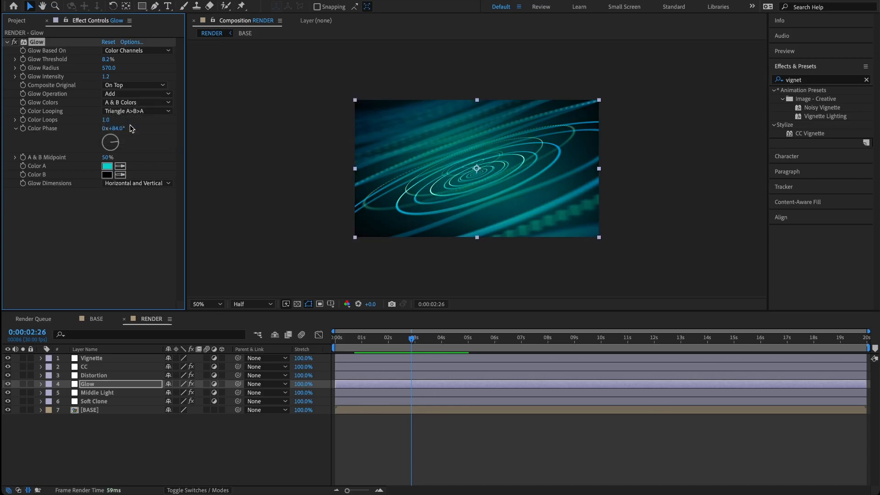
pyautogui.click(383, 339)
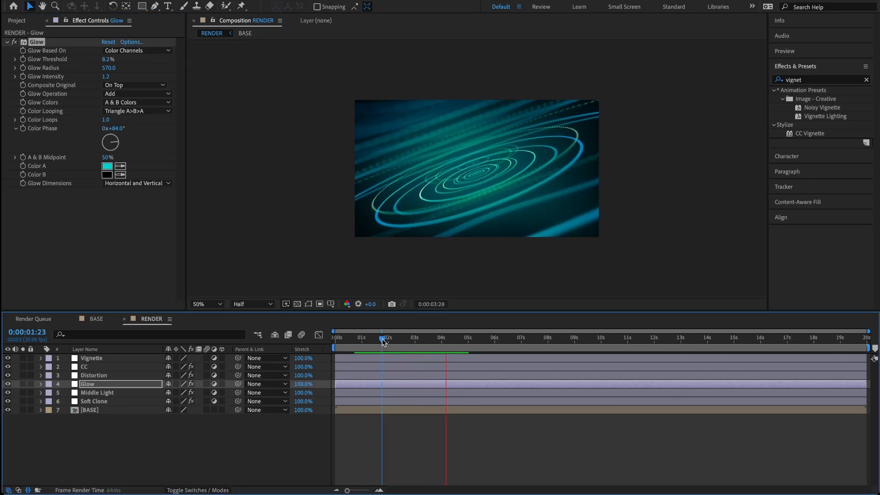
pyautogui.press('space')
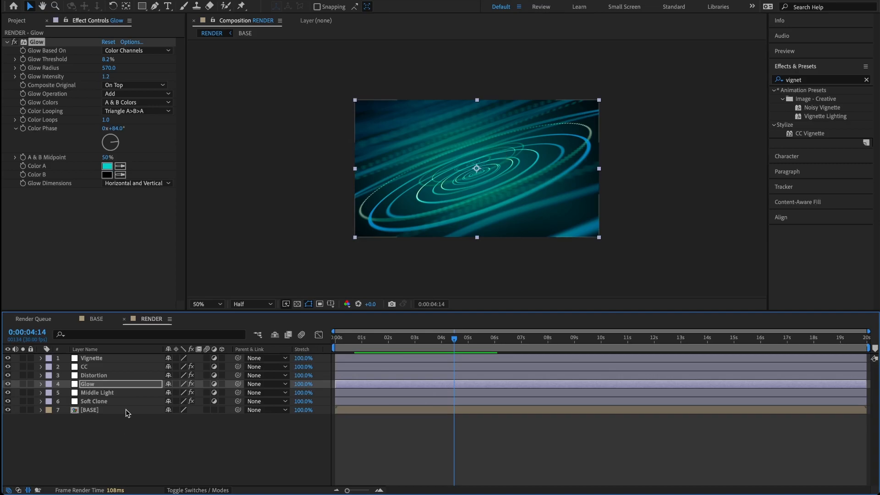
# Step: Apply the CC Vignette effect to the Vignette adjustment layer
pyautogui.click(104, 359)
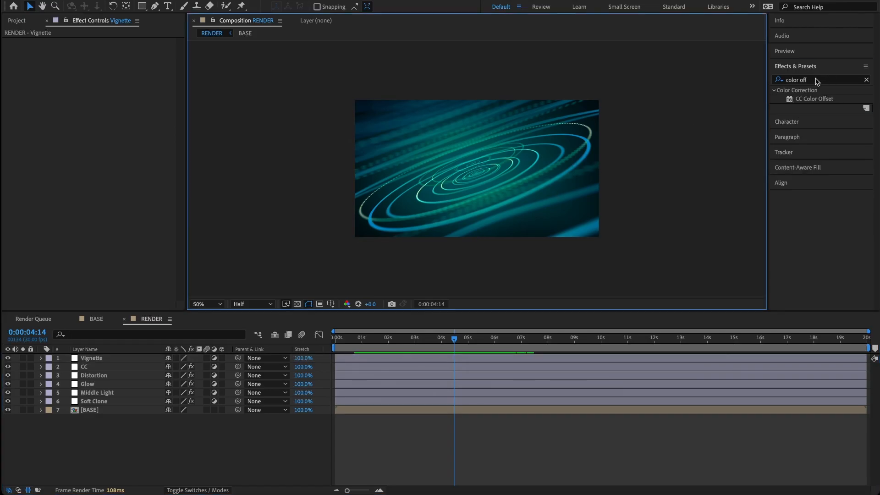
pyautogui.click(816, 81)
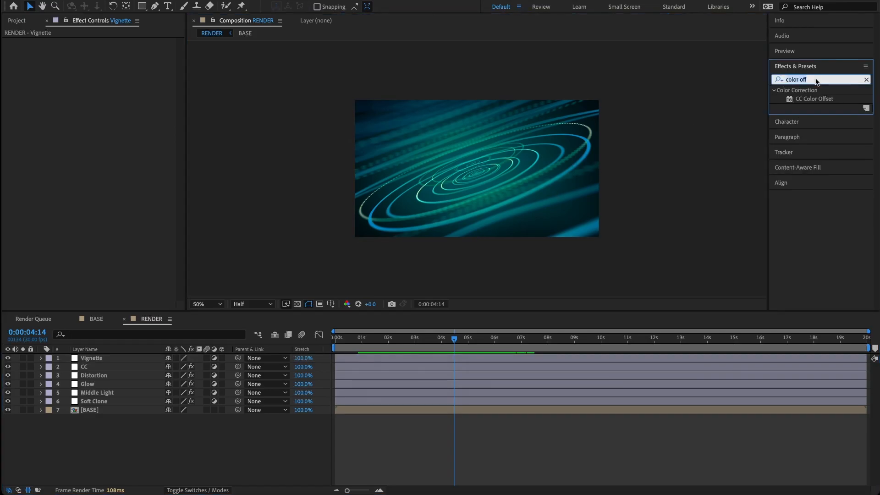
pyautogui.write('vignette')
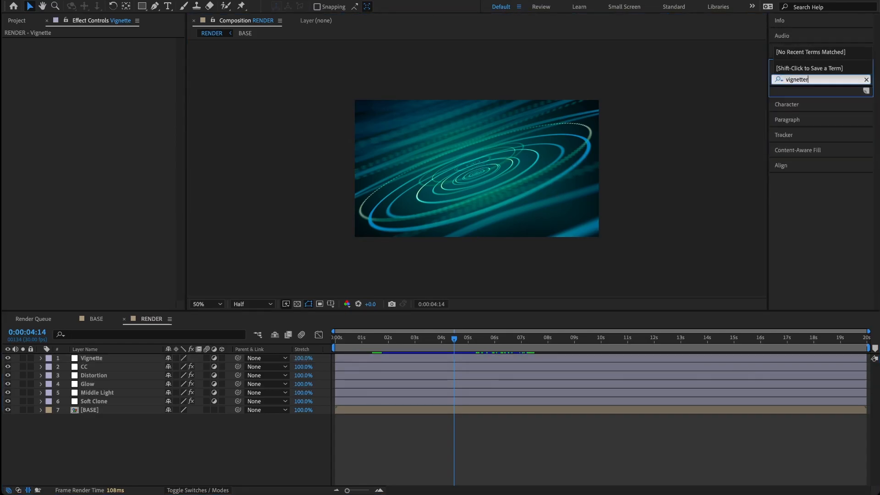
pyautogui.click(441, 358)
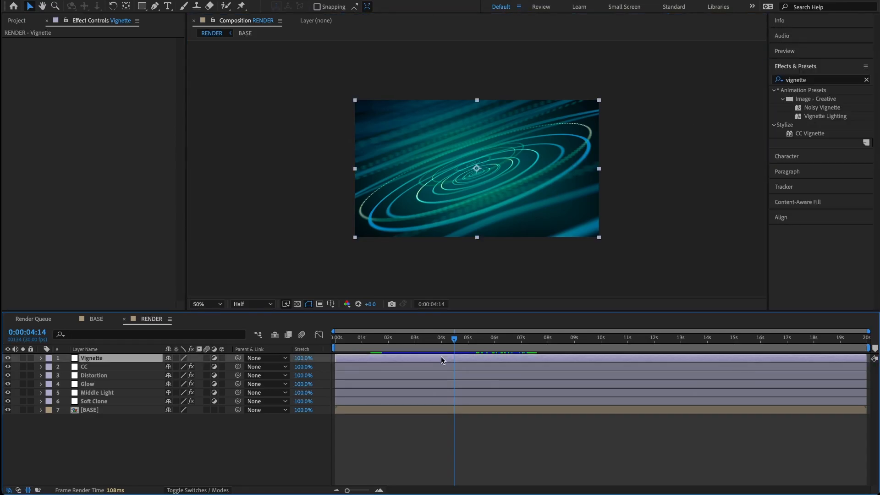
pyautogui.doubleClick(815, 133)
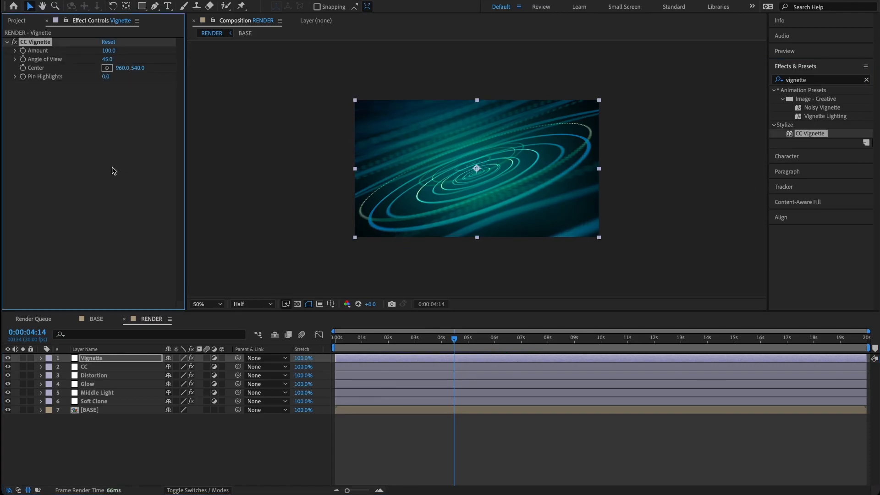
# Step: Set the CC Vignette amount to 150 and angle of view to 65
pyautogui.click(109, 51)
pyautogui.write('150')
pyautogui.press('Tab')
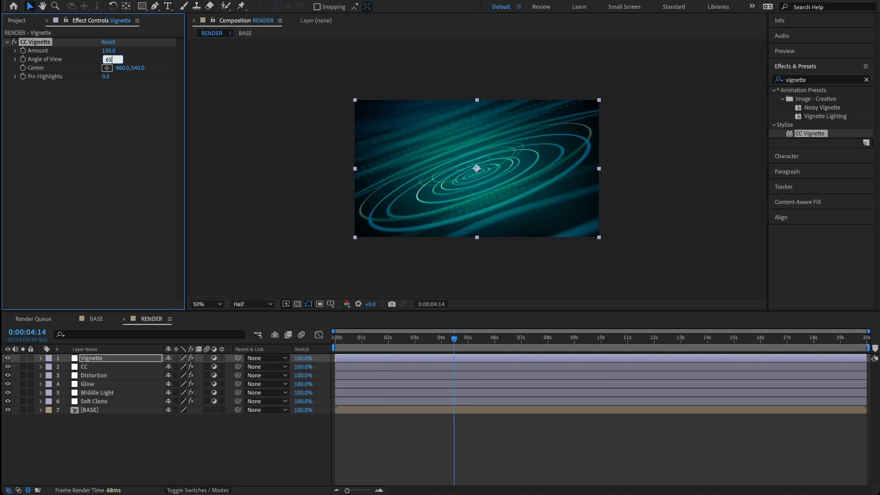
pyautogui.press('Tab')
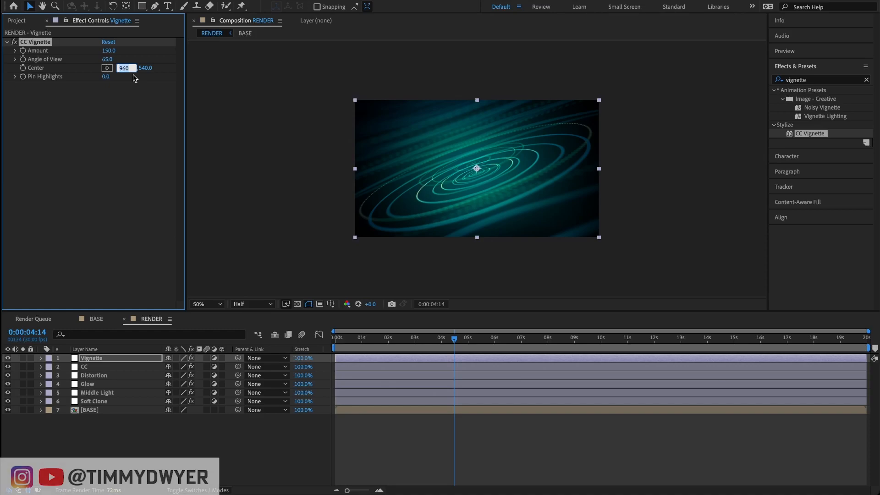
# Step: Set the CC Vignette center to 824, 336 and pin highlights to 50
pyautogui.write('824')
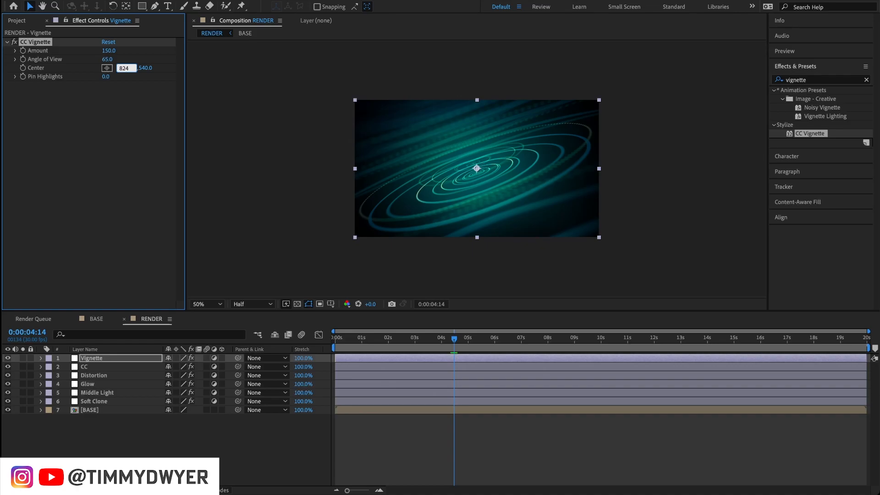
pyautogui.press('Tab')
pyautogui.write('3')
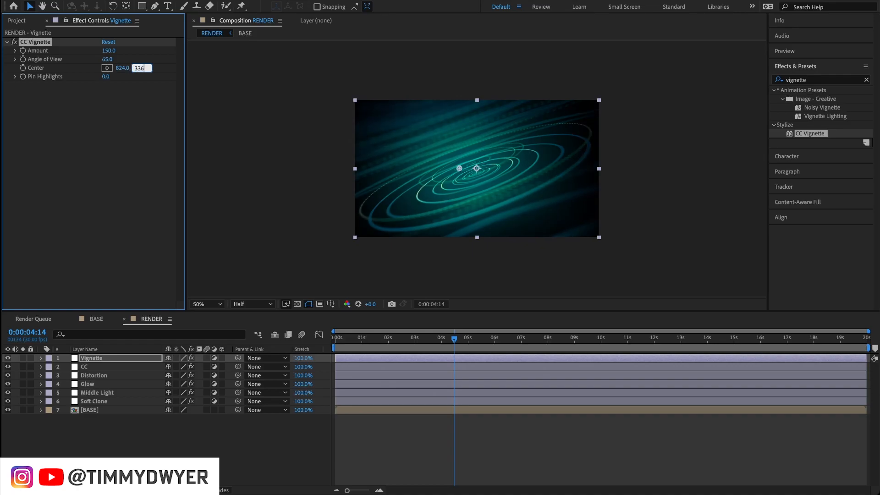
pyautogui.write('36')
pyautogui.press('Return')
pyautogui.click(108, 77)
pyautogui.press('Return')
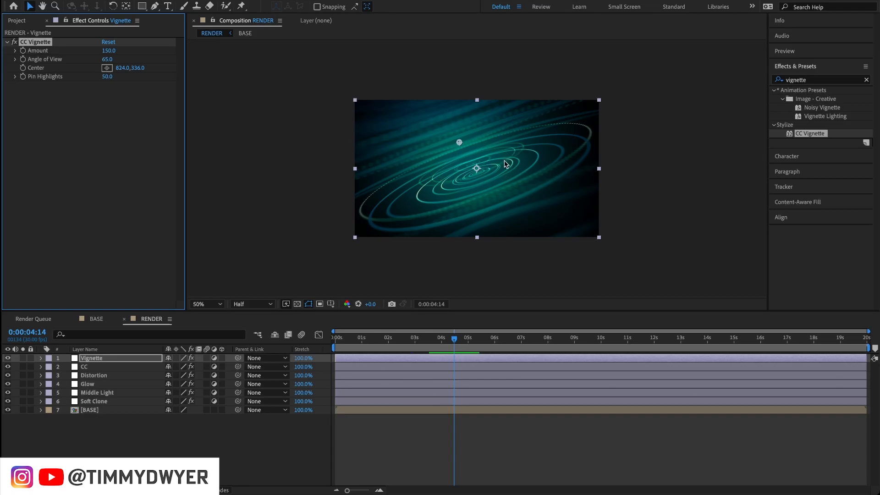
# Step: Play back the finished RENDER animation at 100% and 50% magnification, checking it from several points in time
pyautogui.press('space')
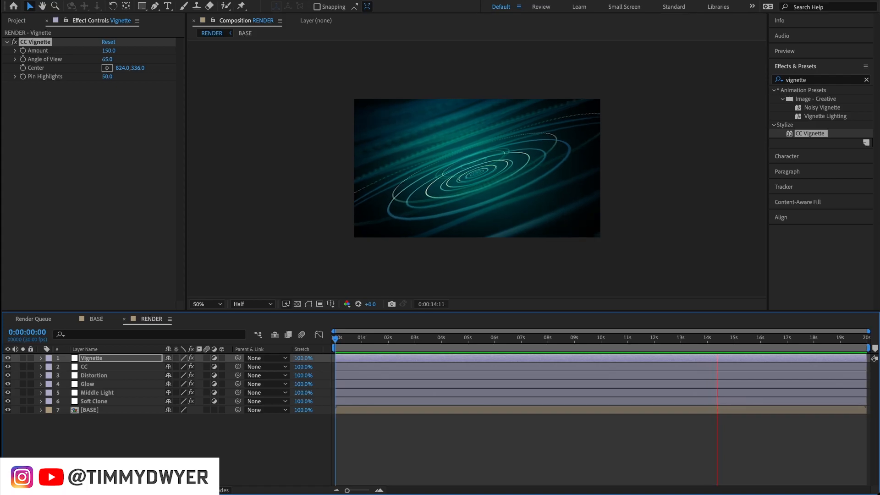
pyautogui.press('/')
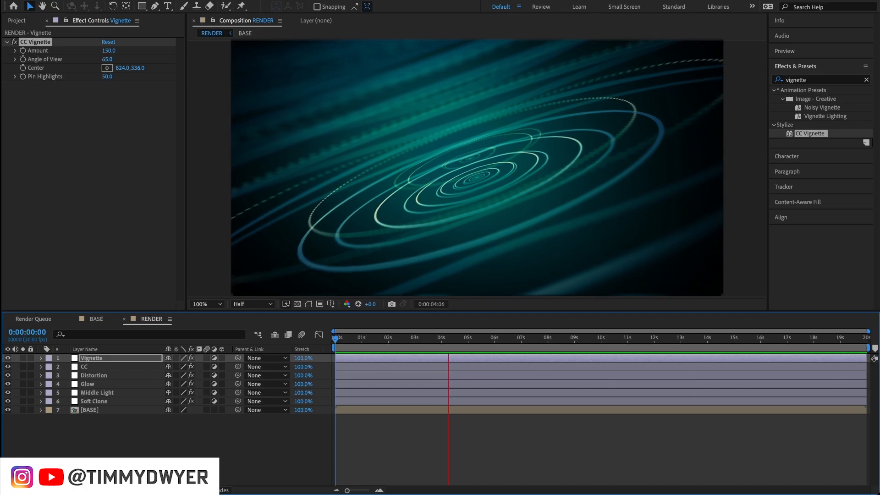
pyautogui.press(',')
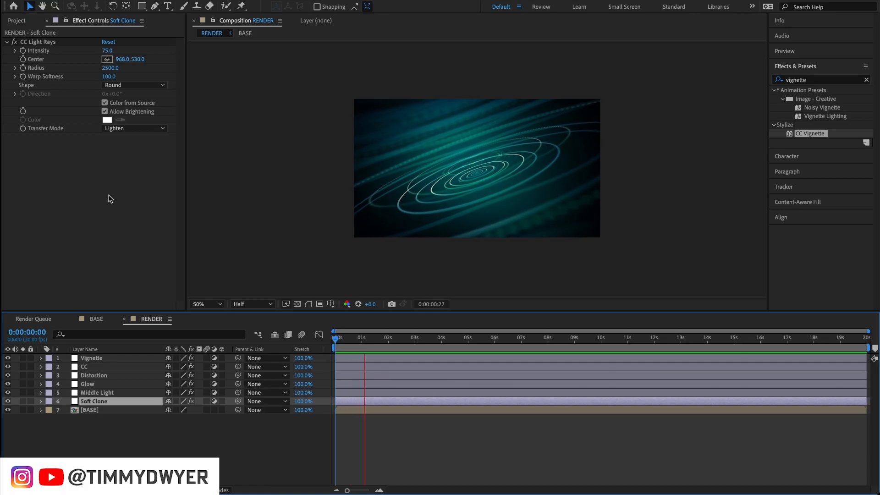
pyautogui.click(386, 338)
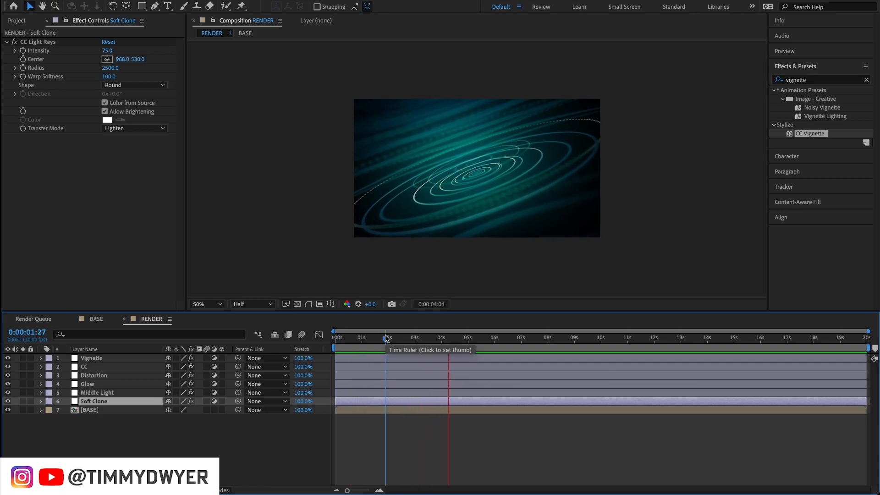
pyautogui.click(417, 338)
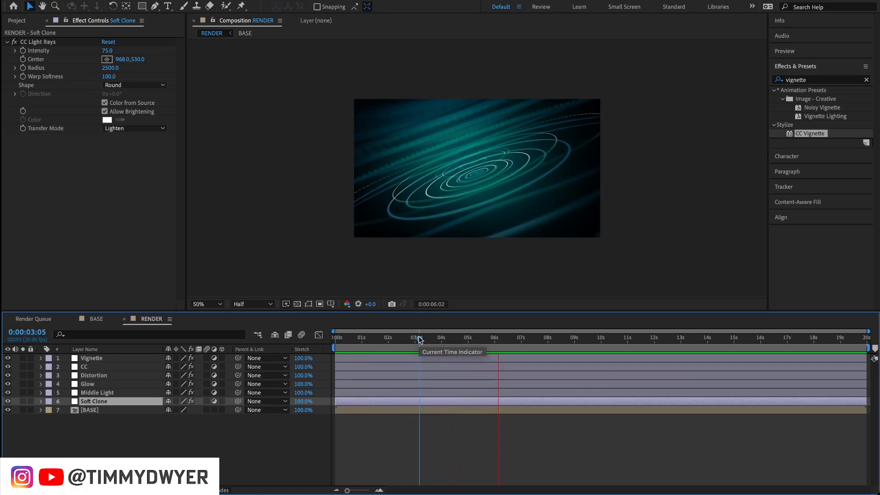